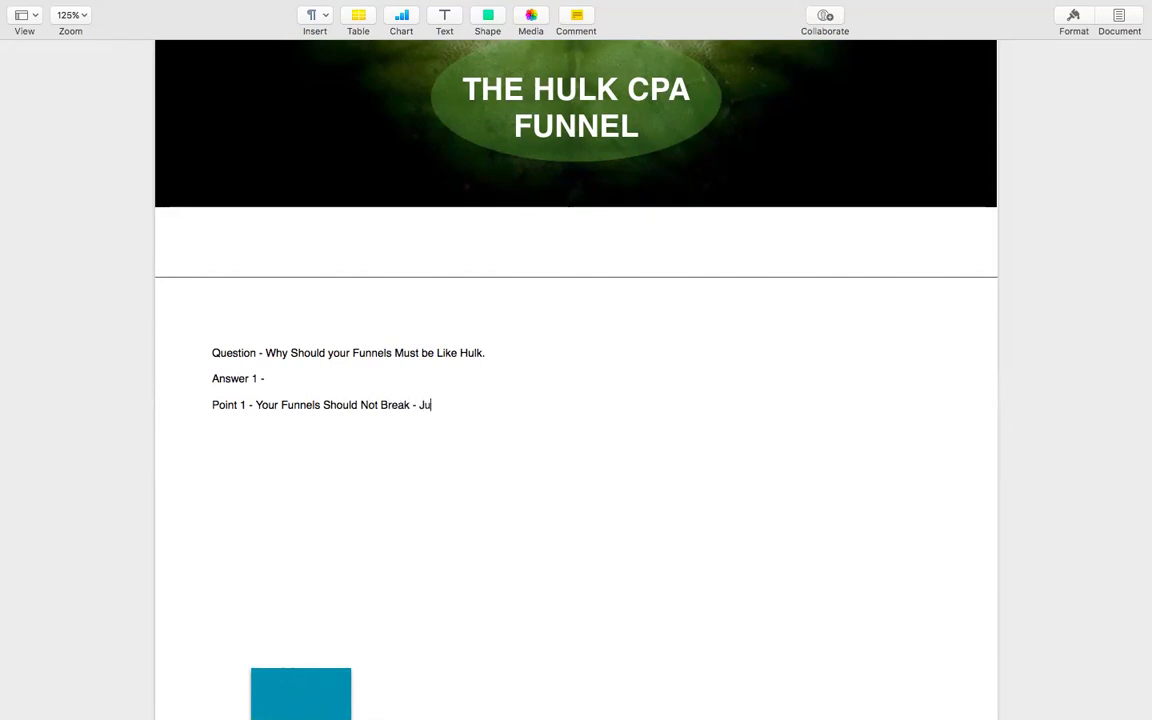
Complete the Point 1 line with "Just Like Hulk" and start a new line reading "Point 2 - Your Funnels Should".
text(ulk)
key(Return)
text(Point 2)
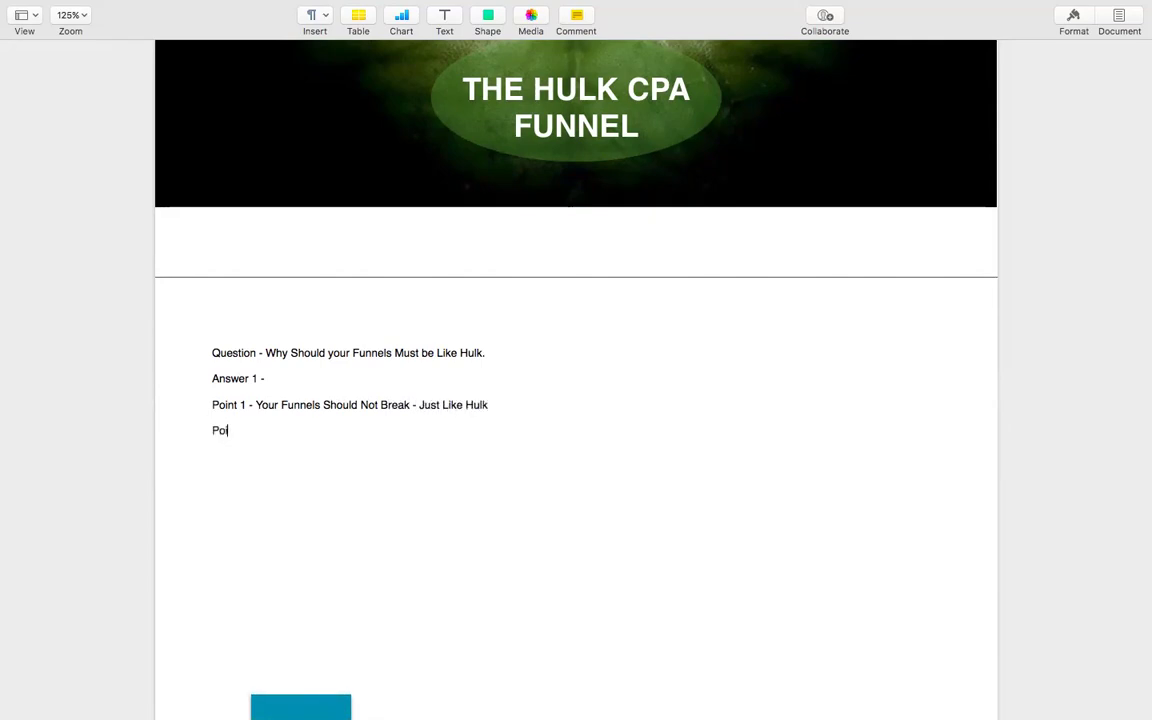
text( - Your Funnels Shou)
key(BackSpace)
key(BackSpace)
key(BackSpace)
key(BackSpace)
key(BackSpace)
text(s Should)
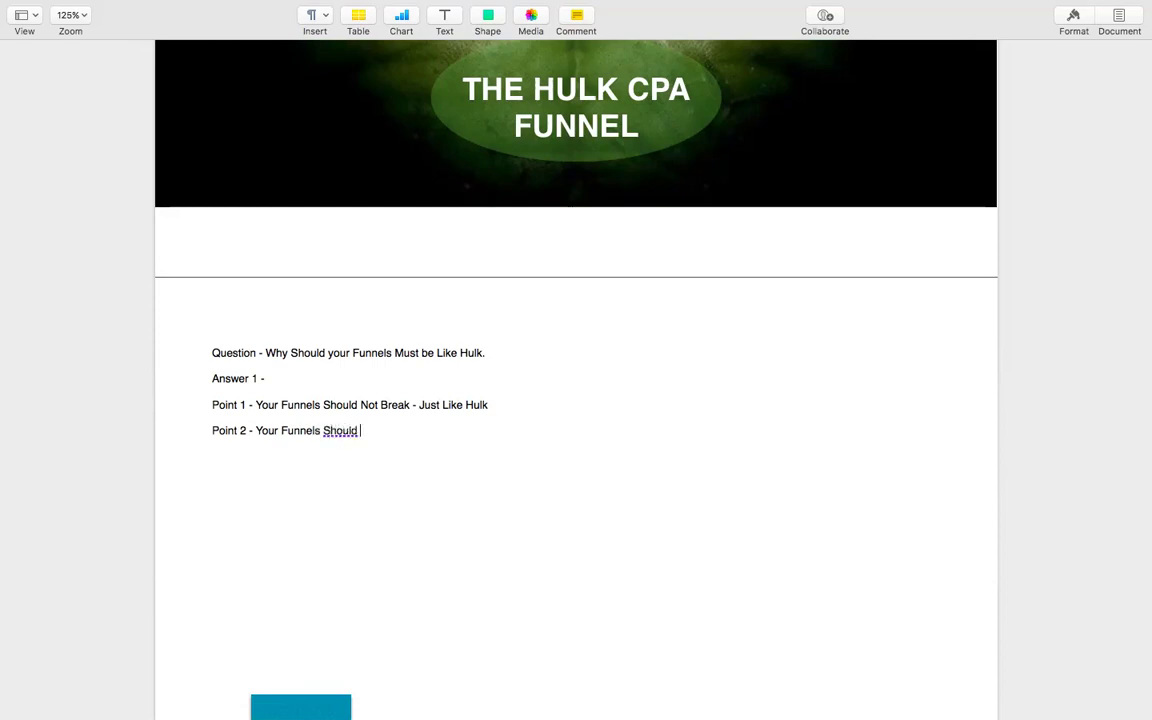
Continue the Point 2 line with "Work with Every Traffic Source - Just Like Hulk is Able To Survive in any Atmosphere".
text( Work)
text( in Eve)
key(BackSpace)
key(BackSpace)
key(BackSpace)
key(BackSpace)
key(BackSpace)
text(with Every Traffic Source)
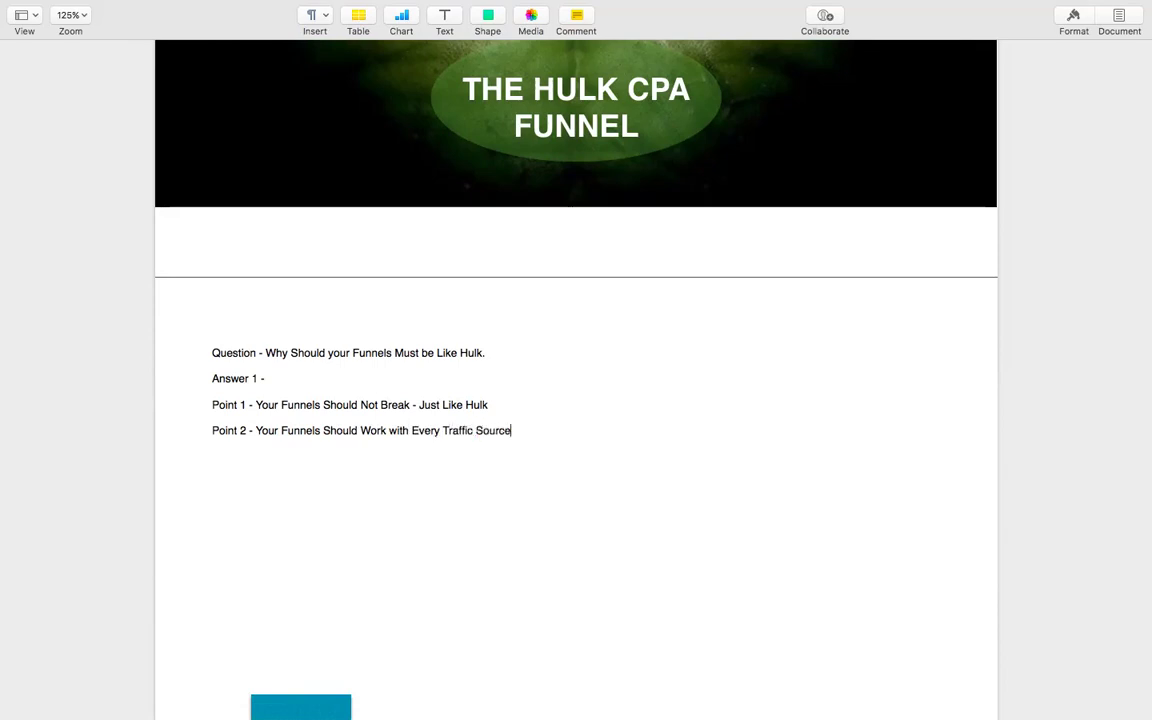
text( - Just Like Hulk is Able To )
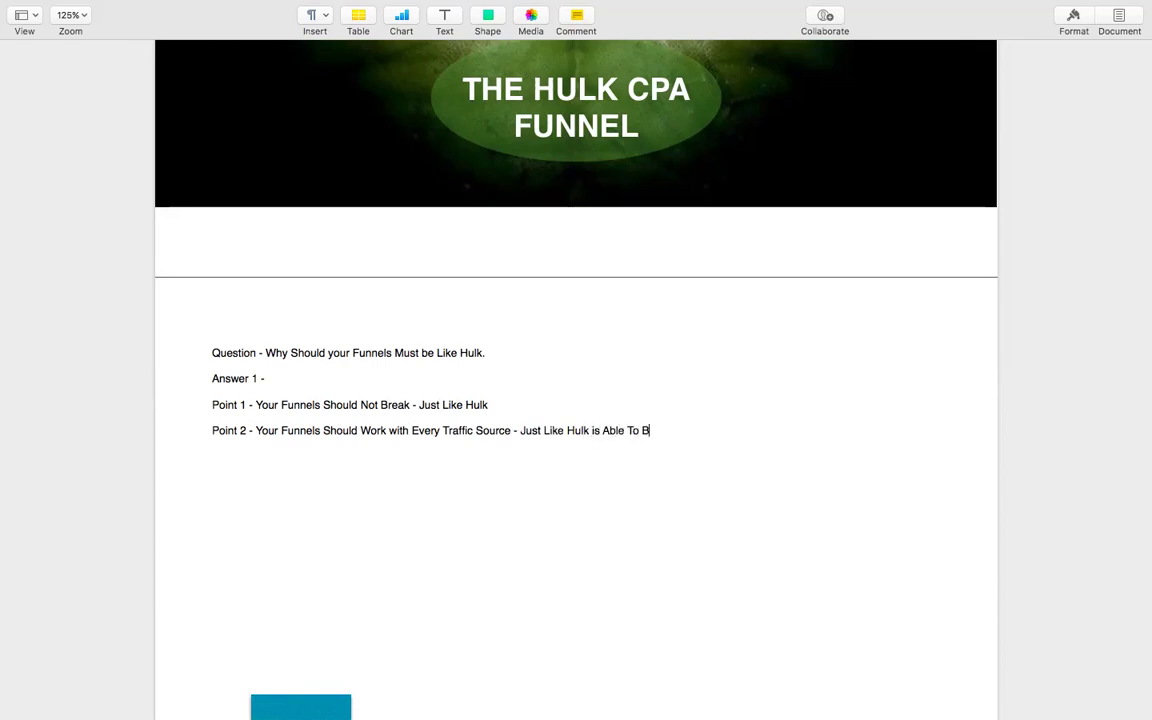
text(Survive in any Atmosphere)
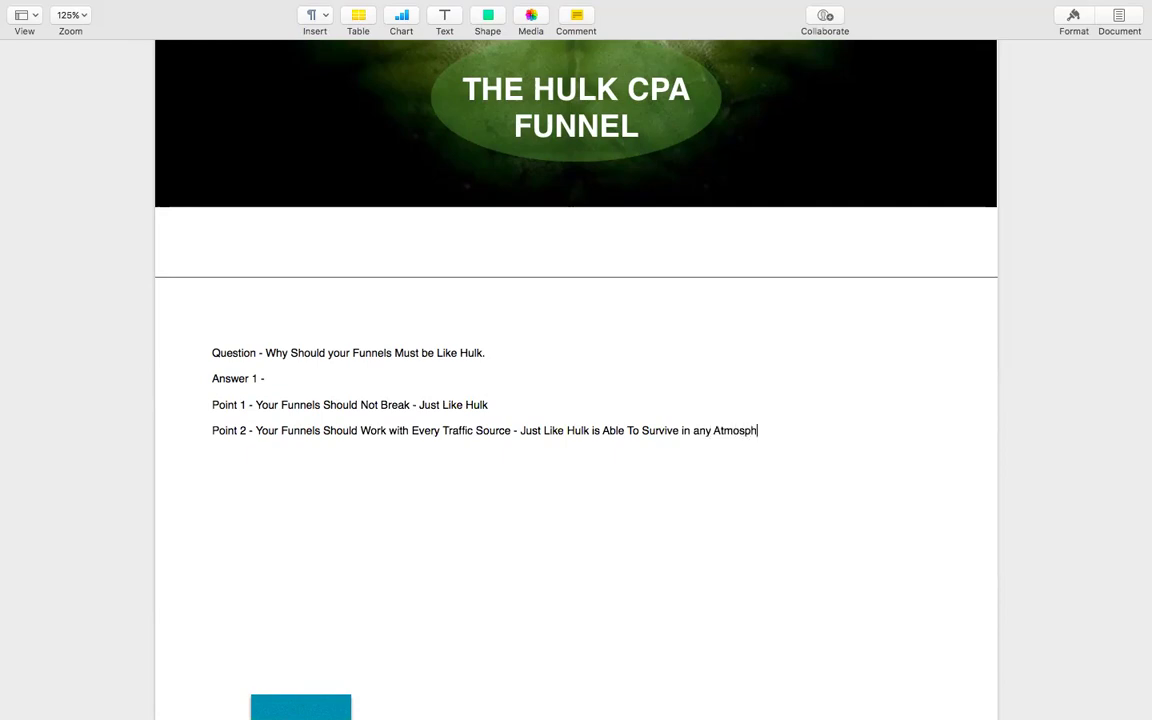
Add a new line reading "Point 3 - Your Funnels Must Look Strong To the Visitor - Just Like Hulk".
key(Return)
text(Point)
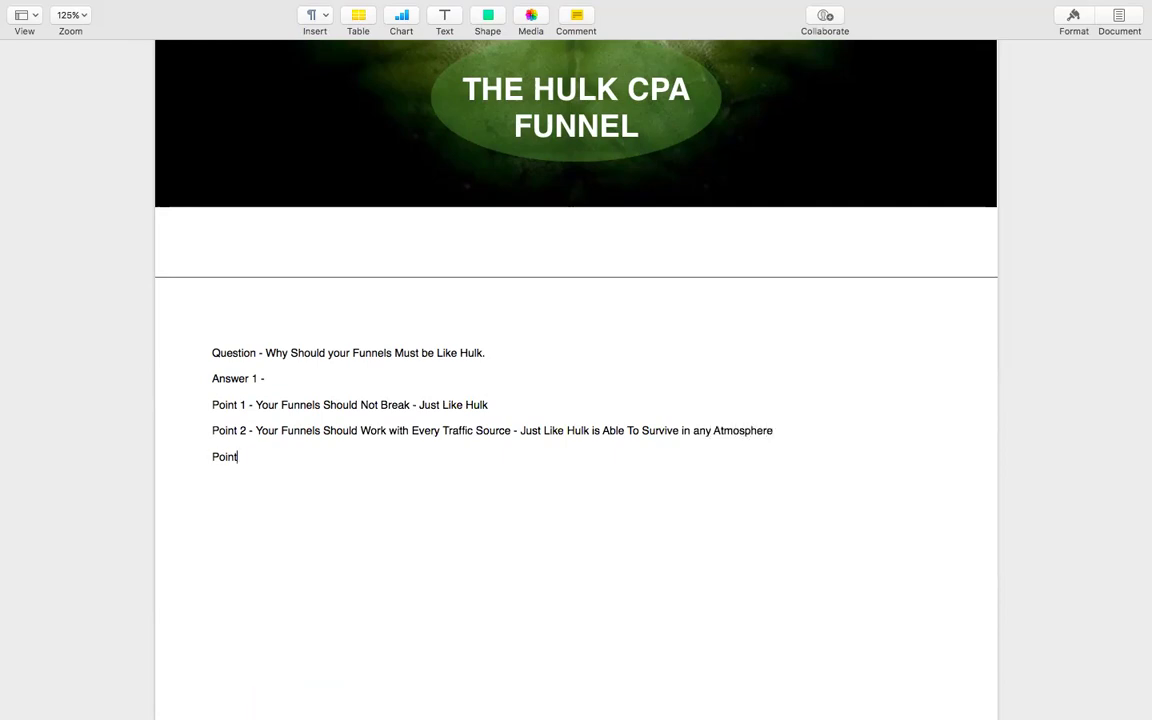
text(s 3 - Your Funnels Must Be)
key(BackSpace)
key(BackSpace)
text(Look Strong To the )
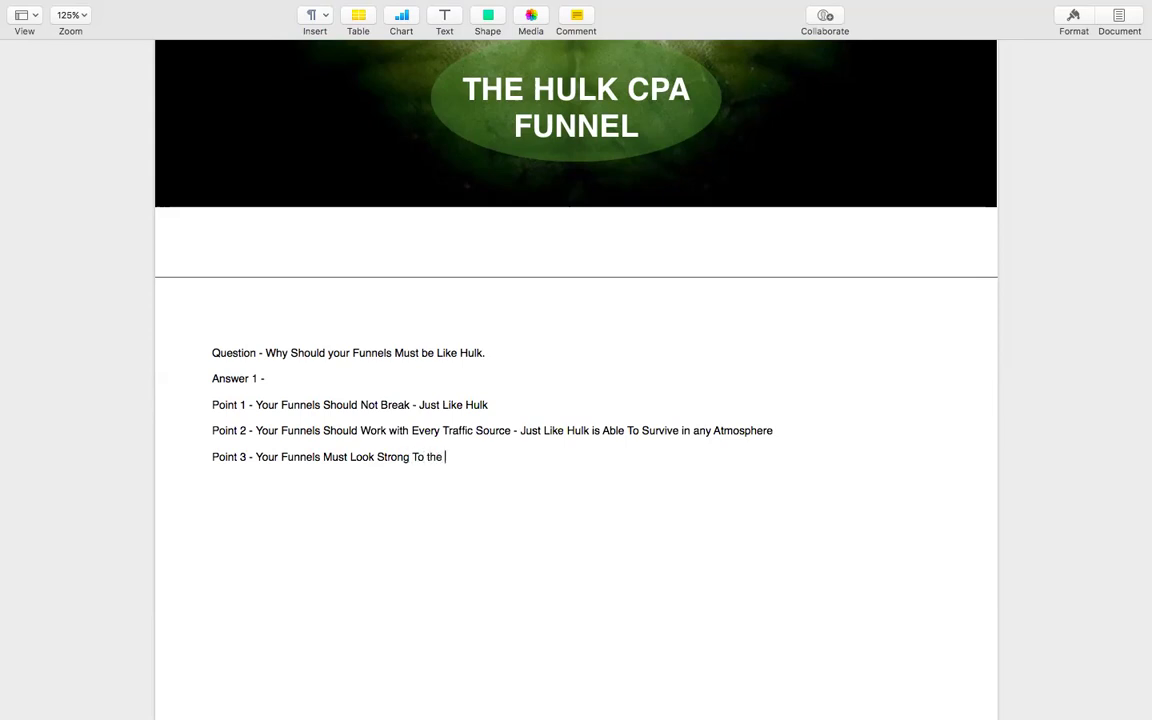
text(Visitor - Just Like Hulk)
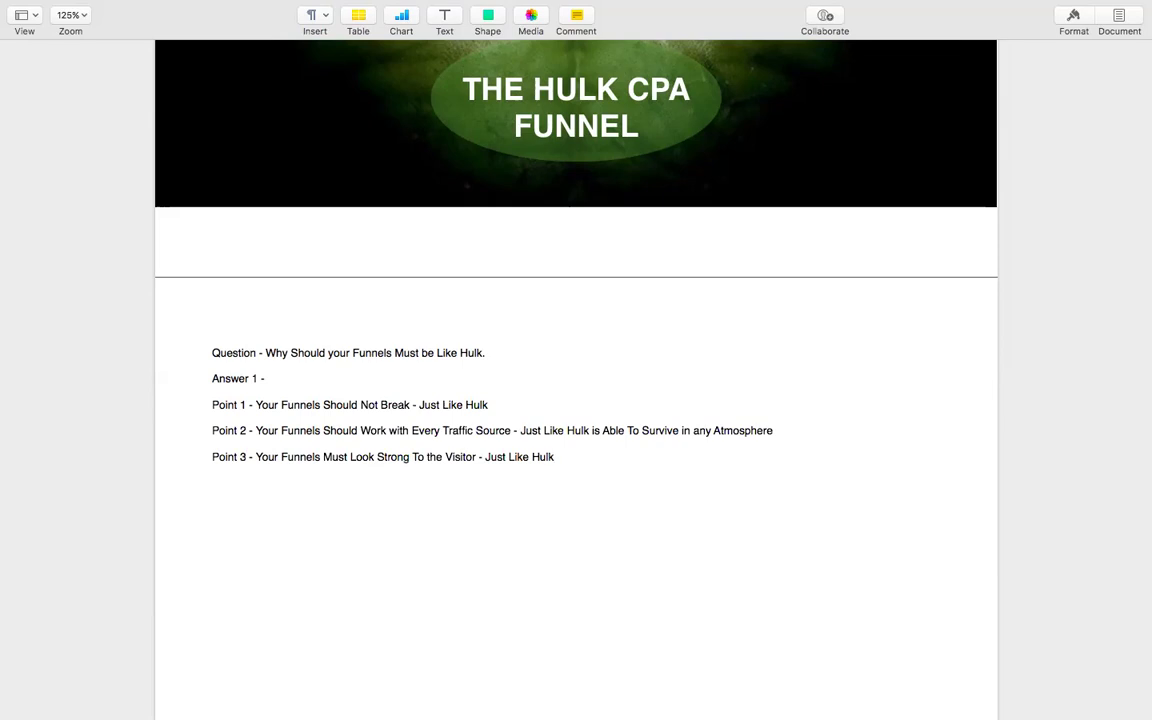
Insert blank lines below the Point 3 line to push the blue square onto the following page.
scroll(576, 380, up, 8)
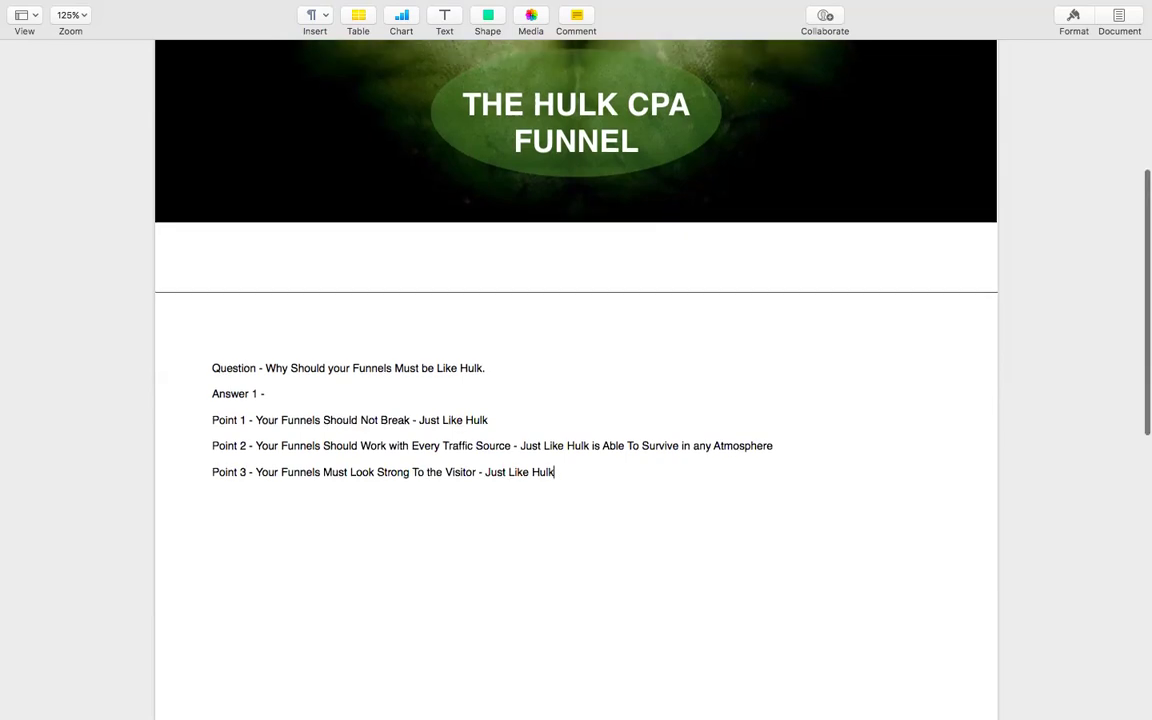
scroll(576, 380, up, 1)
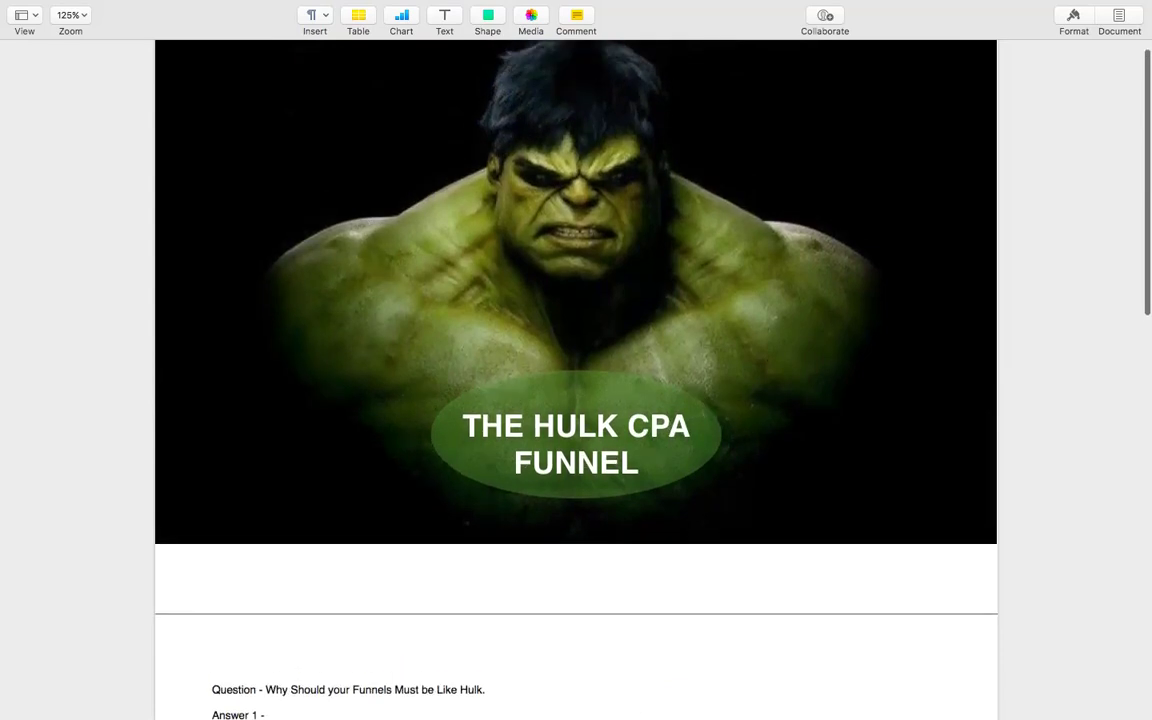
scroll(576, 380, down, 13)
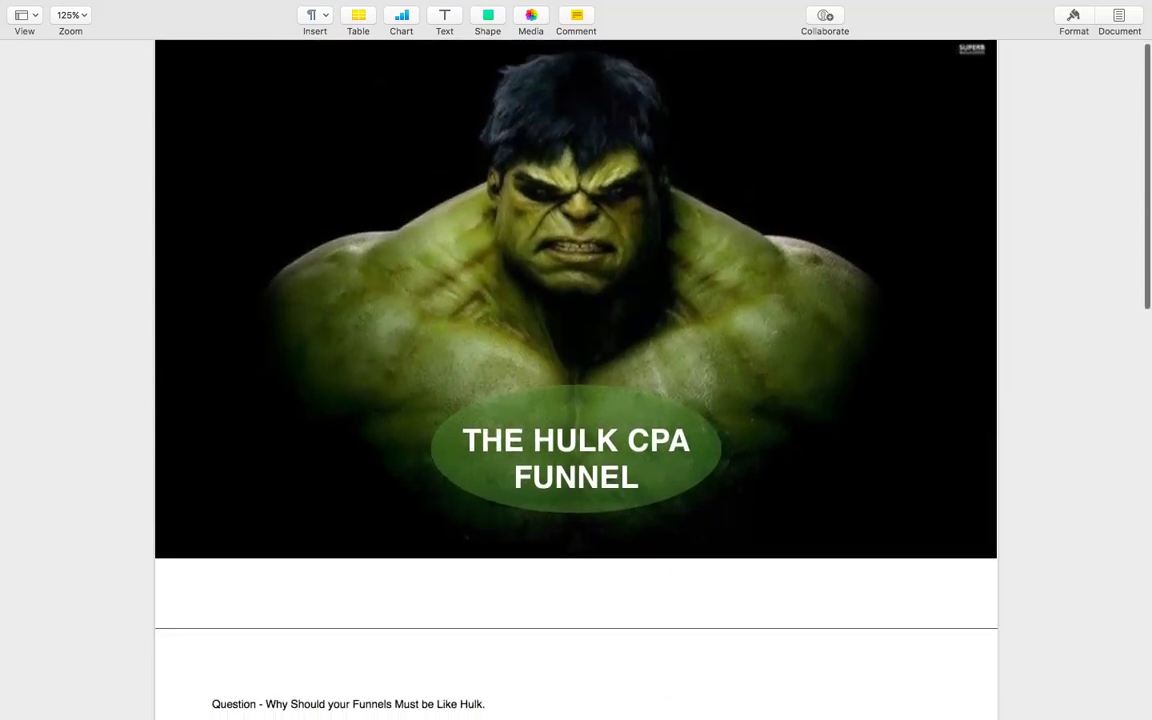
scroll(576, 380, down, 6)
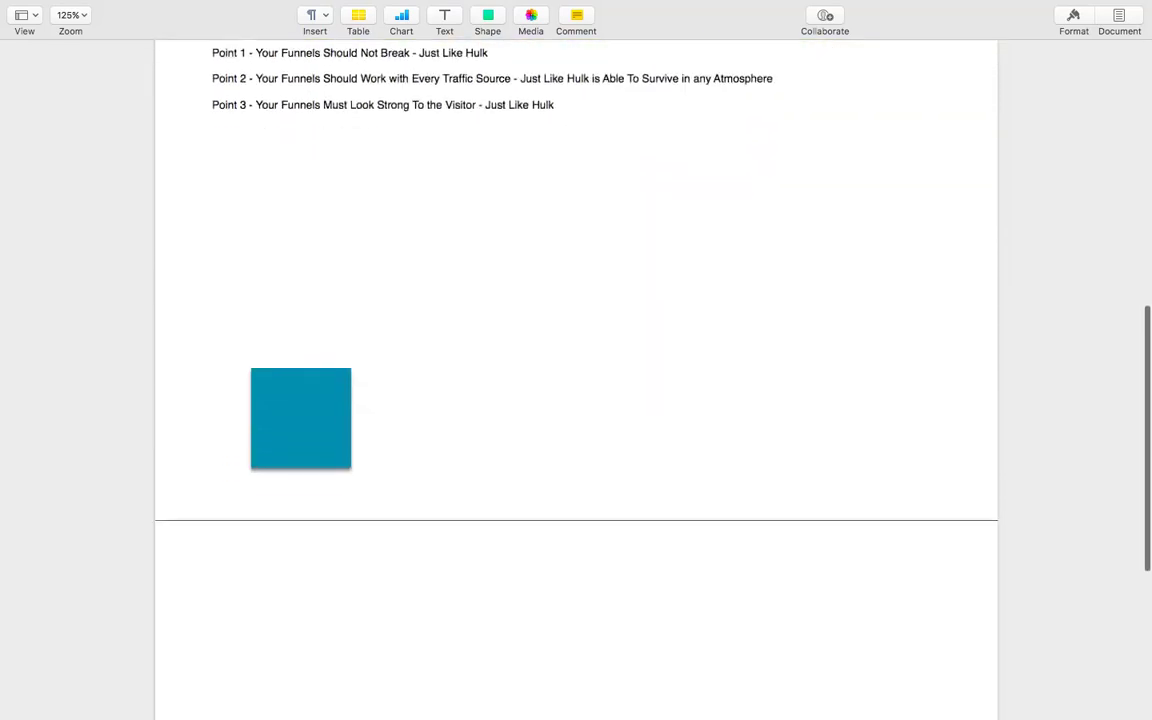
key(Return)
key(Return)
key(Return)
key(Return)
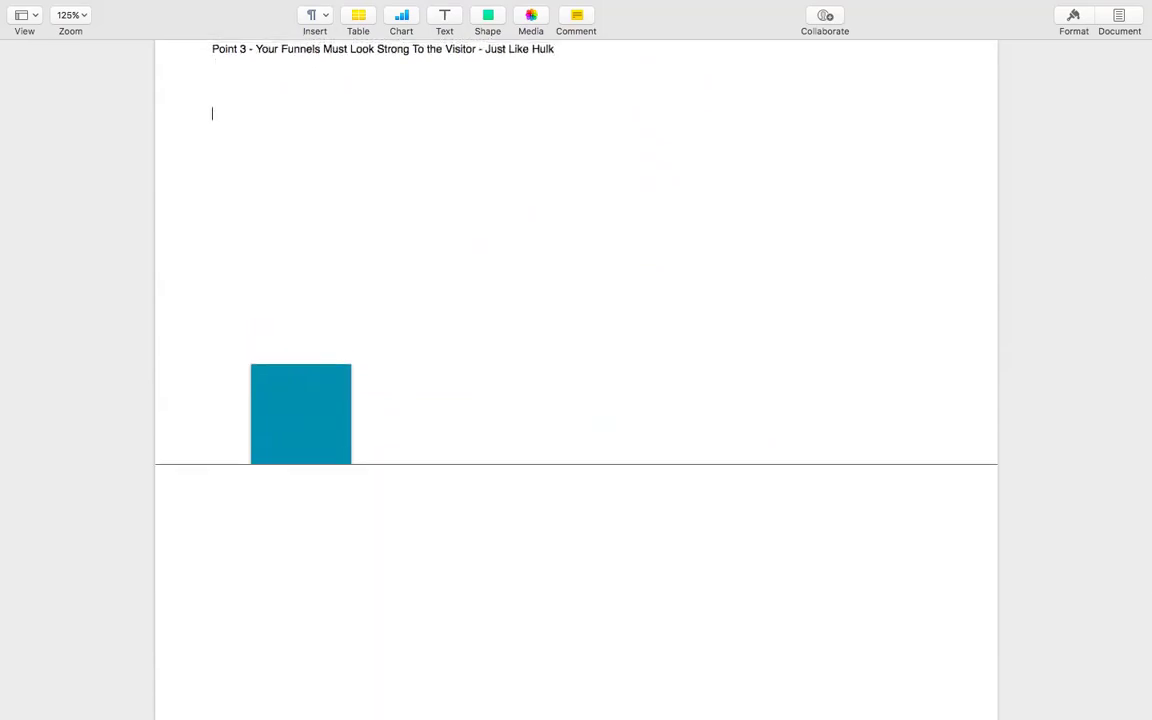
Move the blue square to the page's left margin, enlarge it into a tall rectangle and place it further down the page.
scroll(576, 380, down, 6)
scroll(576, 380, down, 2)
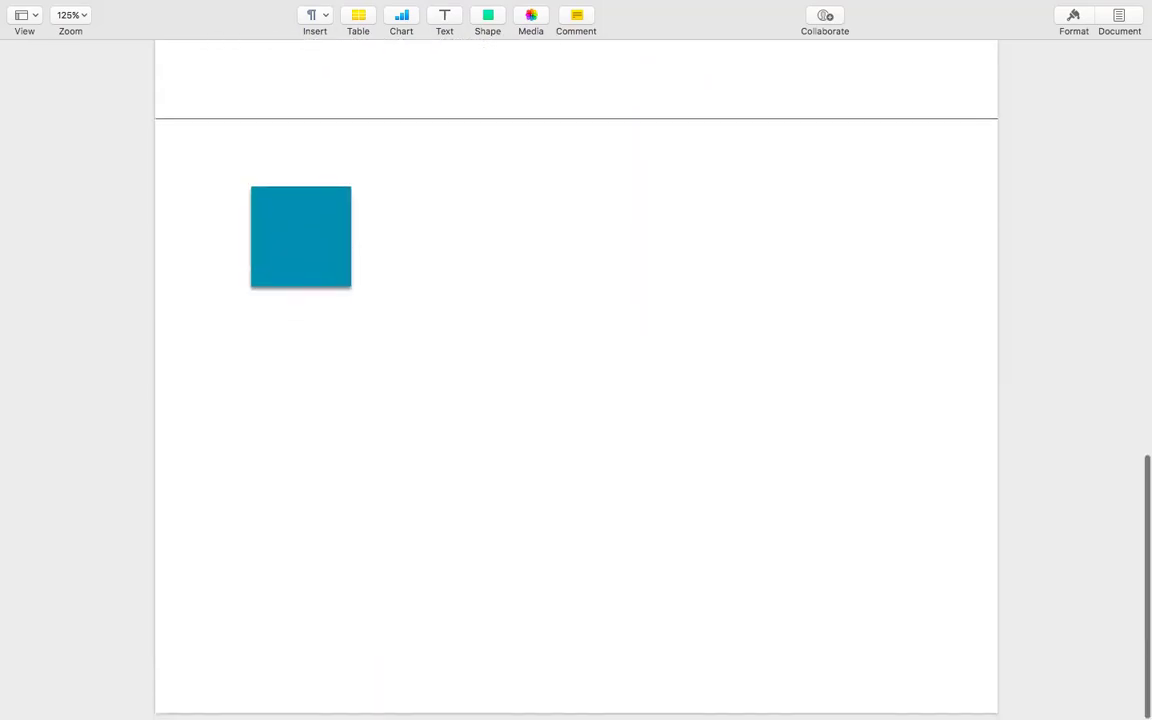
click(312, 219)
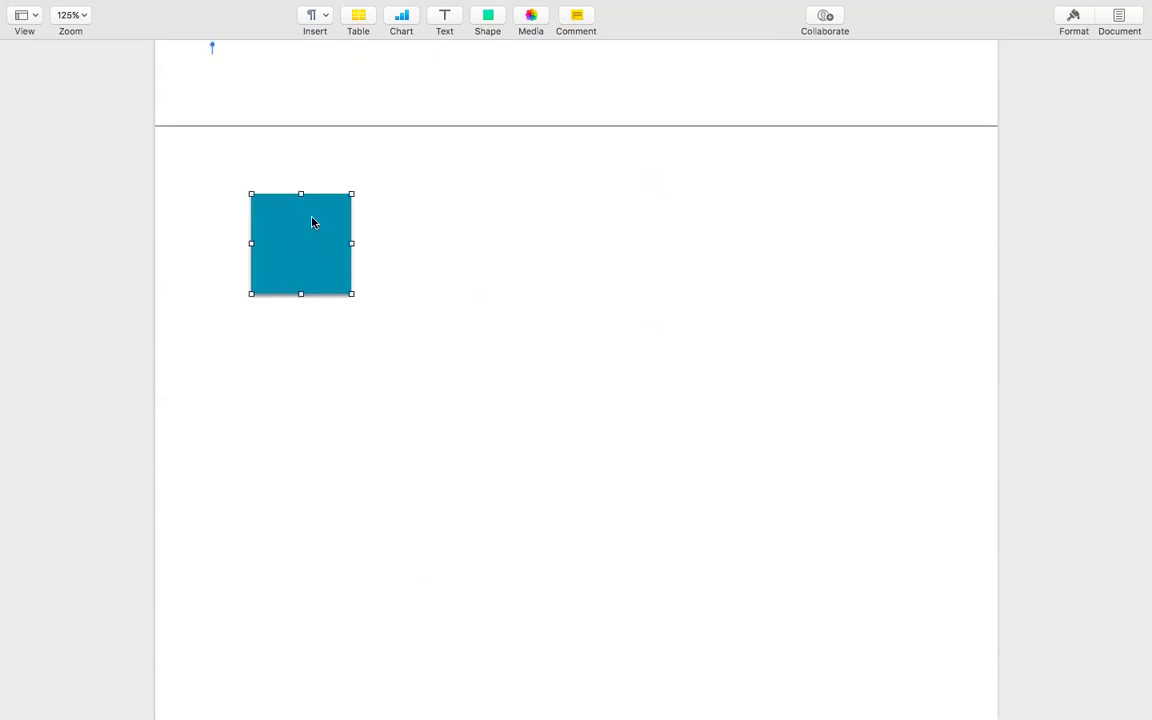
drag(301, 249, 240, 249)
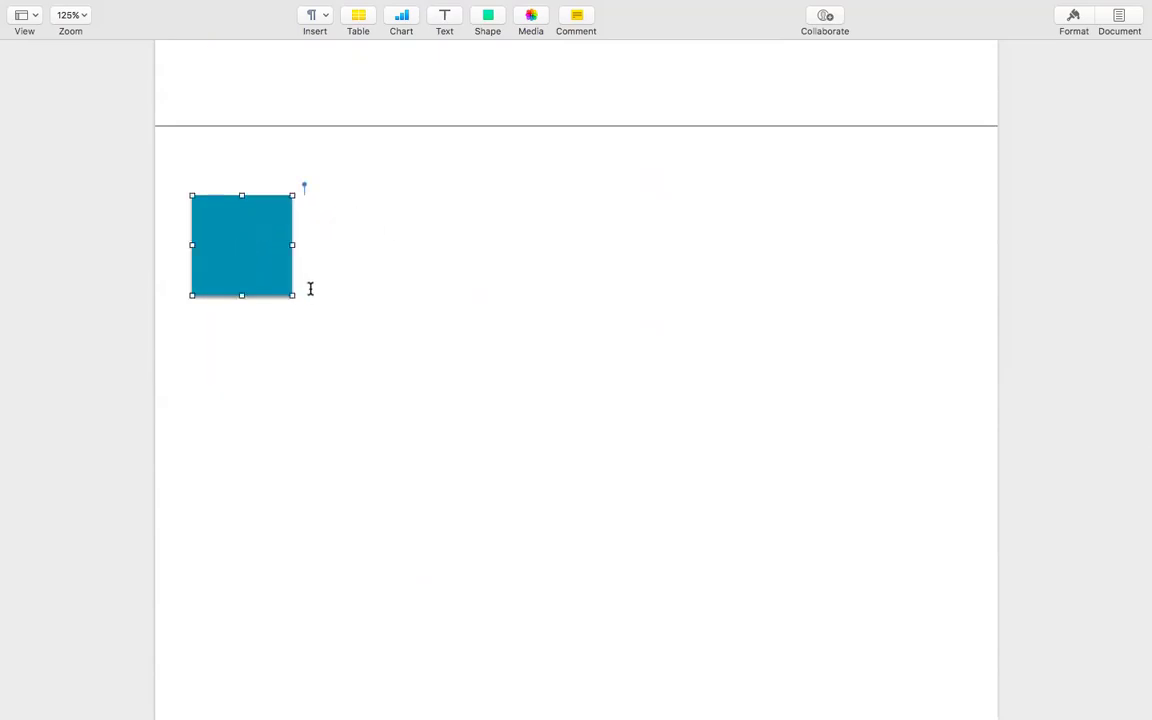
drag(292, 294, 368, 455)
drag(329, 332, 330, 468)
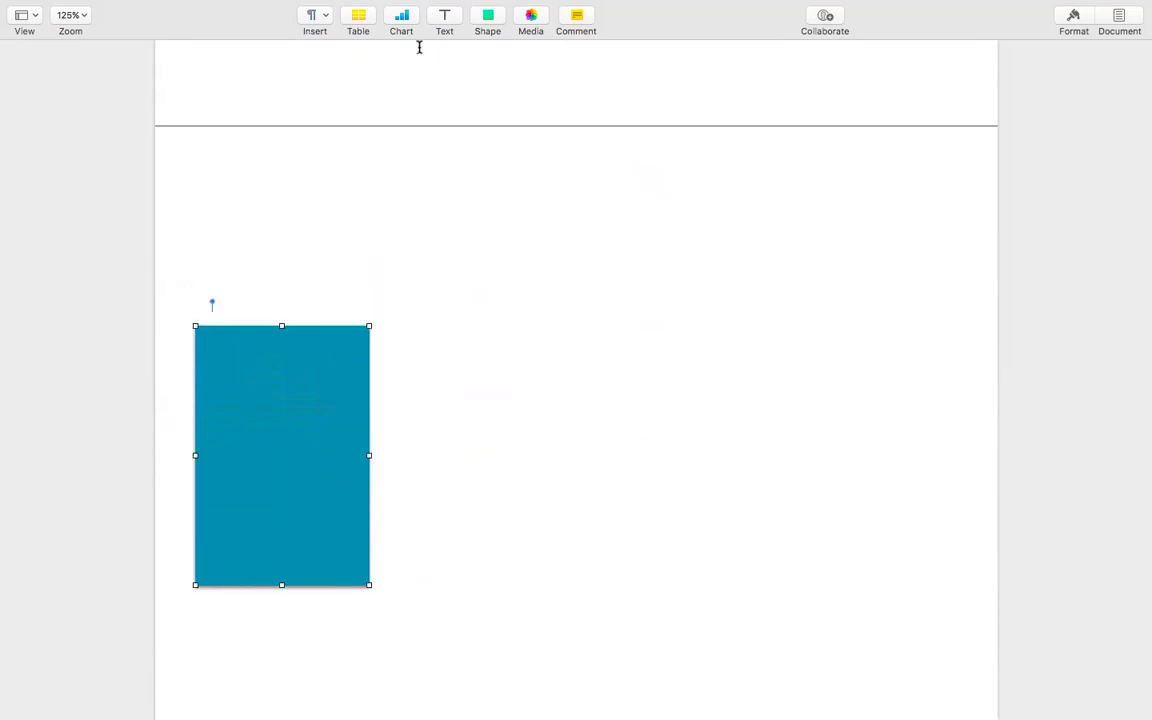
click(444, 15)
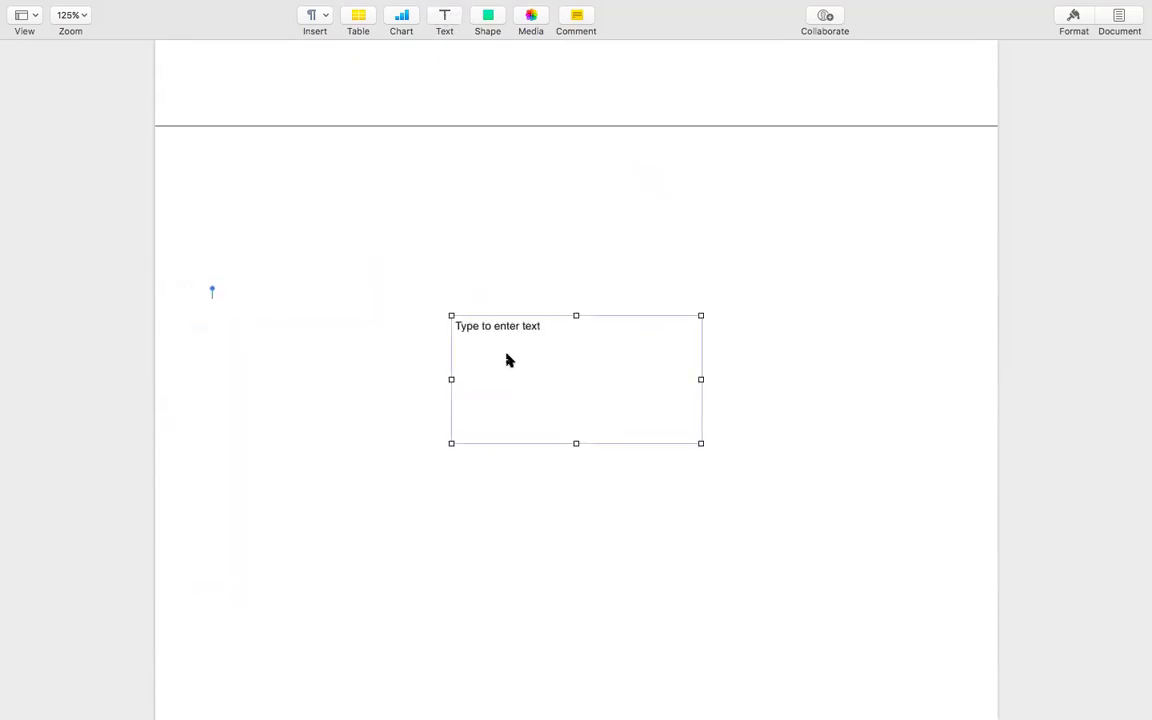
click(506, 360)
click(375, 414)
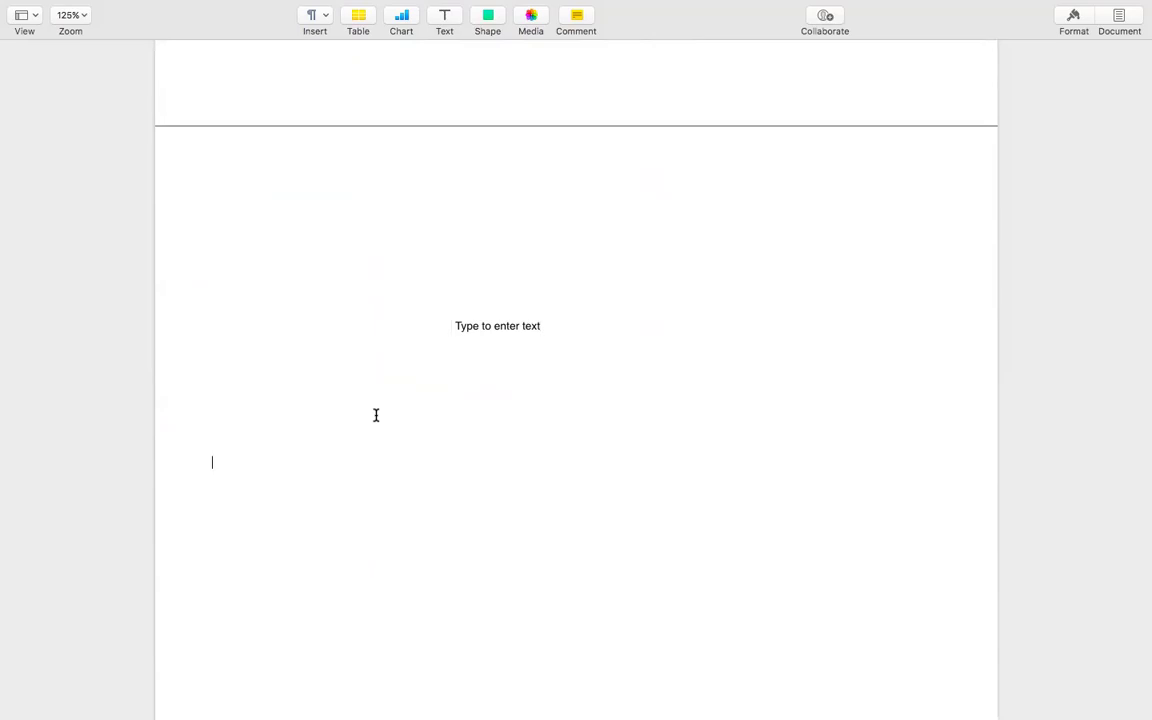
key(super+z)
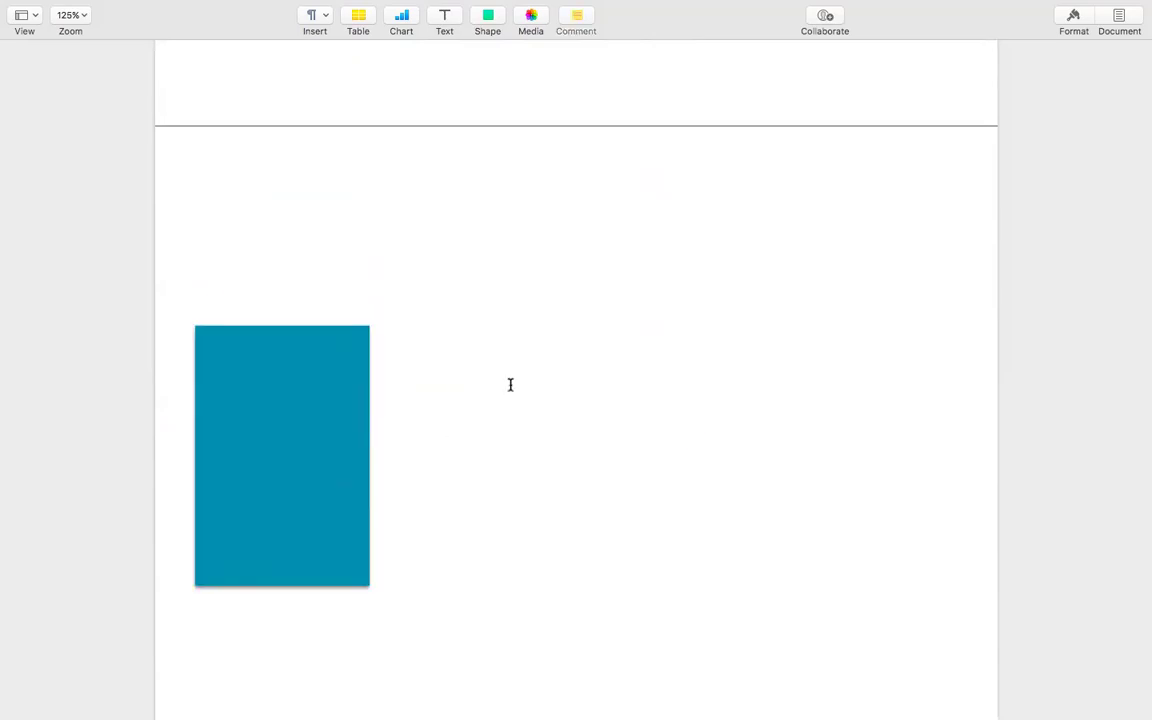
Insert a rounded rectangle near the top of the page and stretch it into a wide banner.
click(487, 28)
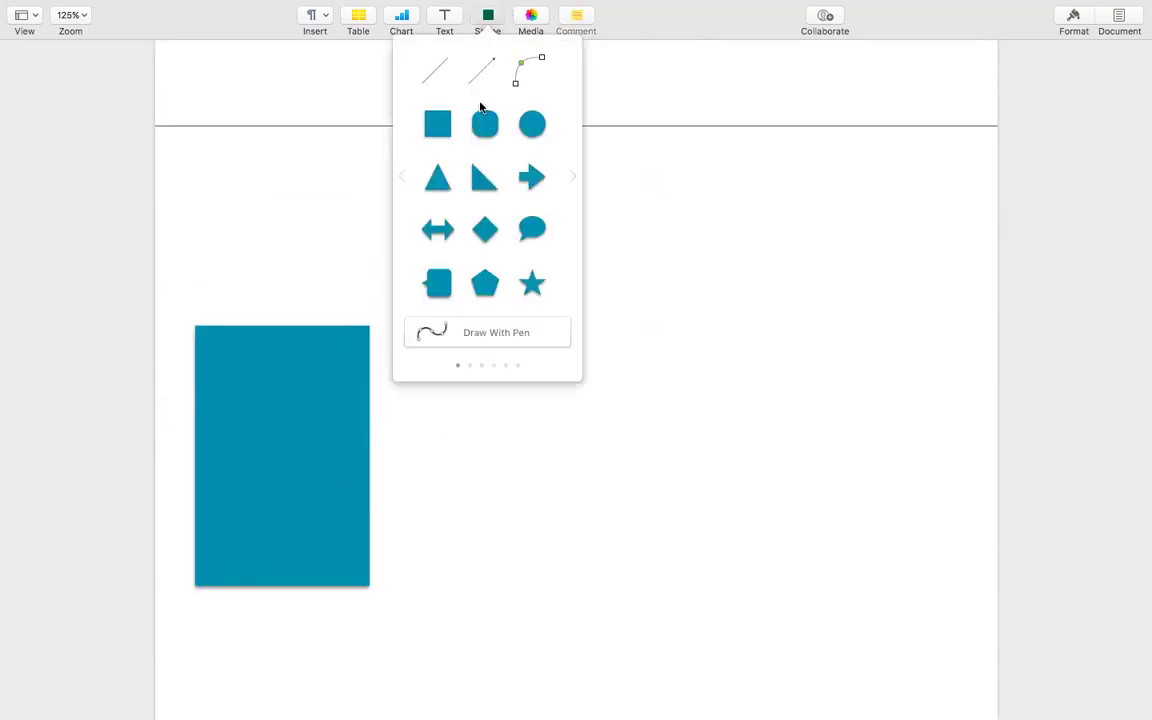
click(485, 124)
drag(594, 379, 427, 184)
click(452, 228)
click(432, 198)
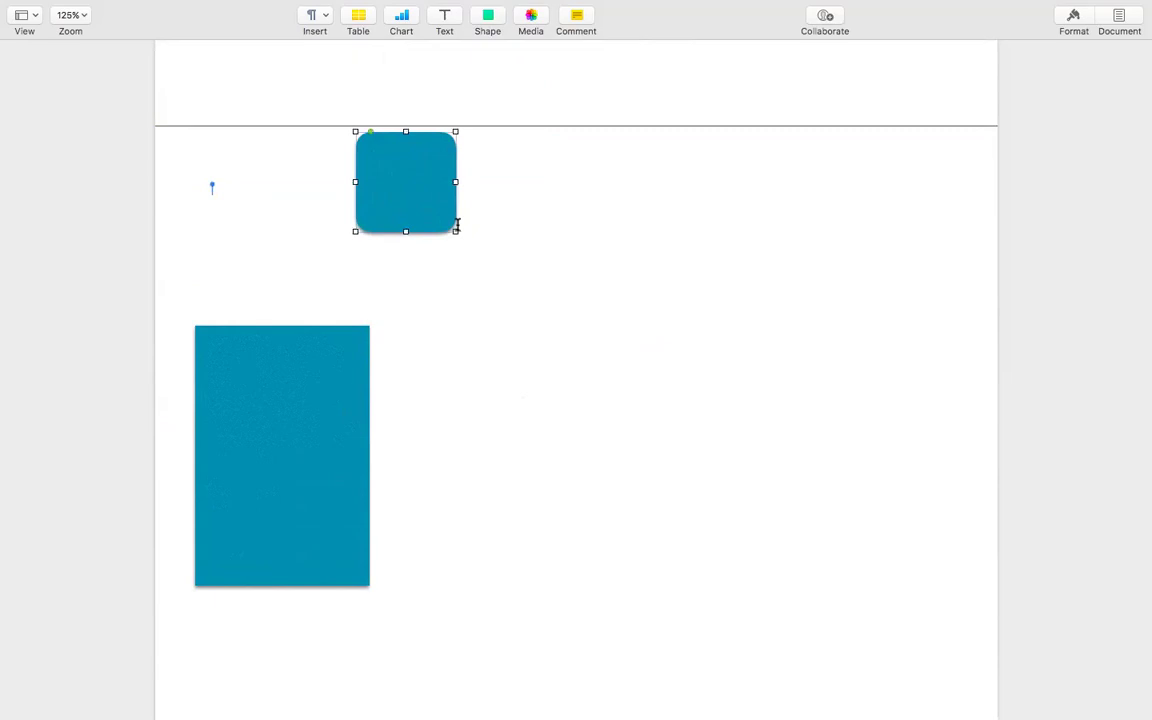
drag(455, 230, 789, 211)
Enter the title "THE BASIC IDEA OF CREATE A SIMPLE YET POWERFUL HULK FUNNEL" inside the rounded banner.
click(626, 178)
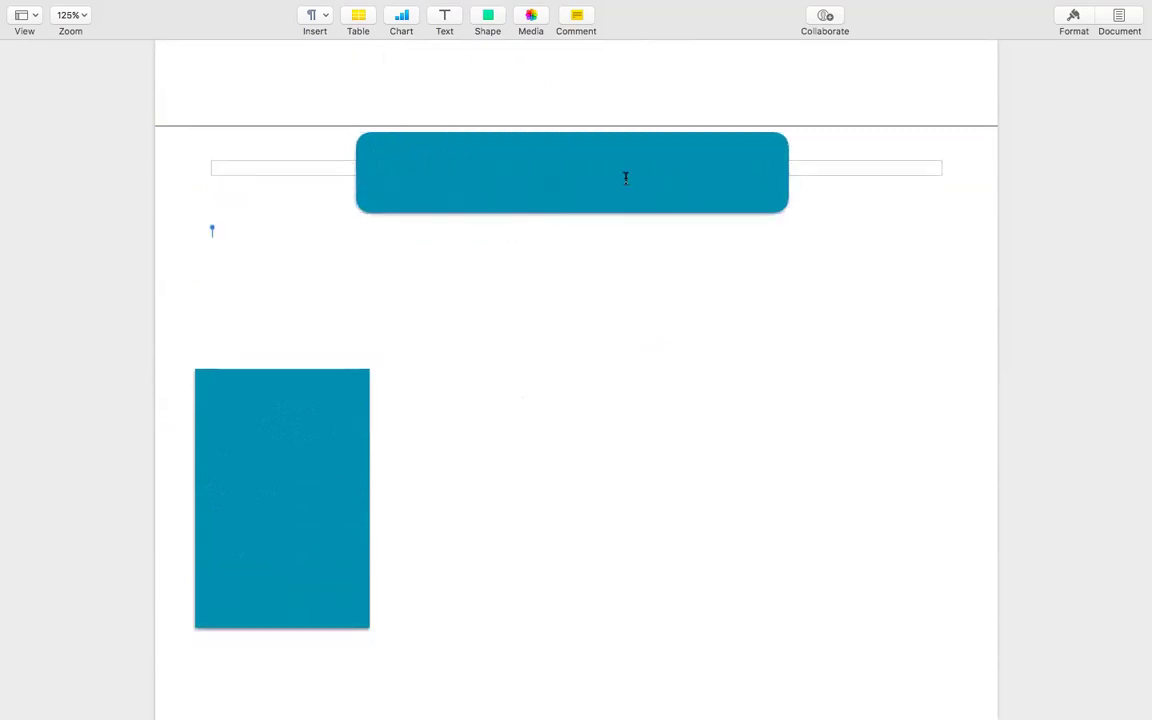
text(THE BASIC IDEA OF CREA)
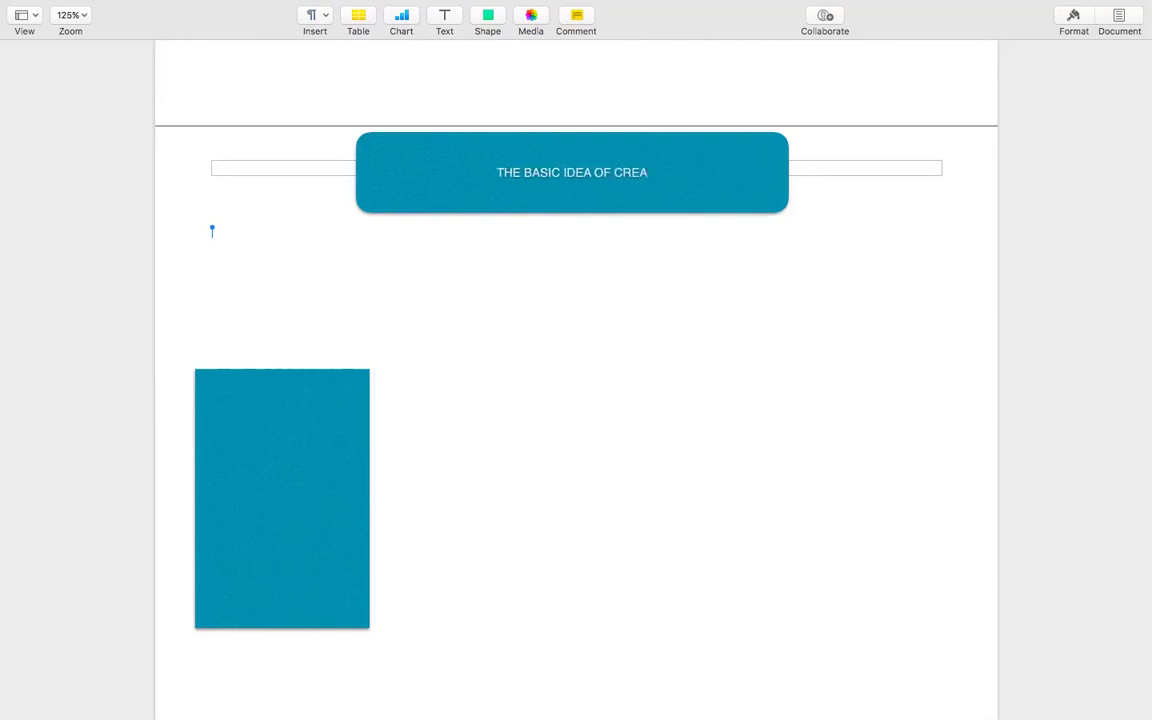
text(TE A SIMPLE Y)
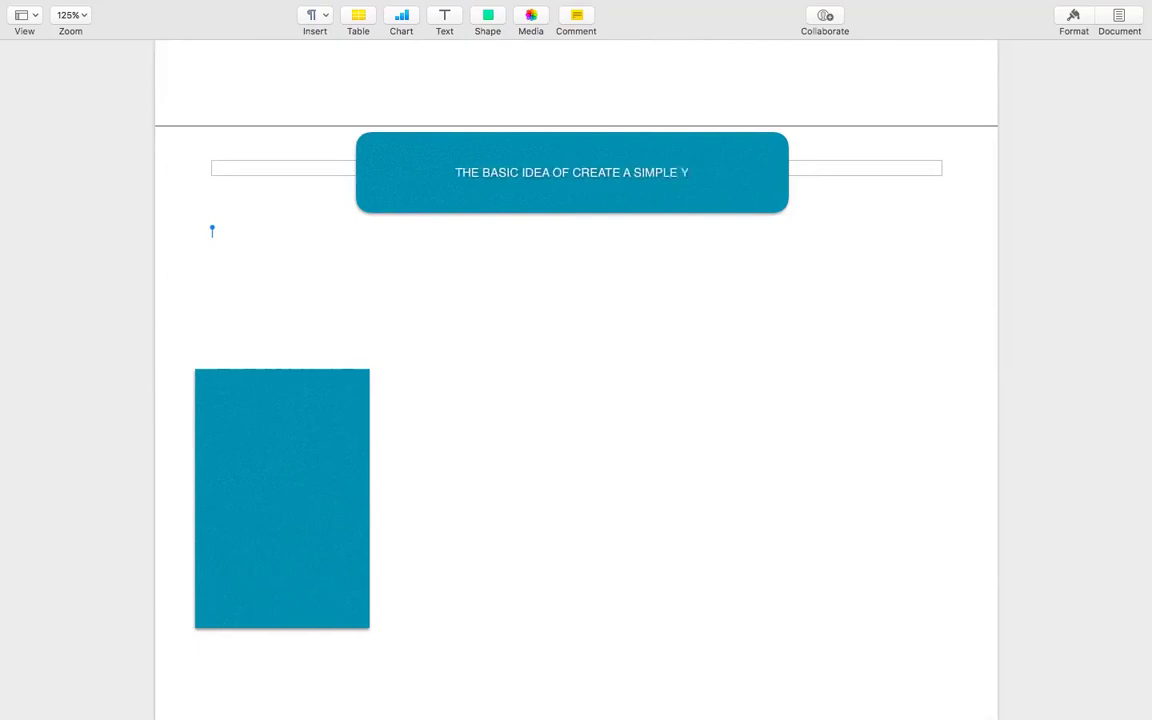
text(ET POWERFUL)
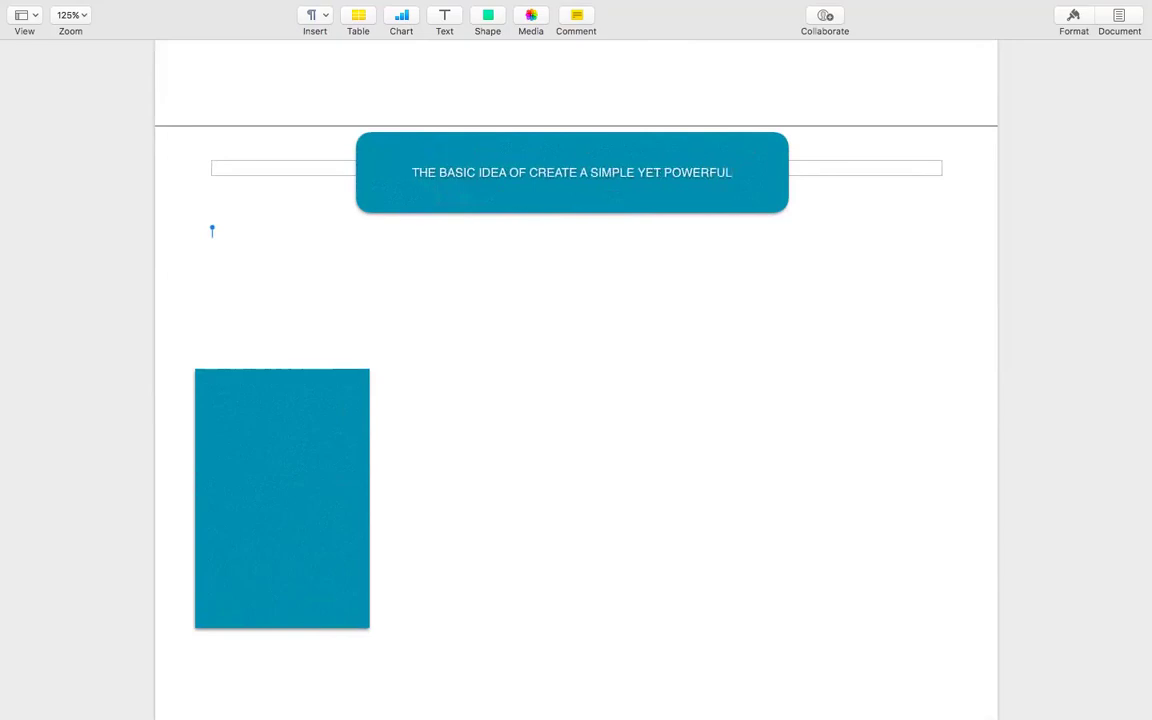
text( HULK FUNNEL)
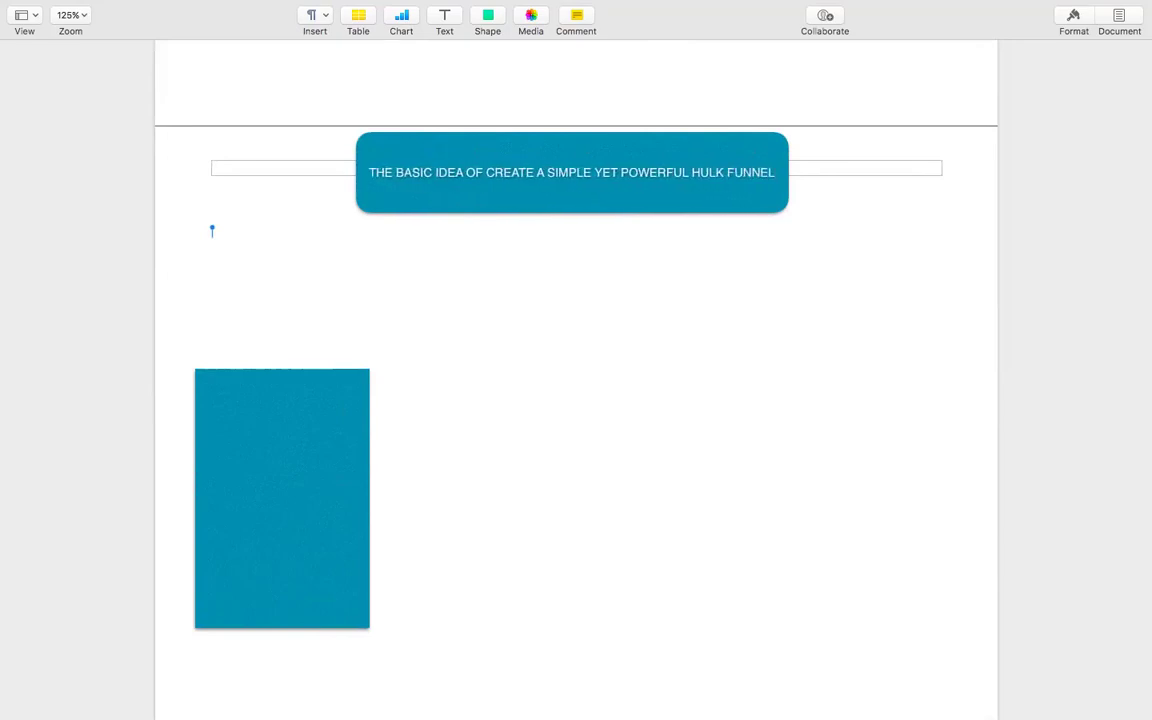
Make the whole title in the rounded banner bold.
key(super+a)
key(super+b)
click(668, 283)
Apply the yellow shape style to the rounded banner.
click(664, 202)
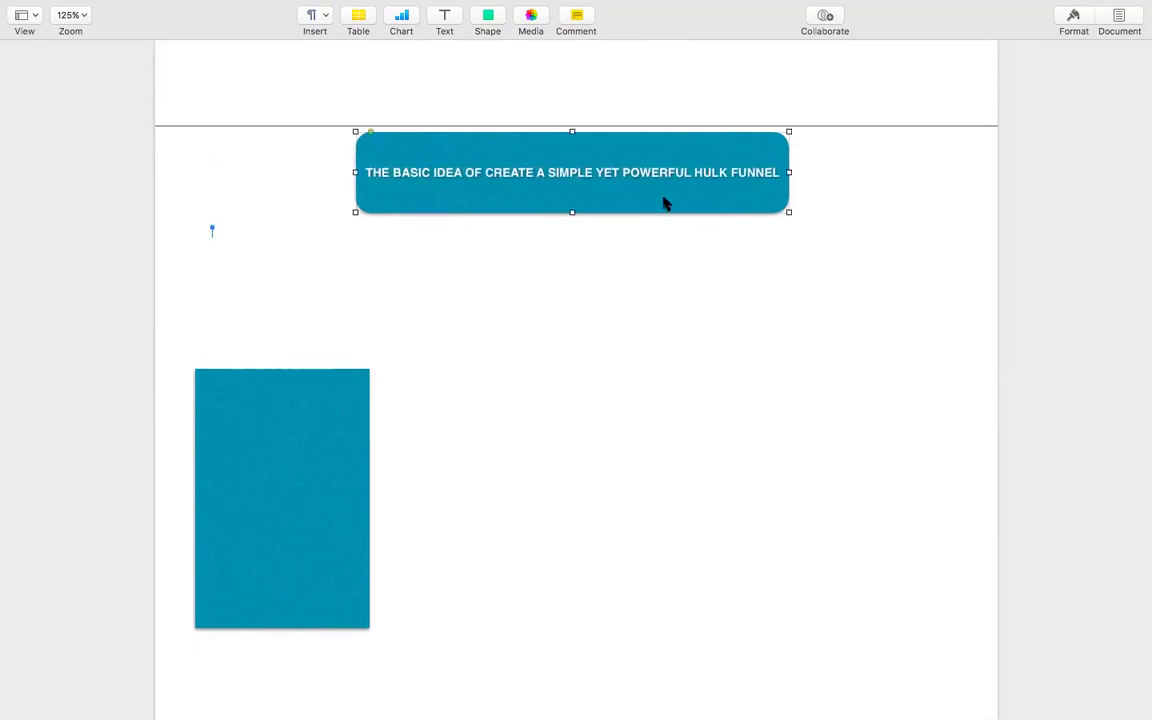
click(1073, 16)
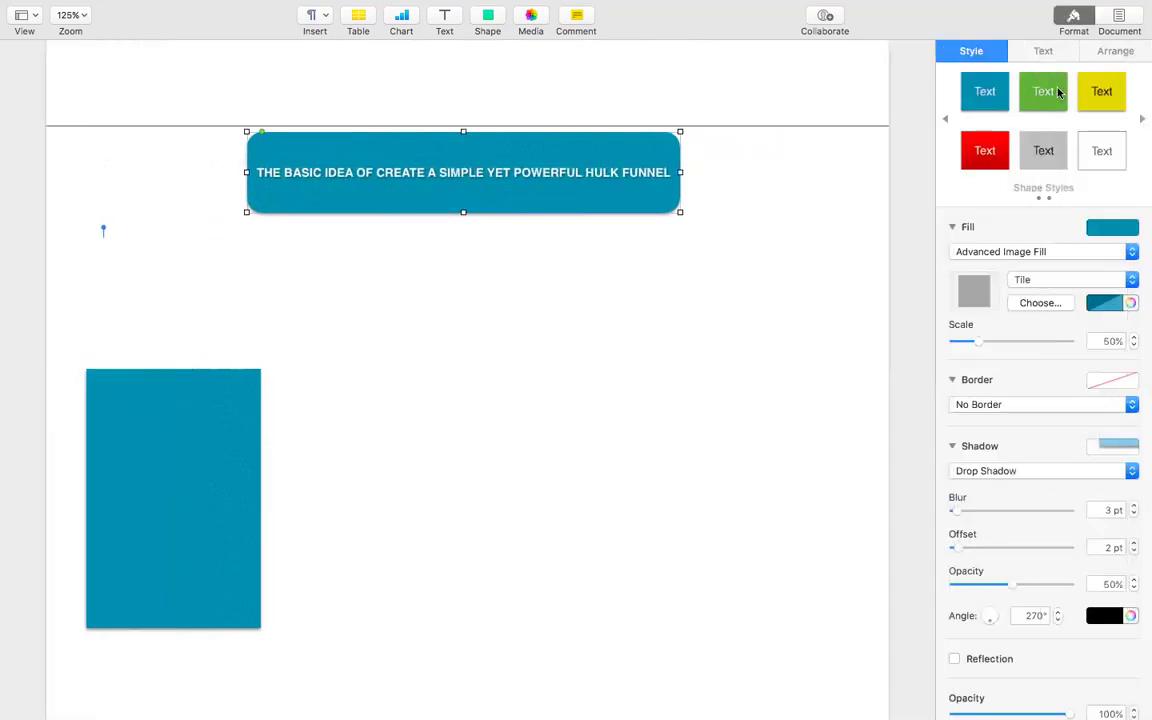
click(1101, 92)
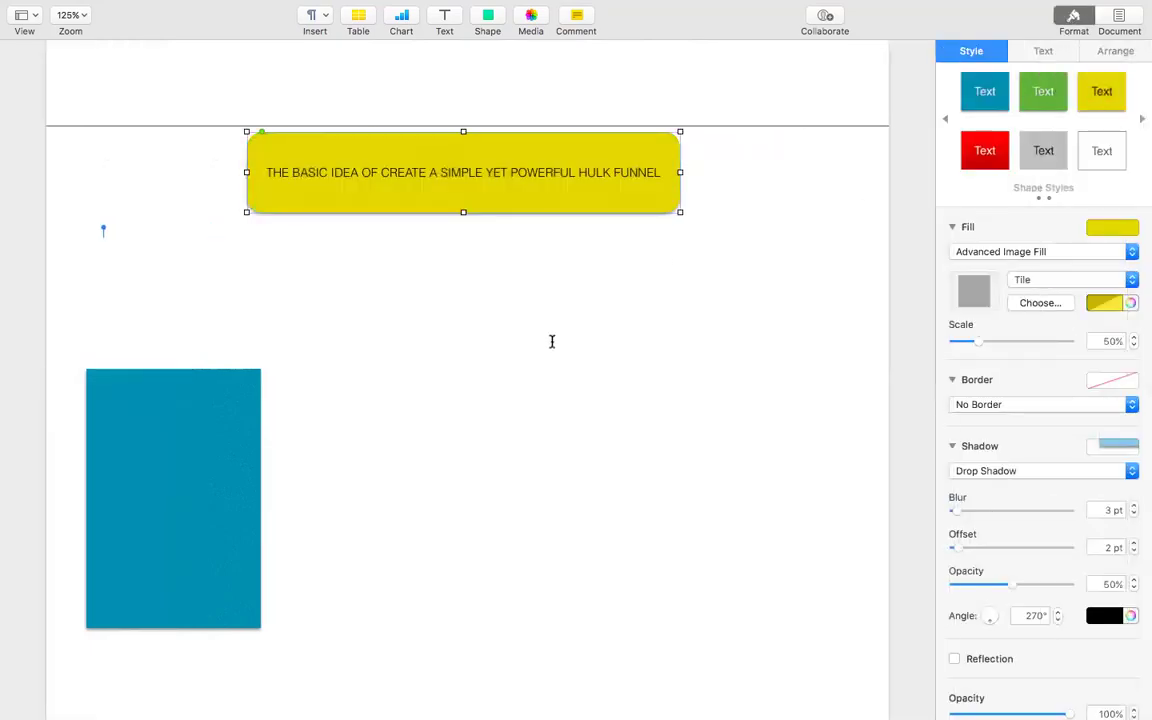
Format the title in the yellow banner as bold with a red font colour.
double_click(584, 175)
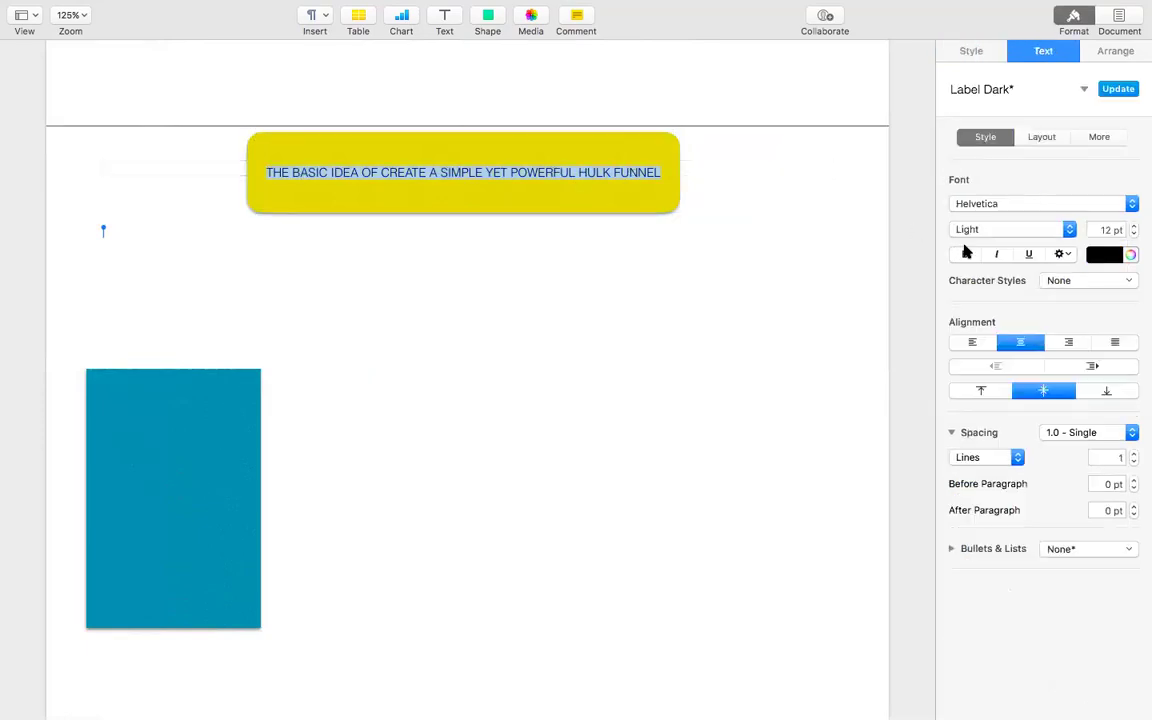
click(1110, 254)
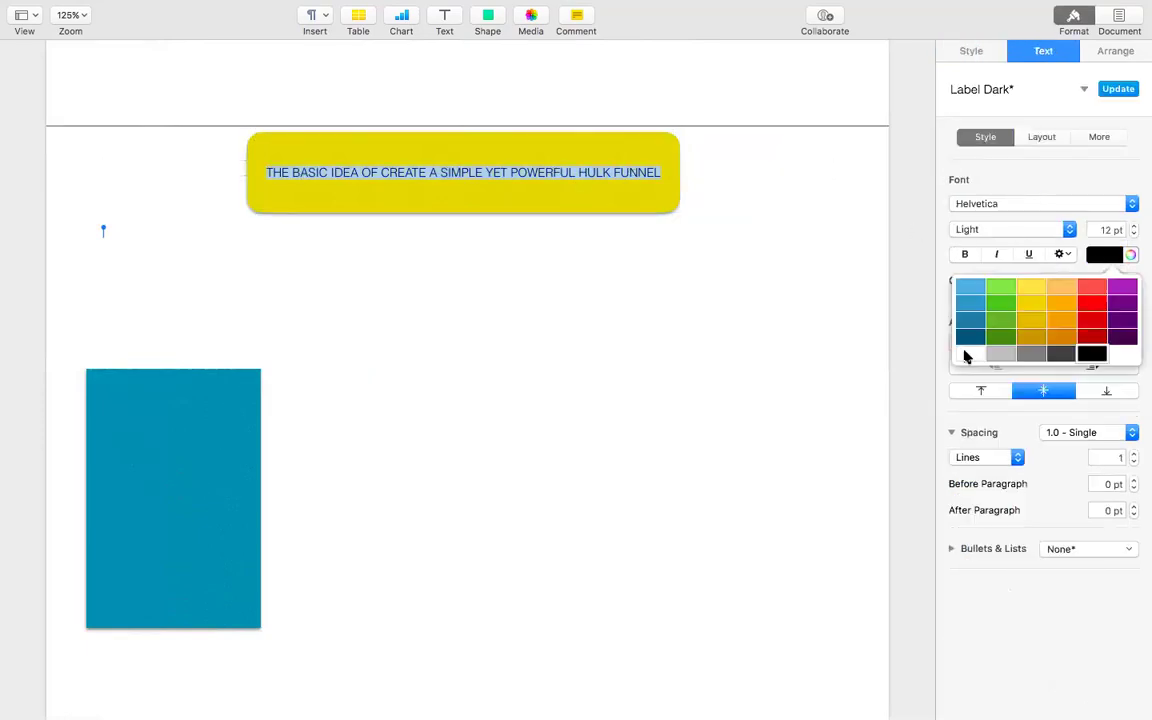
click(968, 353)
click(966, 254)
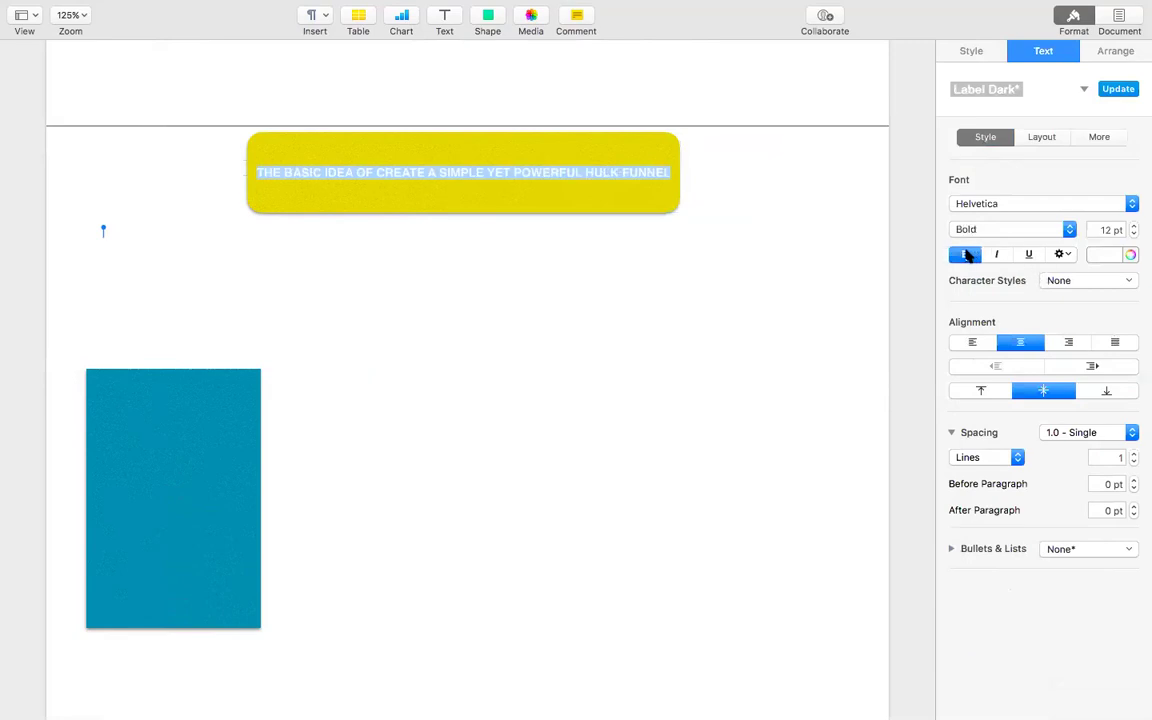
click(1112, 255)
click(1092, 310)
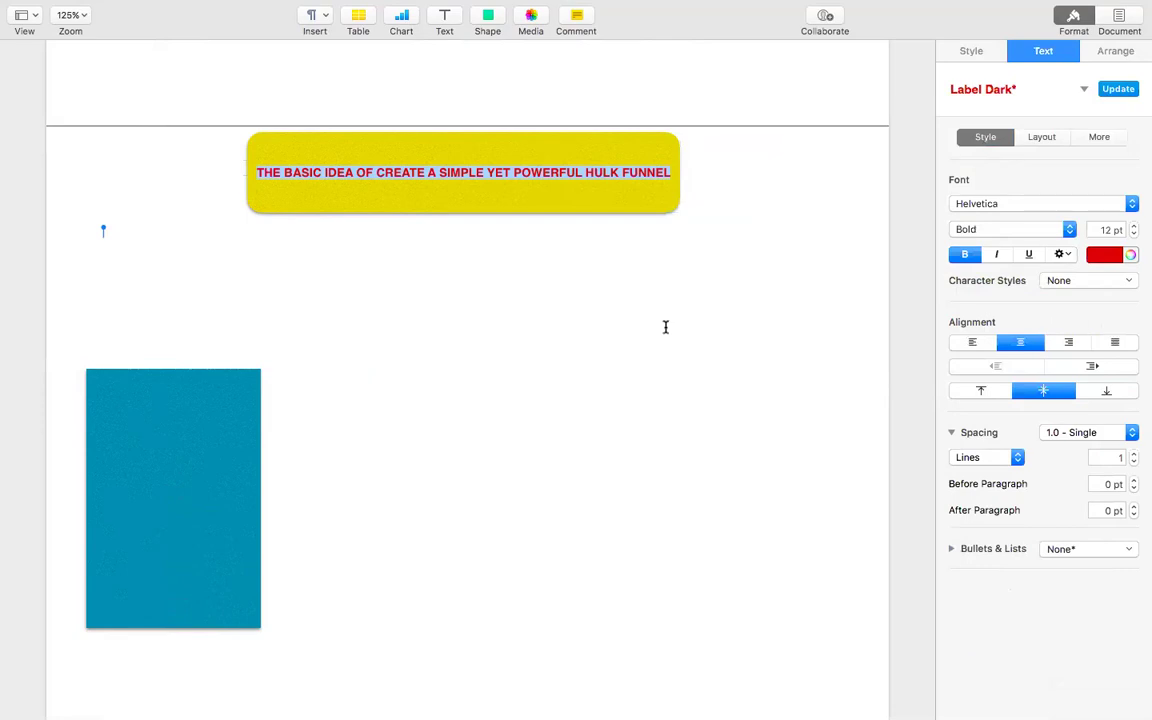
click(604, 325)
Add a text box and place it above the blue rectangle, shrunk to a shallow box that clears the rectangle.
click(165, 490)
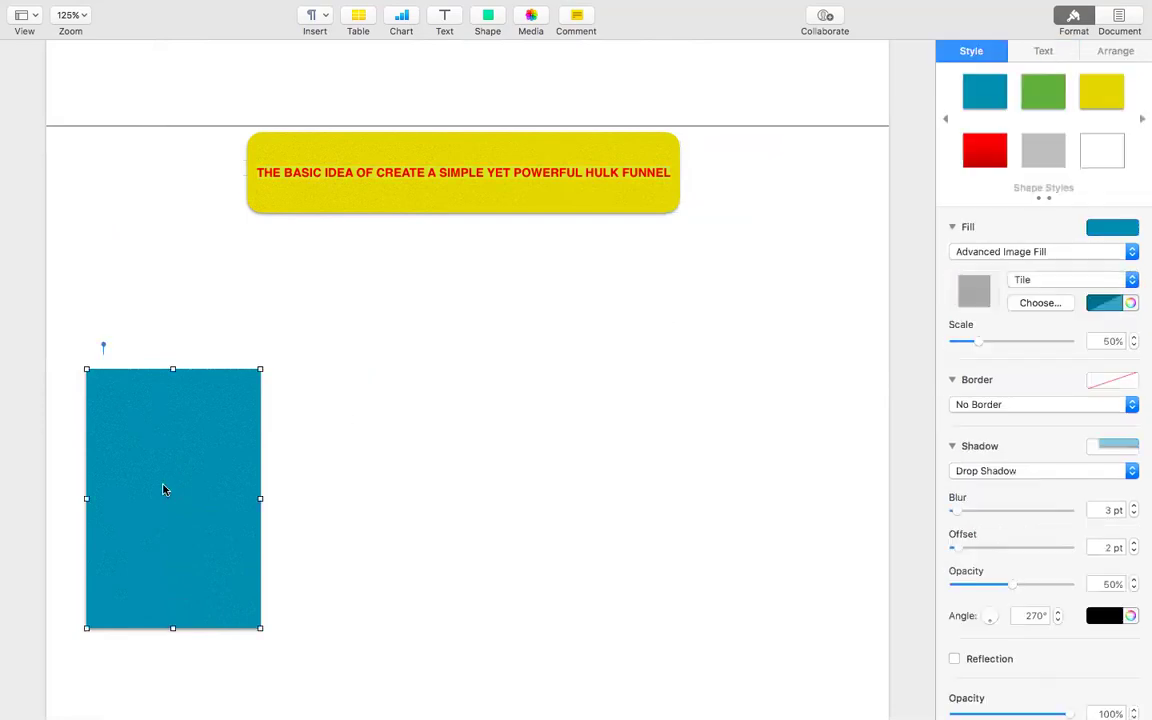
click(194, 308)
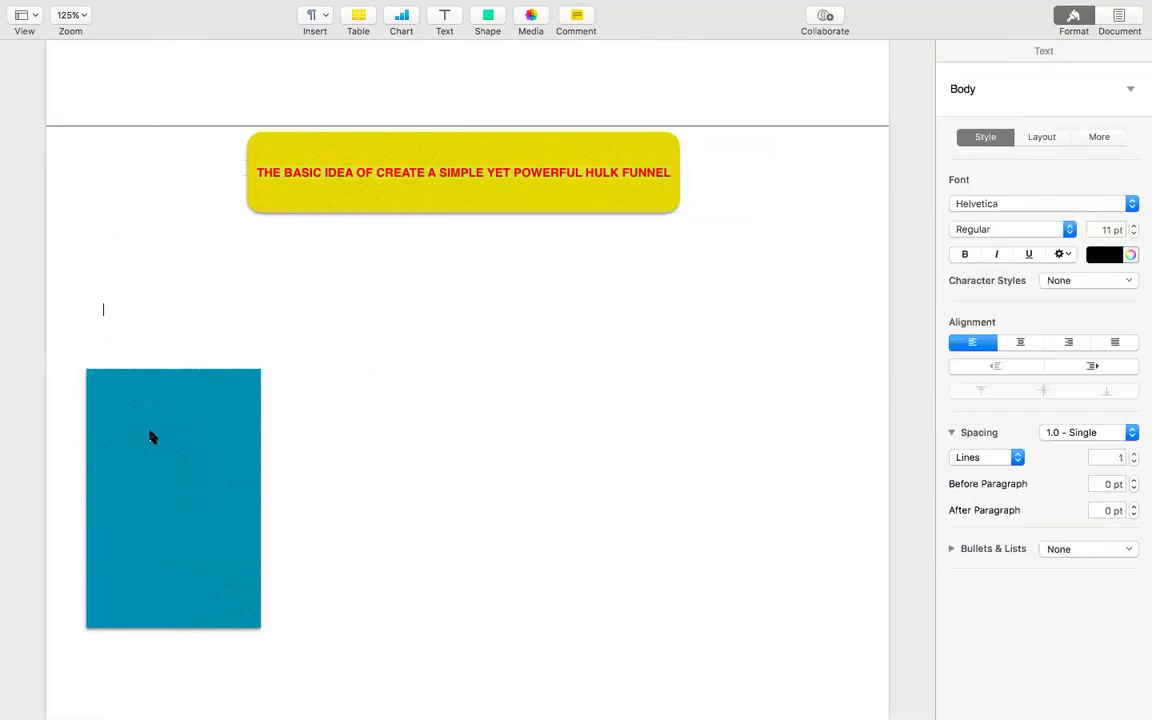
click(444, 18)
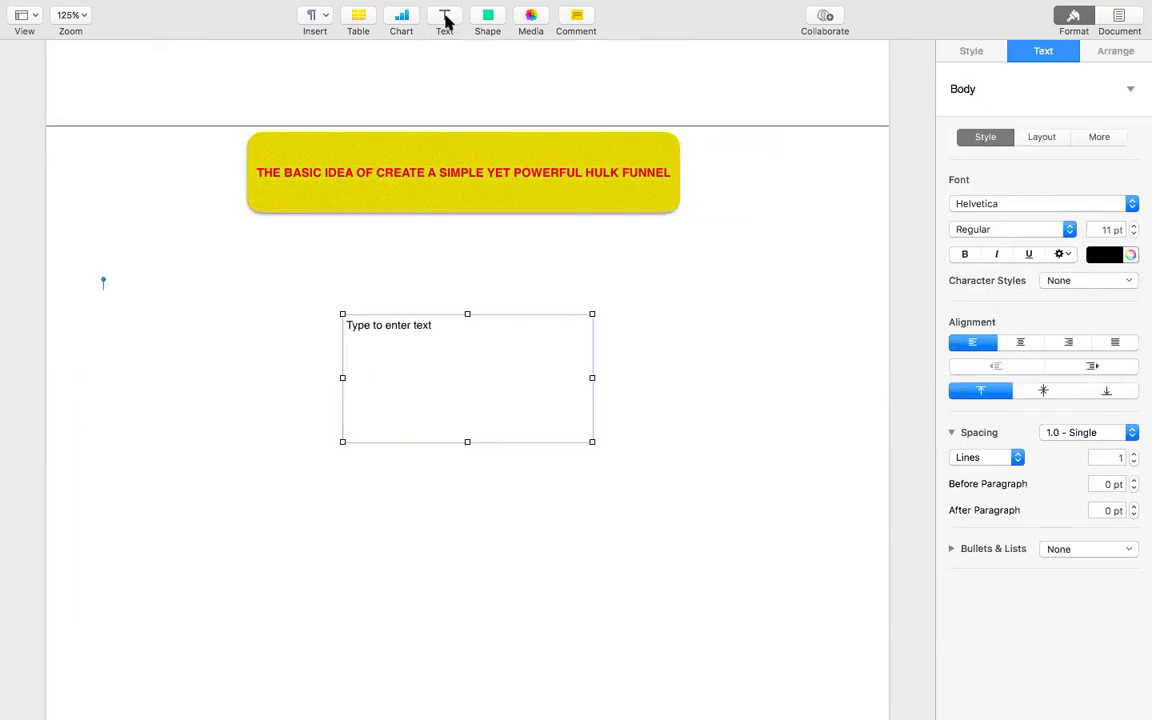
drag(417, 385, 146, 326)
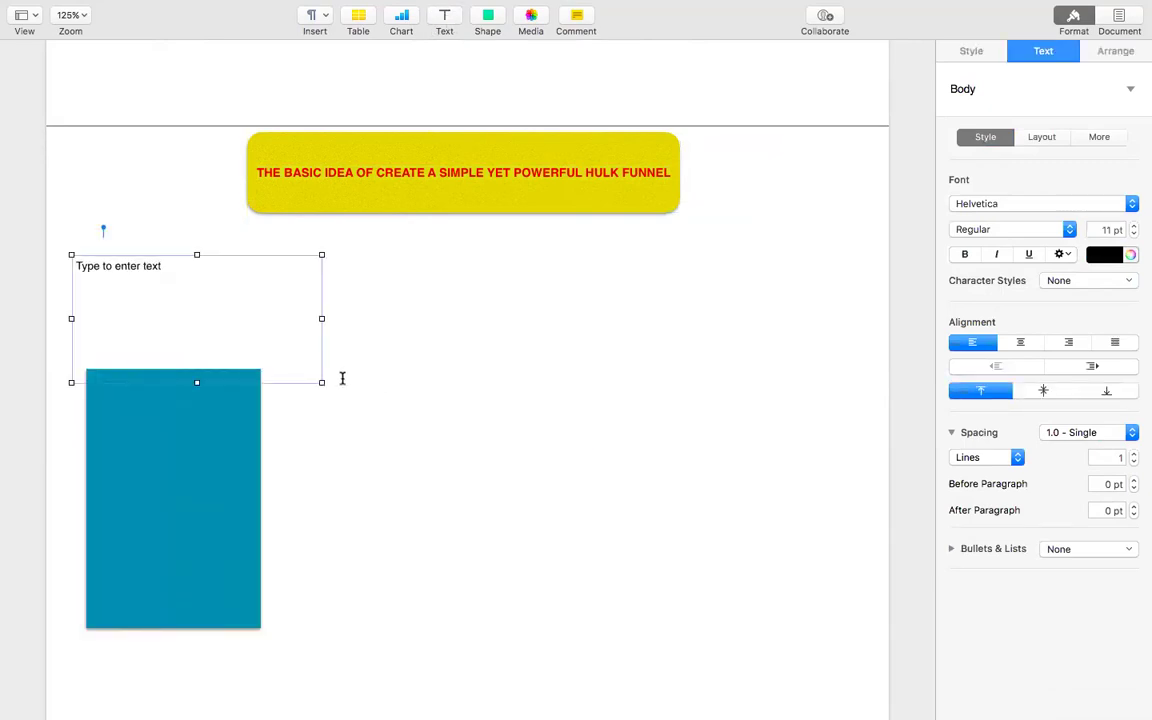
drag(320, 385, 338, 291)
Replace the text box's placeholder with "STEP 1 - You have To Choose An Offer".
double_click(148, 265)
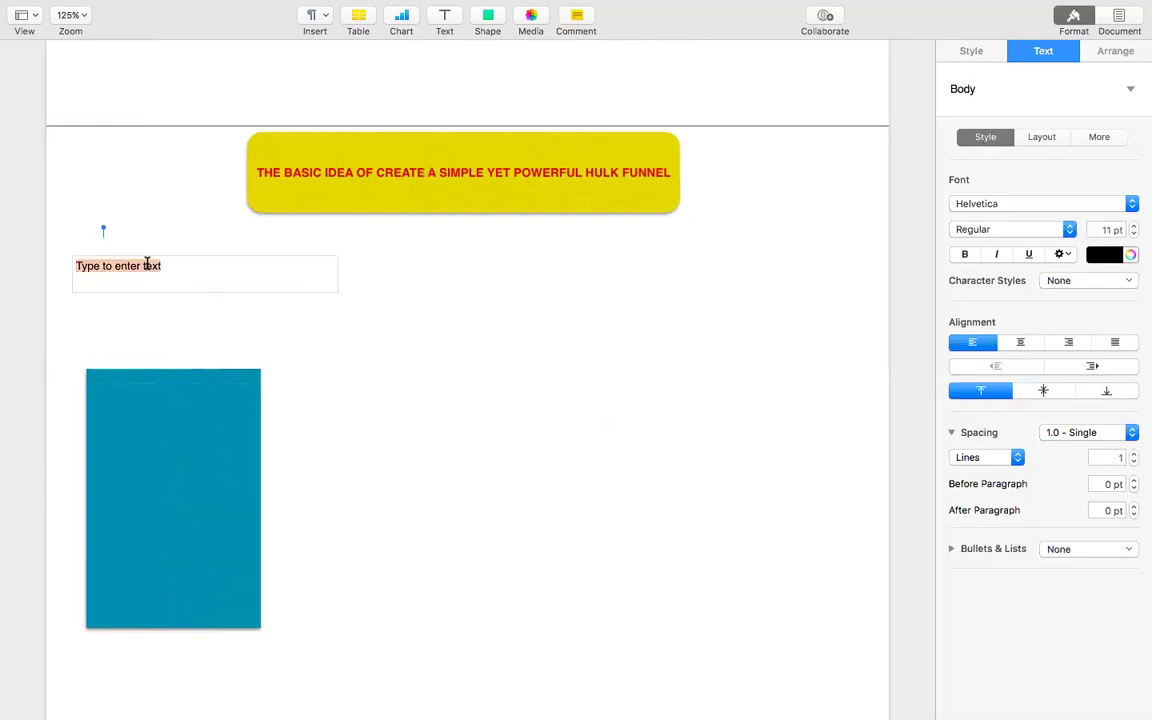
key(BackSpace)
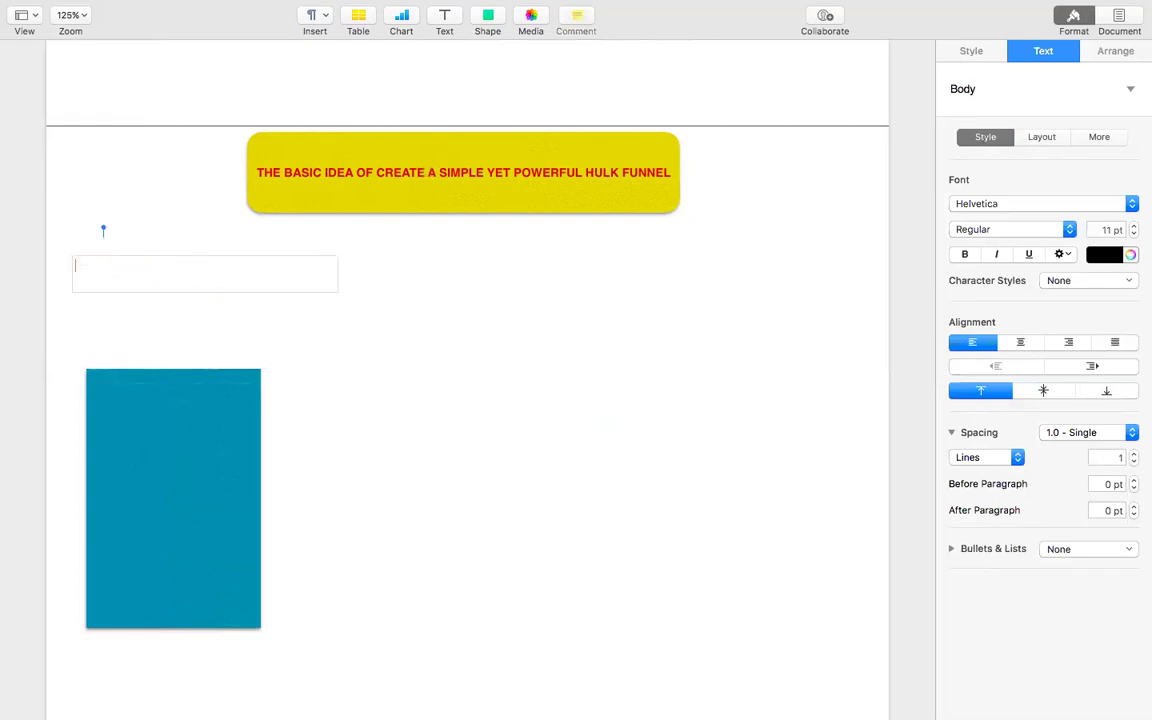
text(wtep)
key(BackSpace)
text(STEP 1 - YOU)
key(BackSpace)
key(BackSpace)
text(ou have To Choose An Offer)
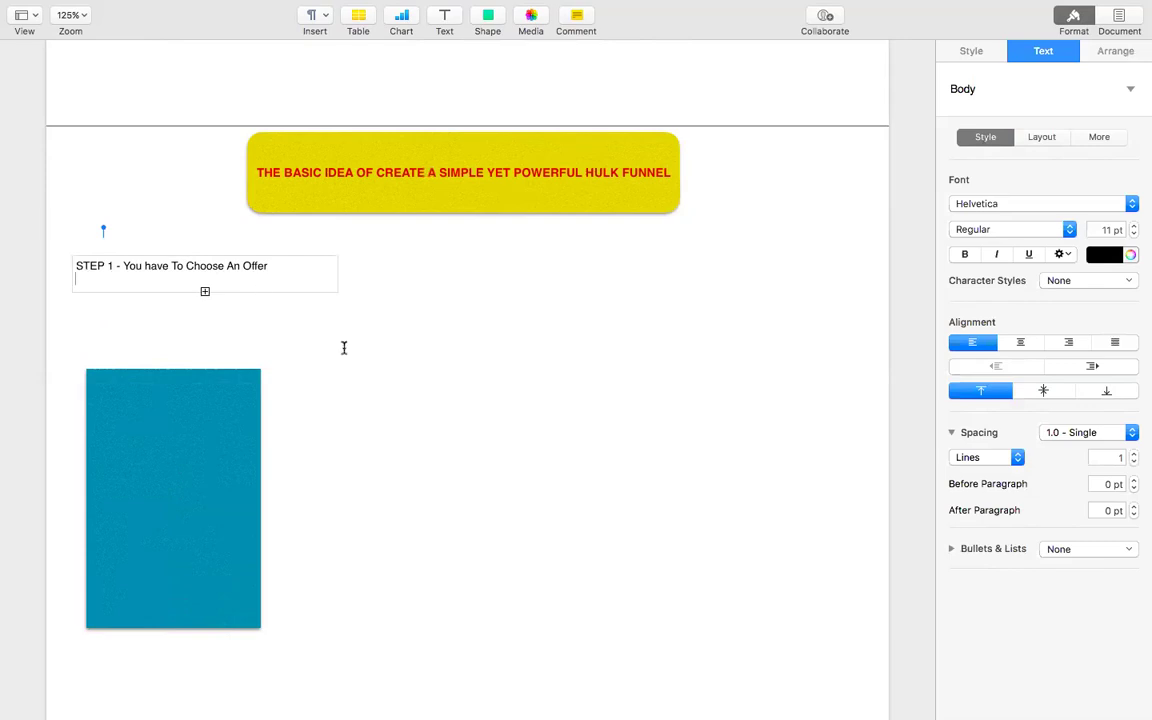
Make the STEP 1 text box taller and place the insertion point on a new line below its text.
click(386, 375)
click(290, 290)
click(329, 292)
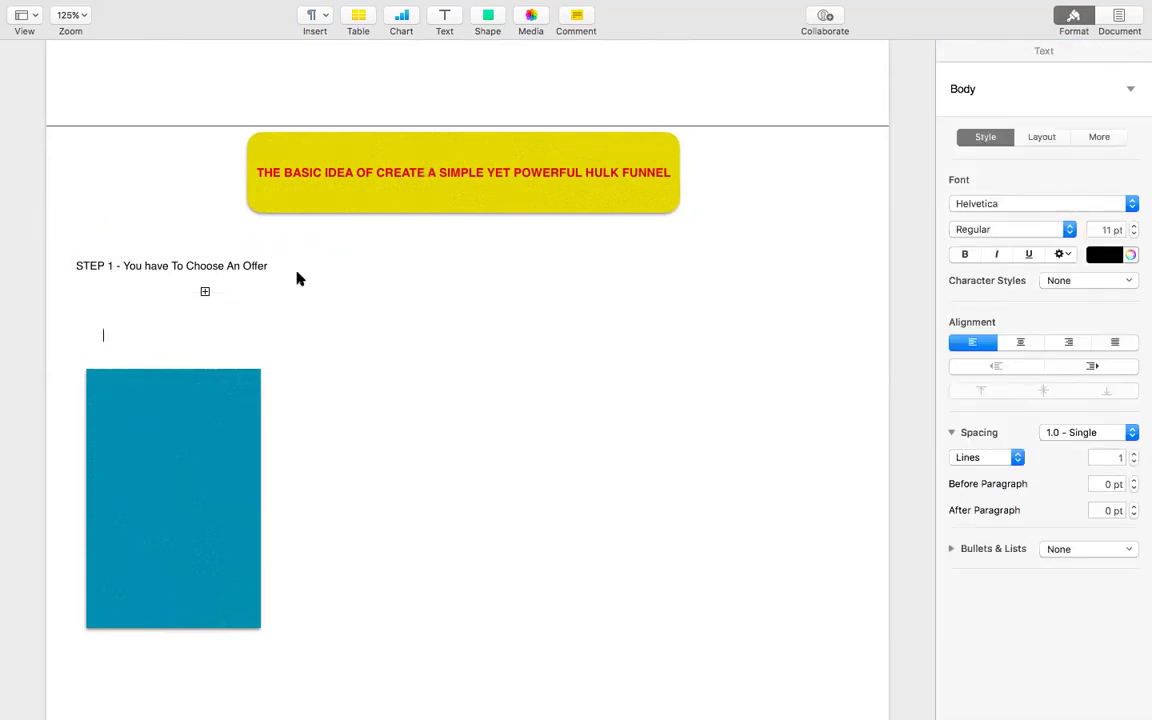
click(328, 287)
drag(336, 293, 338, 358)
click(286, 273)
key(Down)
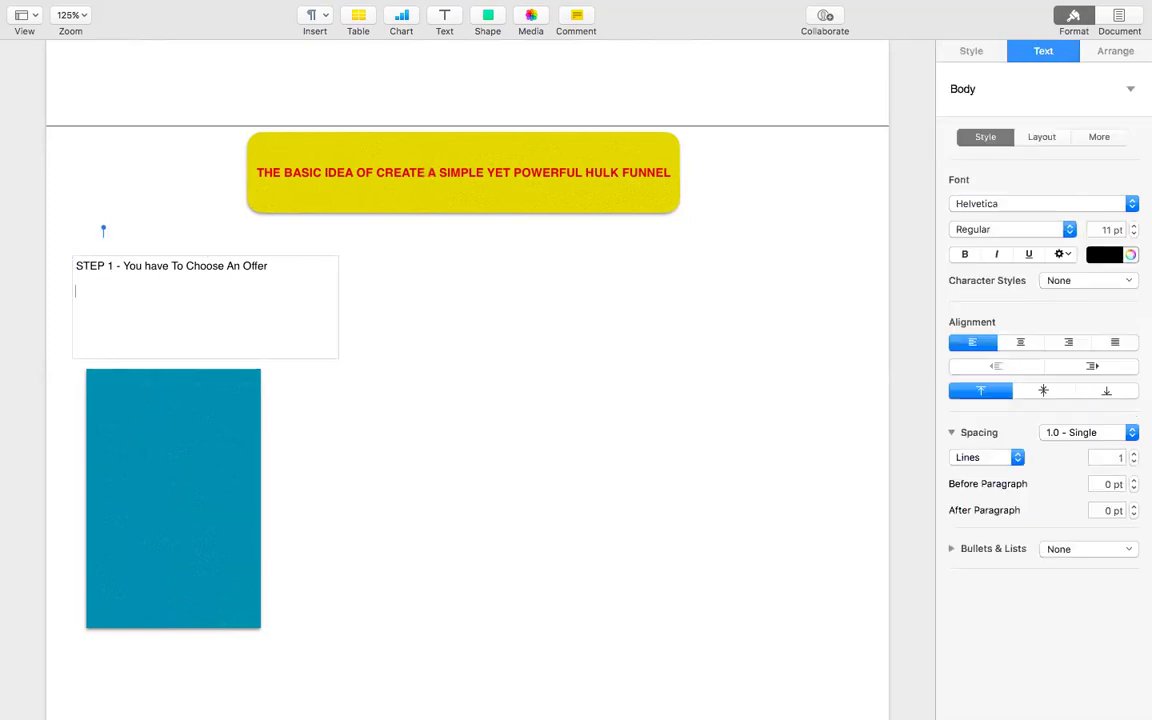
Add the lines "STEP 2 - Once you have Chosen the Offer" and "STEP 3 - You have to Create a Funnel for That Offer".
text(STEP 2 - ONC)
key(BackSpace)
key(BackSpace)
text(nce you have Chose)
text(n the Offer)
text(STEP 3)
text( - YOU)
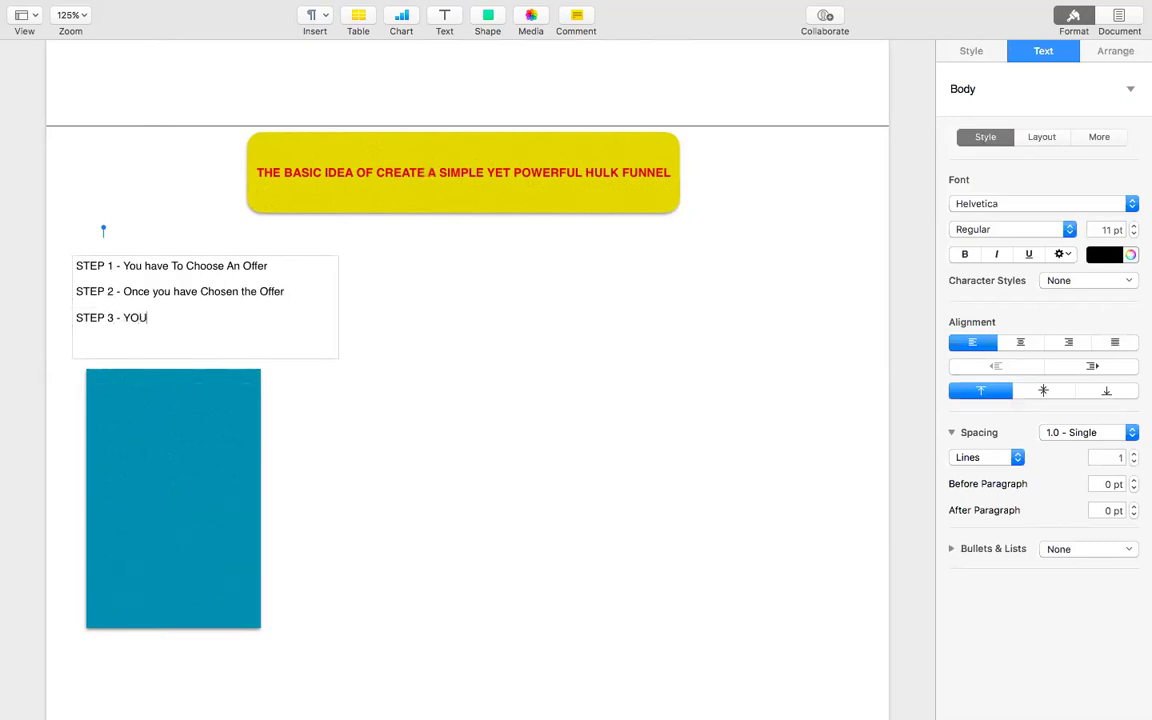
text( have to Create a Funne)
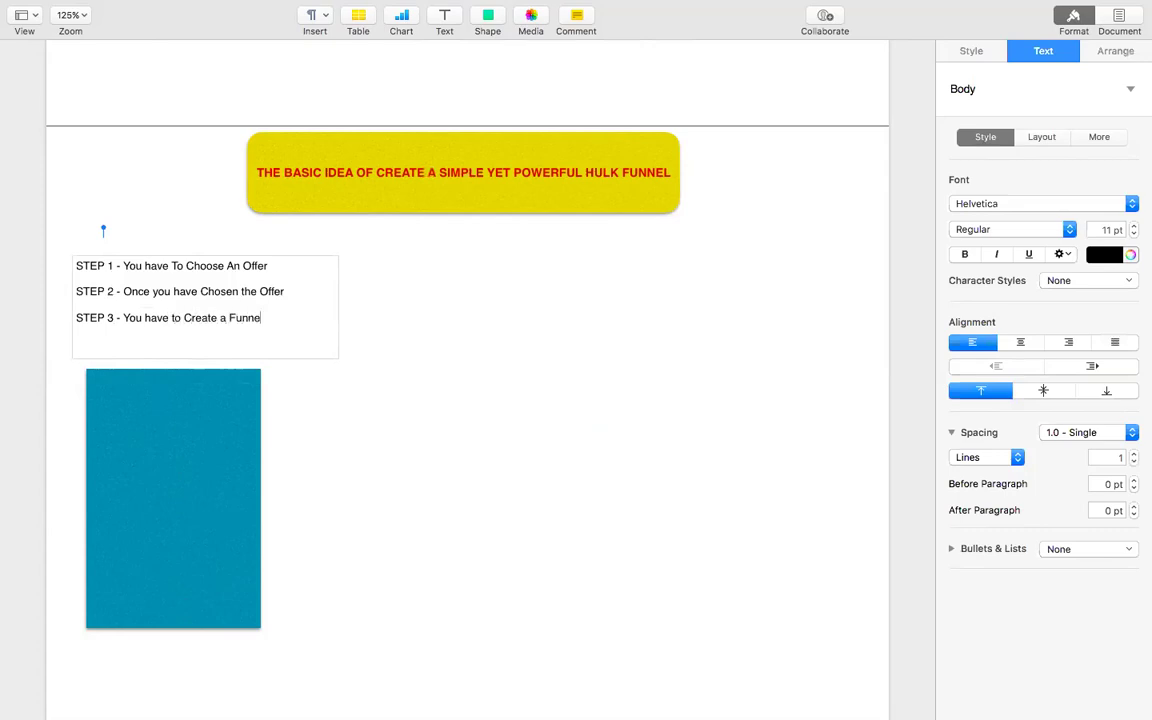
text(l for That Offer)
Resize the three-step text box to about 5.45 cm wide by 5.76 cm high and place it beside the yellow banner.
click(194, 240)
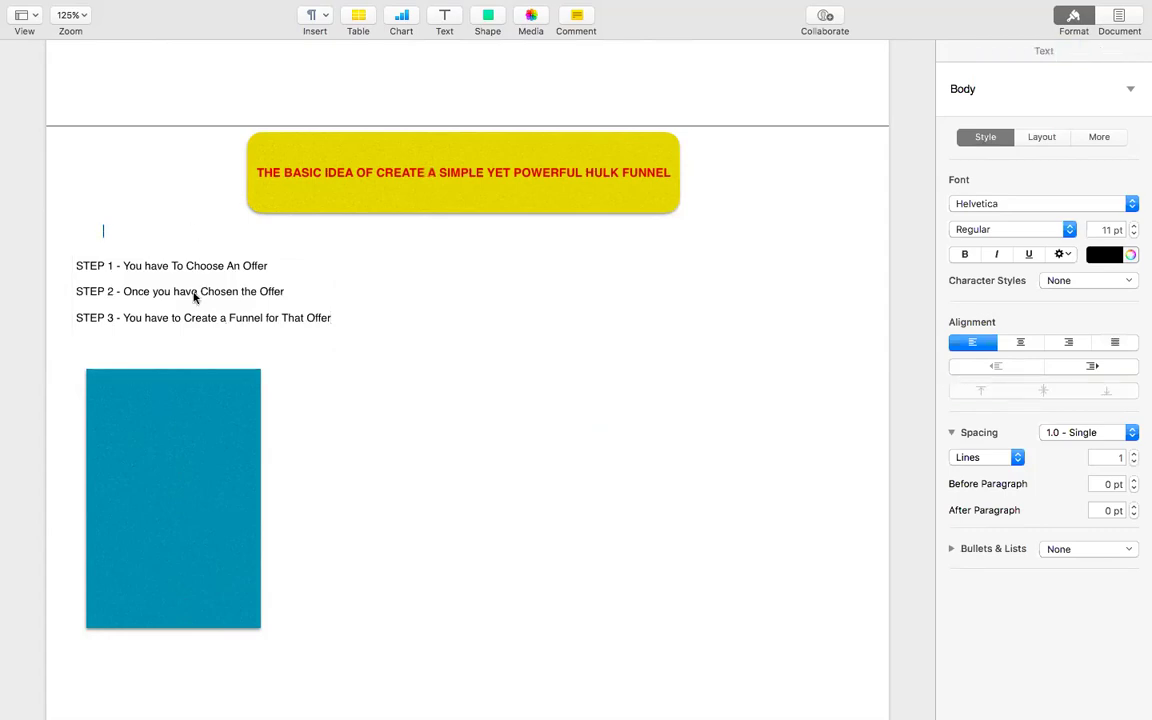
click(194, 297)
drag(194, 297, 805, 229)
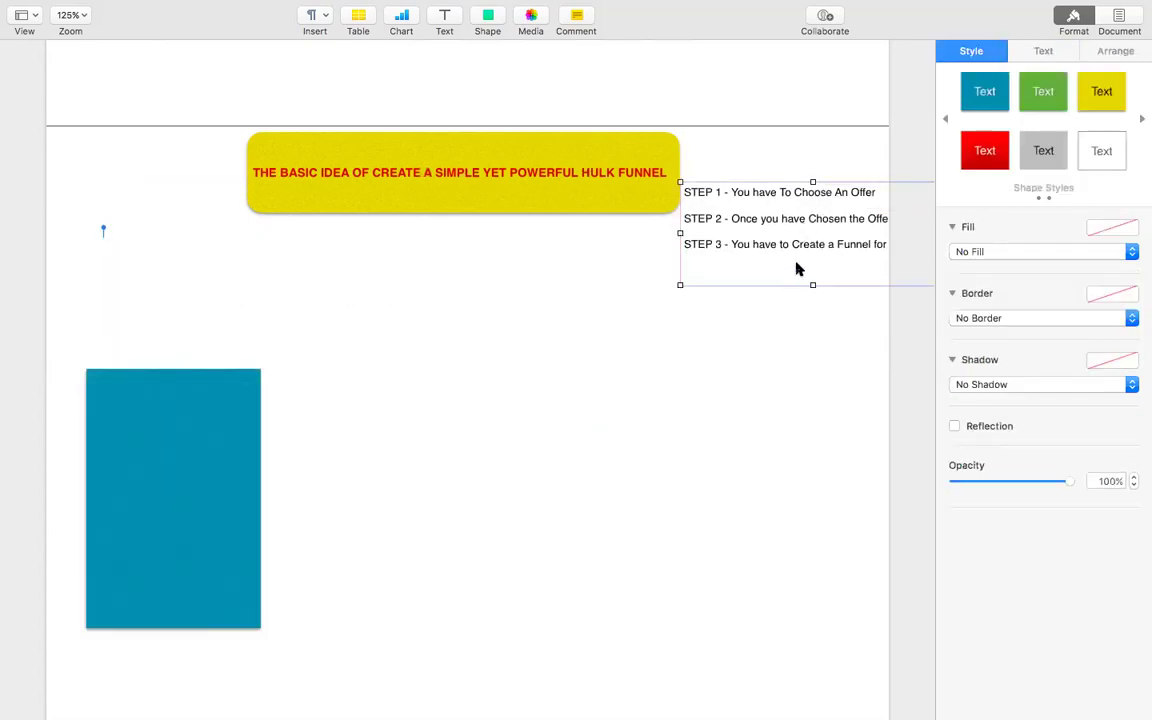
click(812, 249)
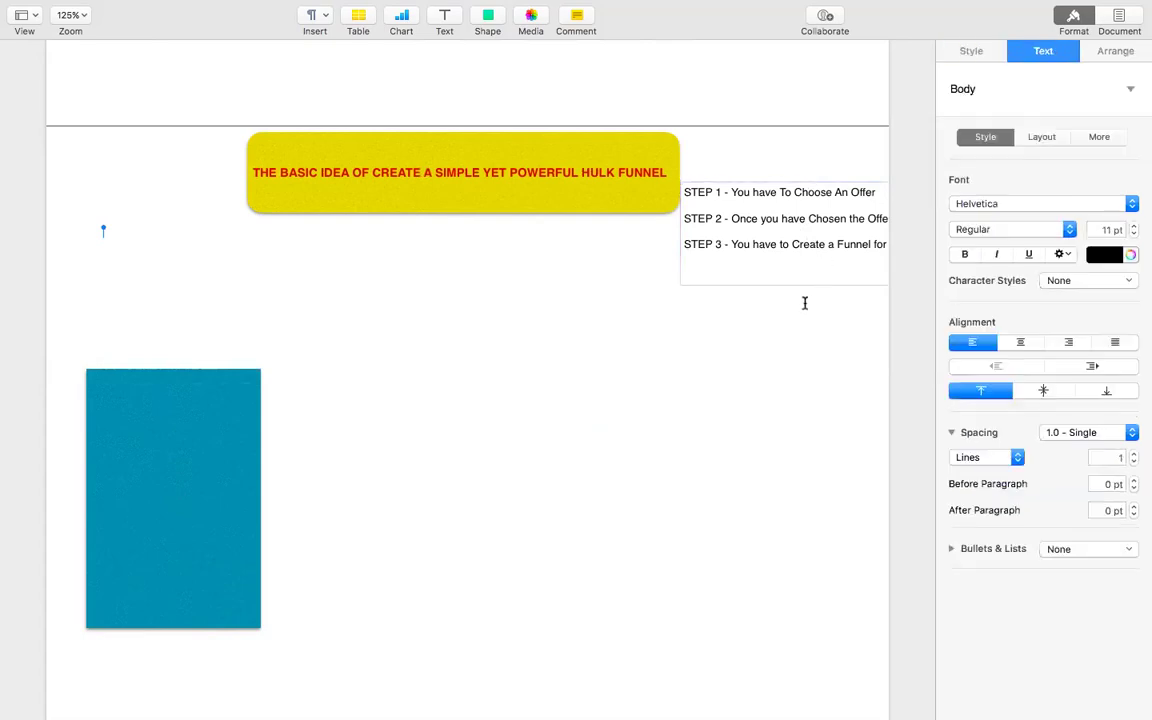
click(732, 356)
click(752, 254)
drag(752, 254, 599, 440)
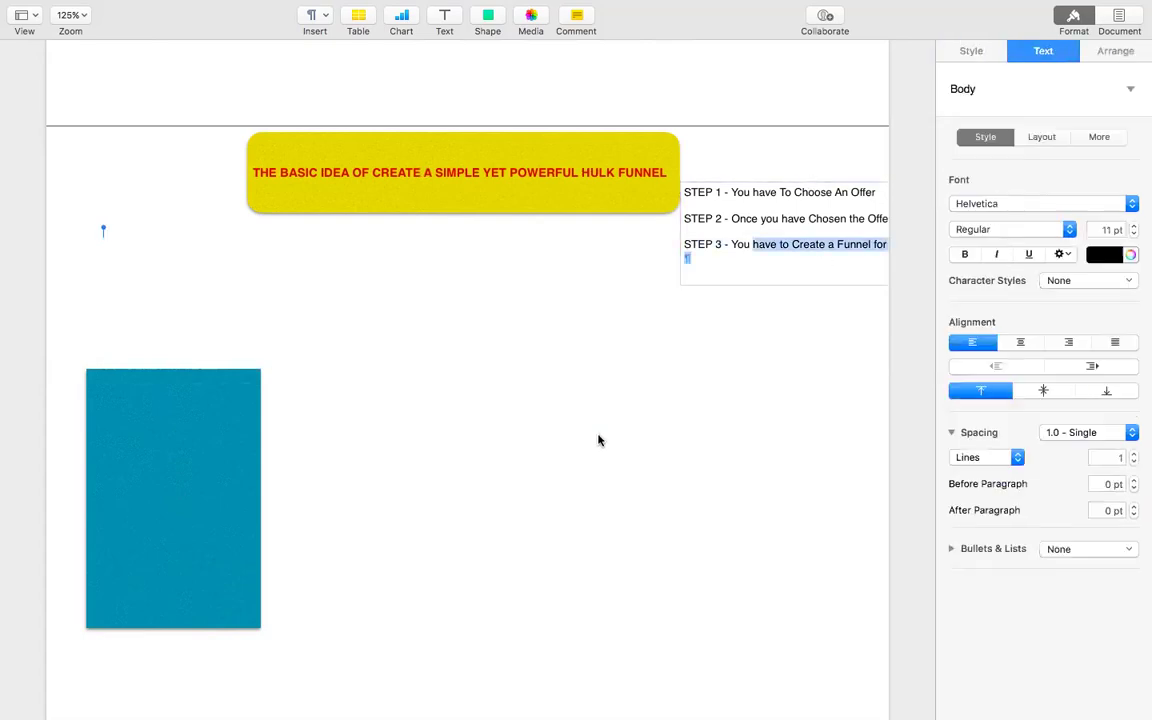
click(766, 224)
drag(762, 219, 605, 397)
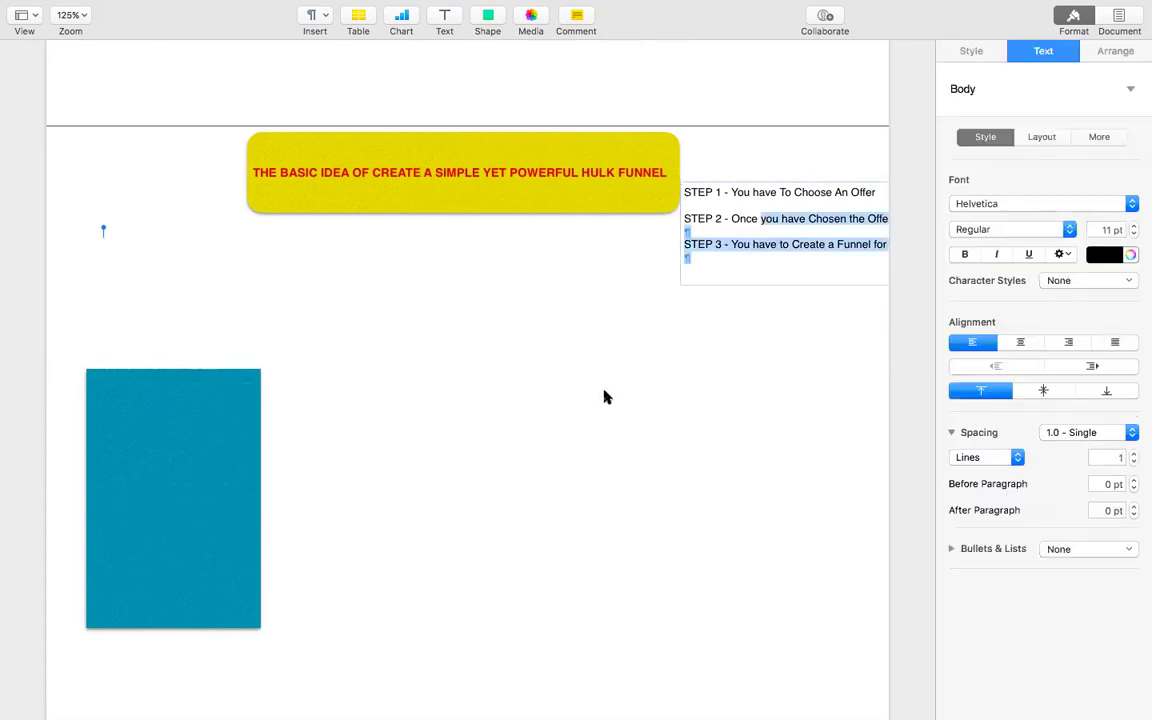
click(738, 218)
drag(738, 218, 610, 368)
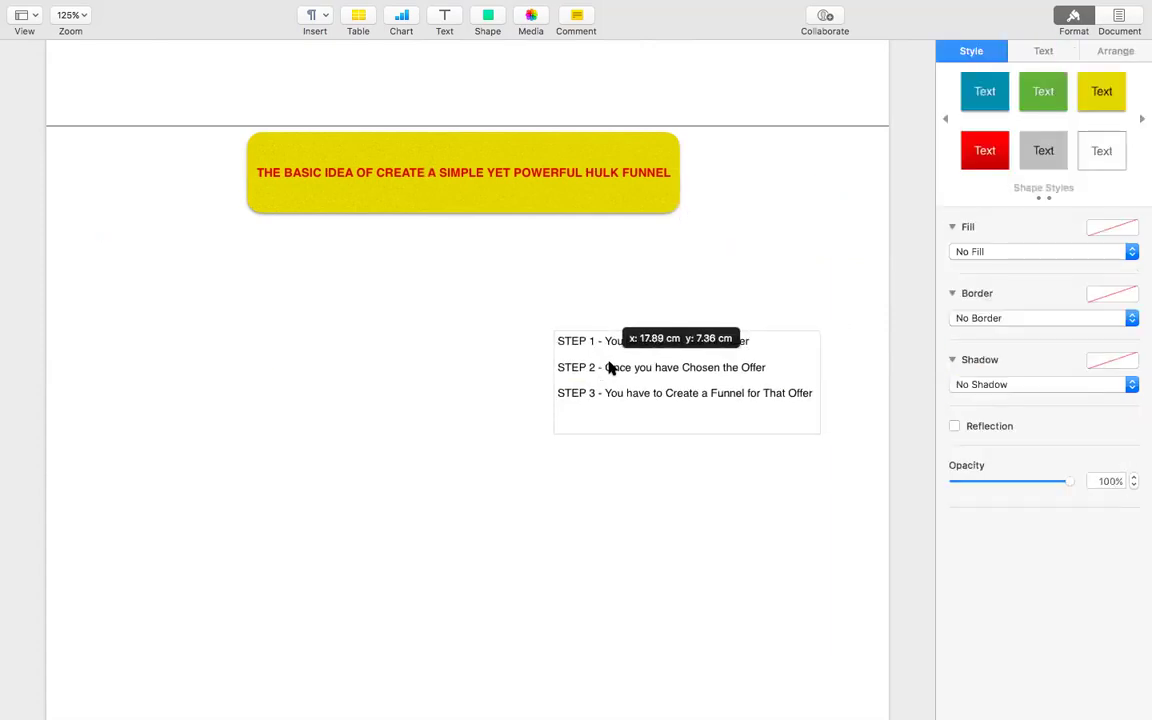
drag(820, 432, 707, 489)
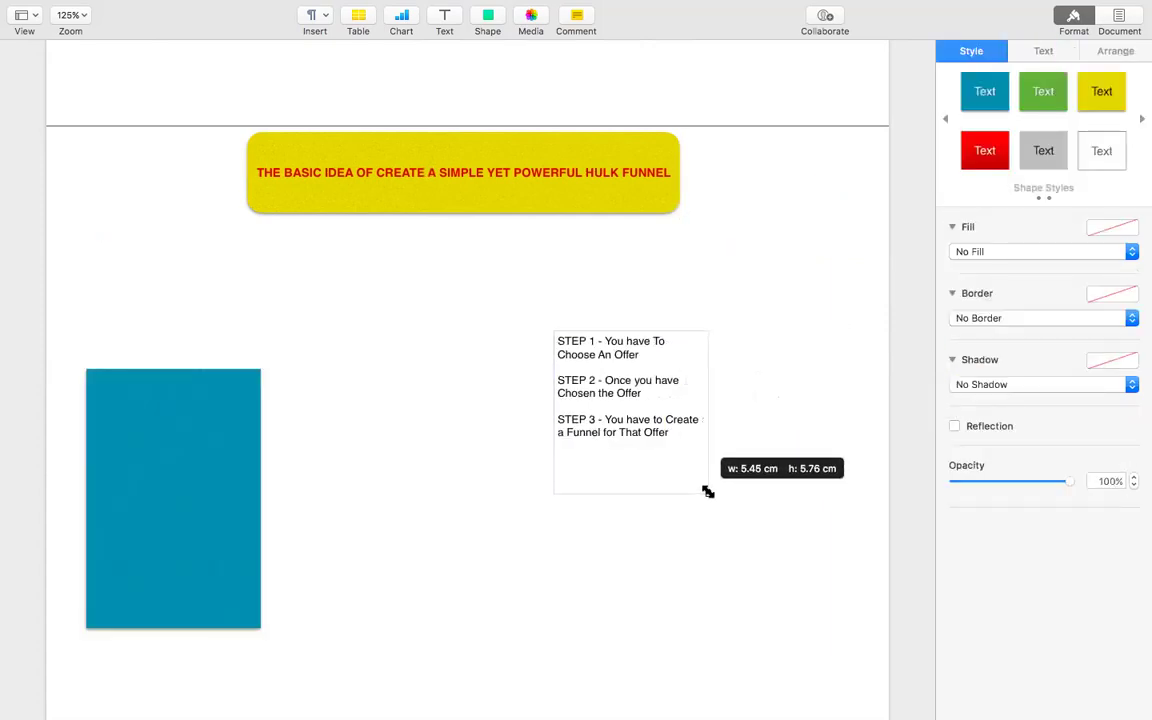
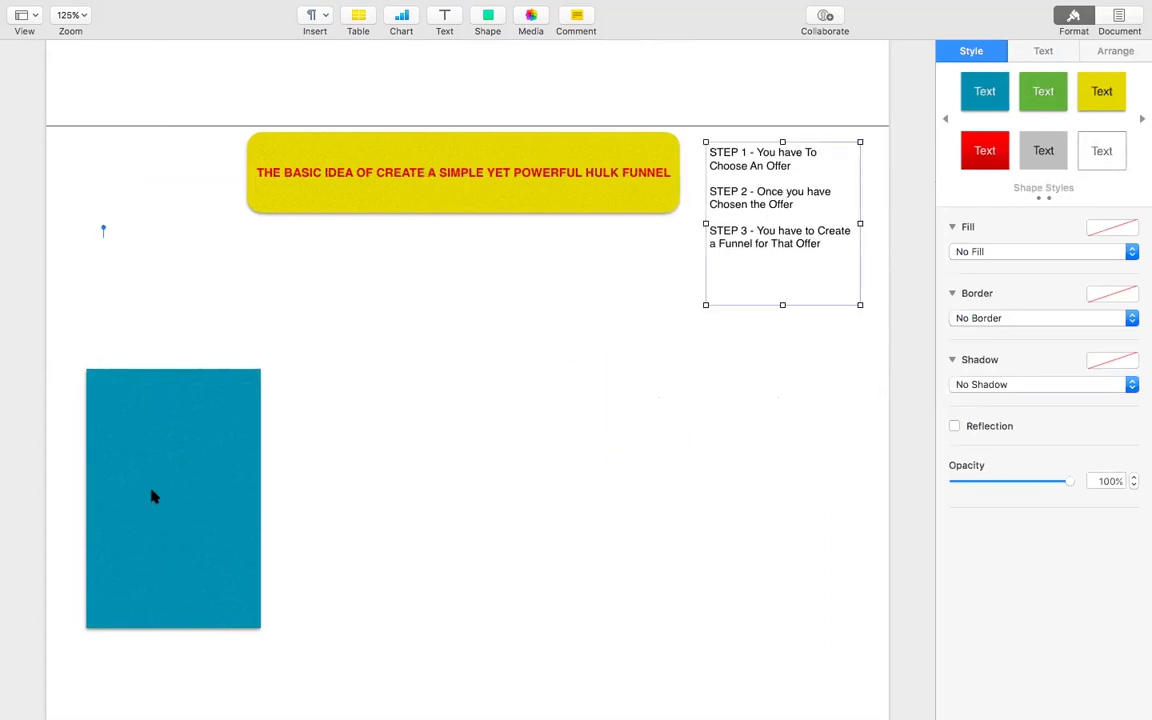
Add a text box above the blue rectangle reading "STEP 1 - LANDING PAGE".
click(152, 494)
click(139, 331)
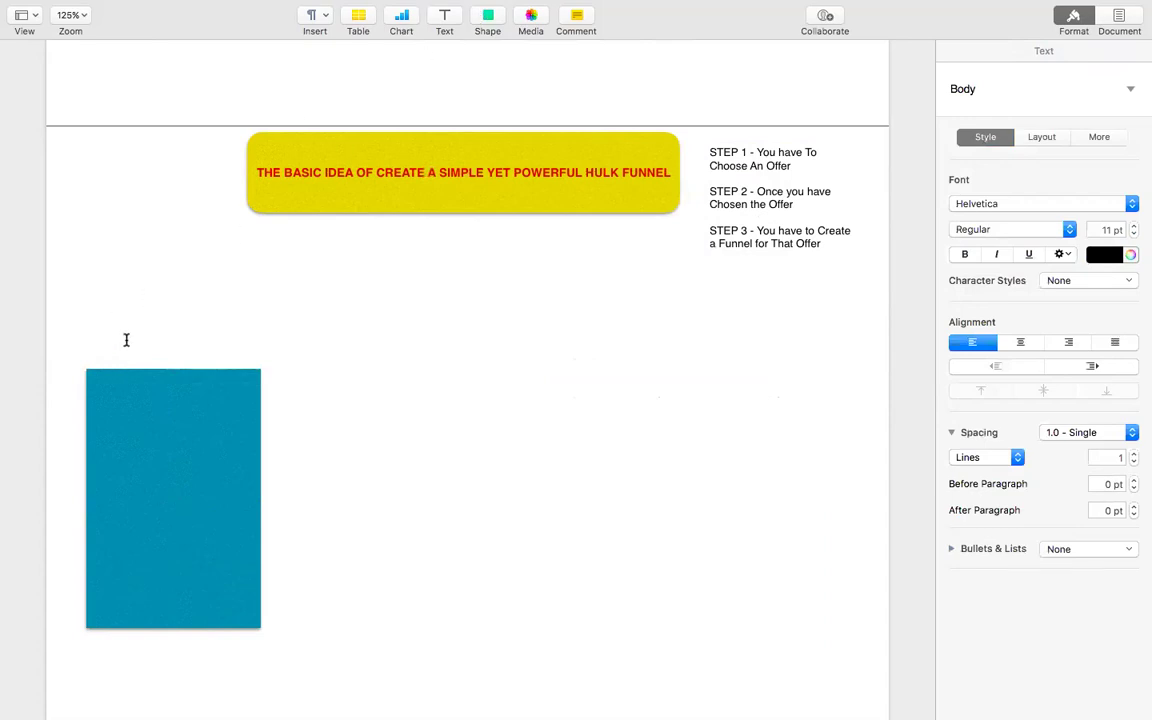
click(445, 21)
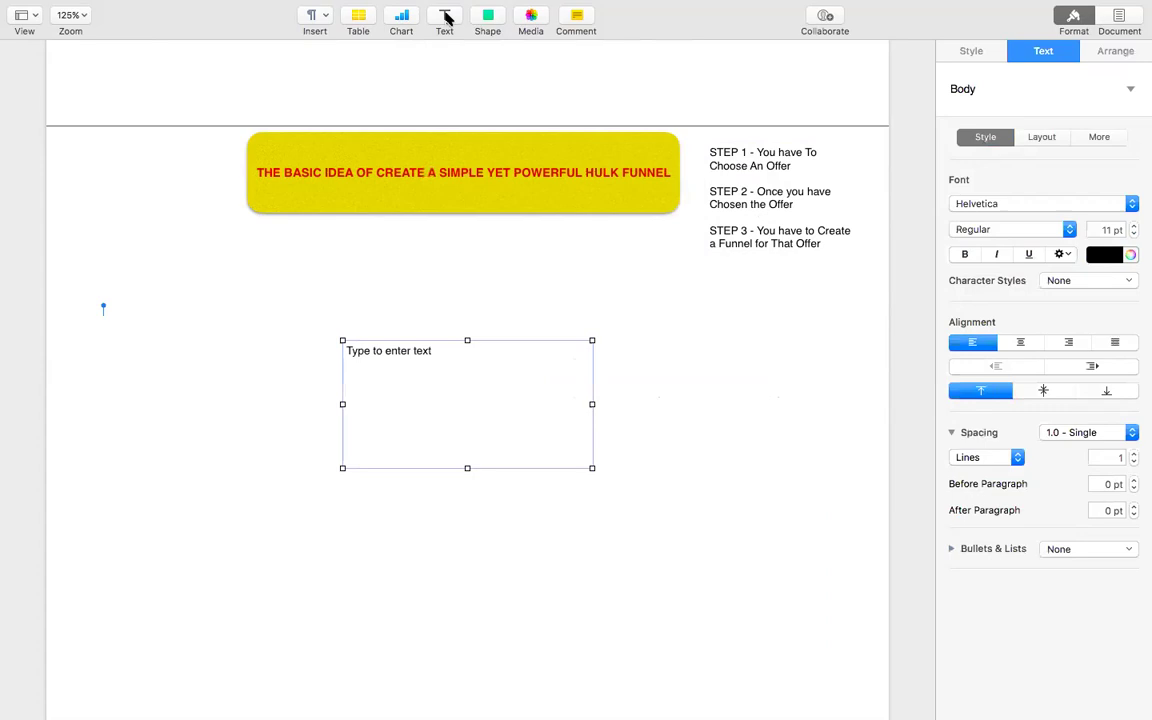
drag(440, 398, 178, 311)
double_click(166, 261)
text(STEP)
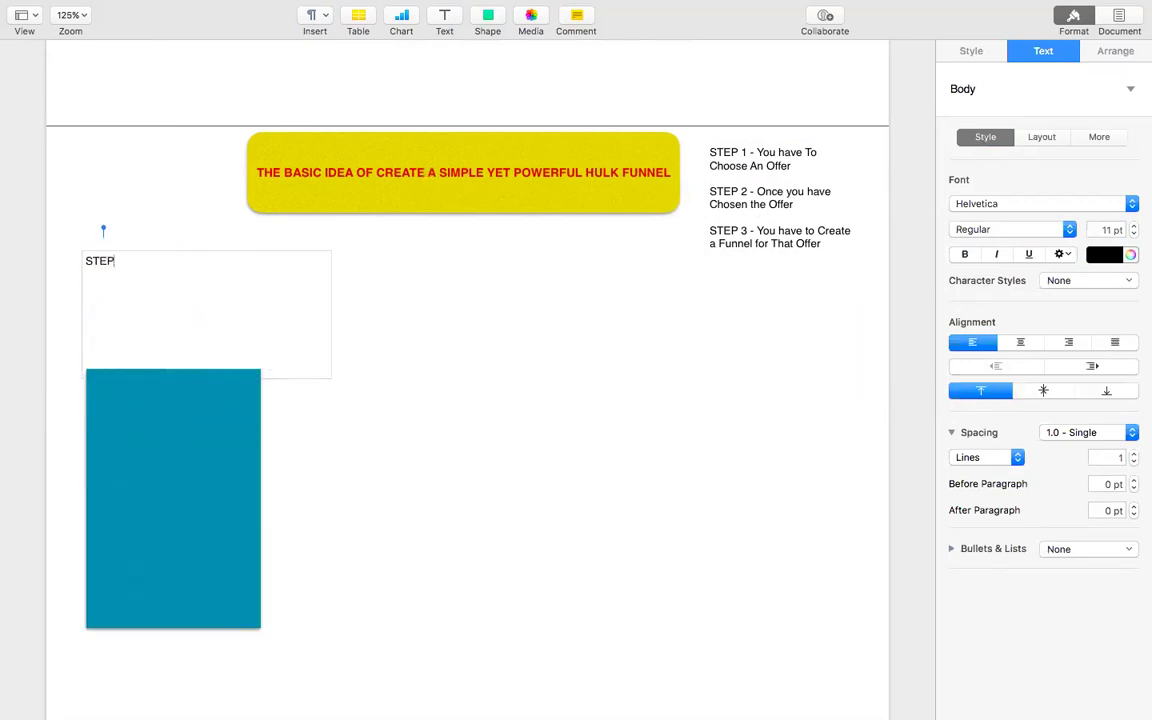
text( 1 - LANDING PAGE)
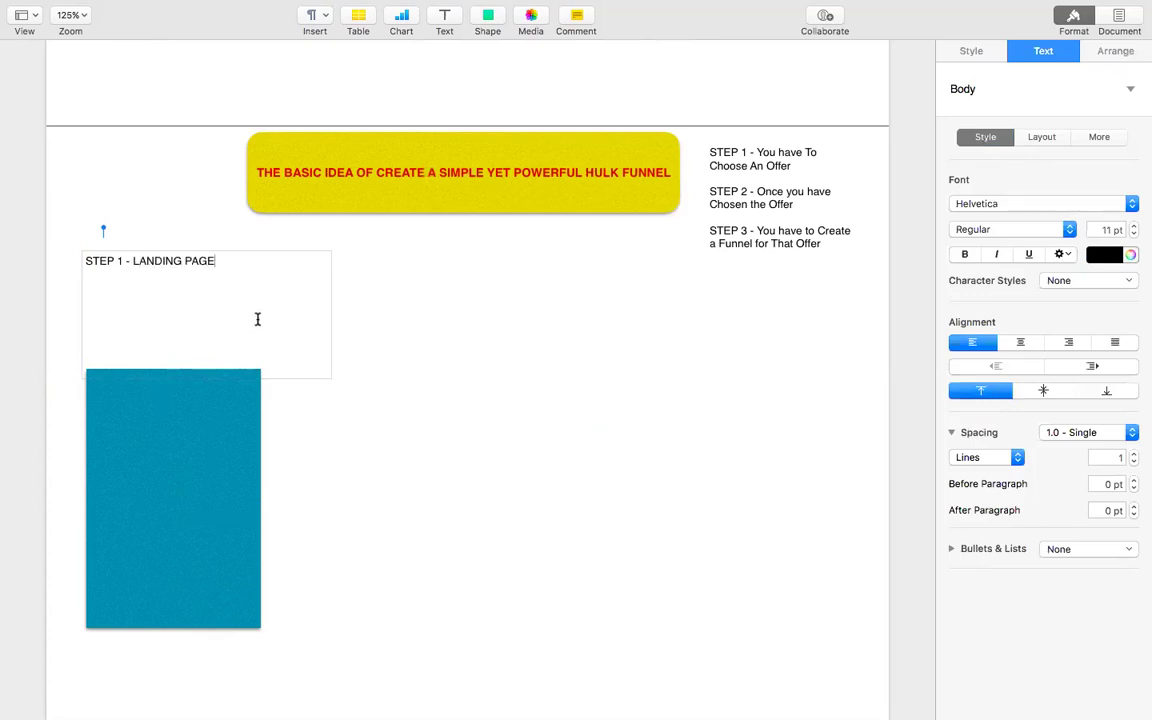
Move the blue rectangle directly beneath the landing page label, enlarge it, and shrink the label's text box to the rectangle's width.
click(224, 455)
drag(222, 448, 216, 370)
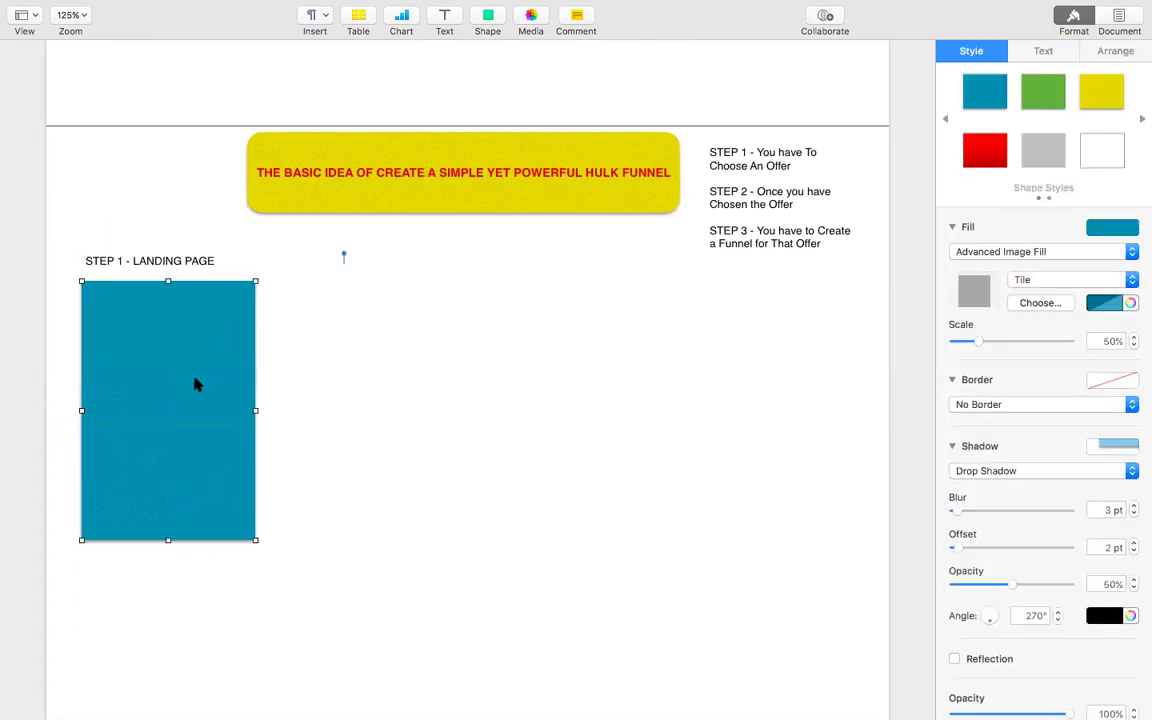
double_click(195, 383)
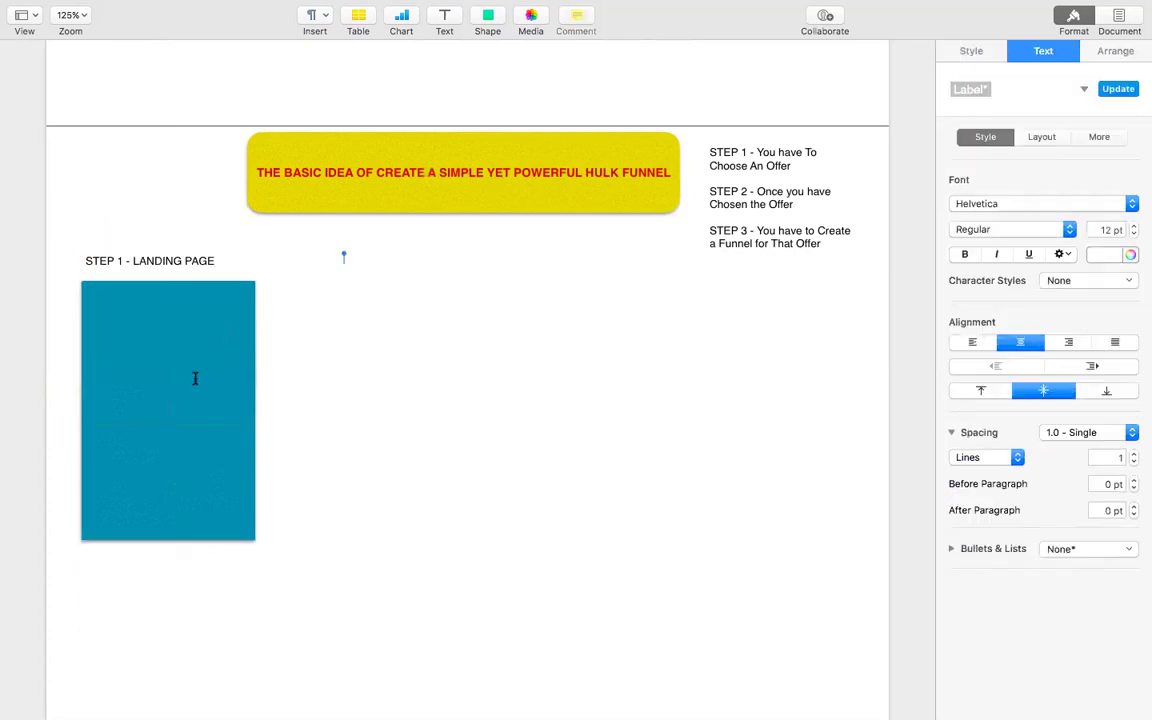
click(140, 326)
click(216, 440)
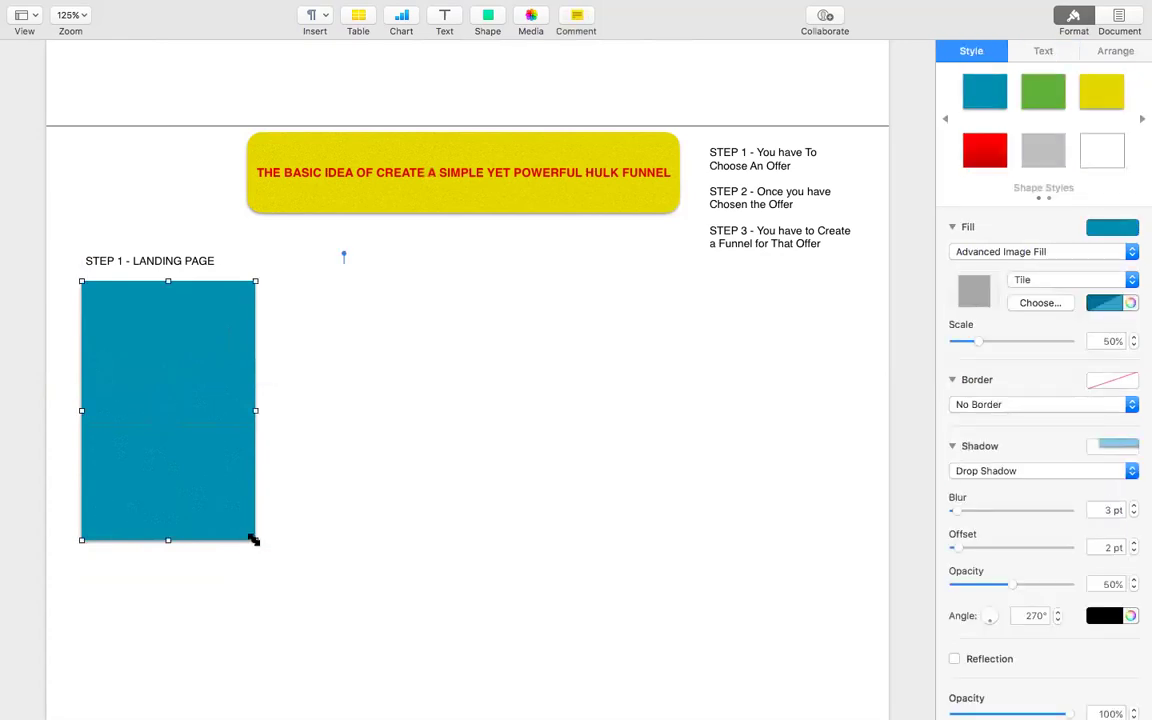
drag(254, 540, 302, 634)
click(210, 343)
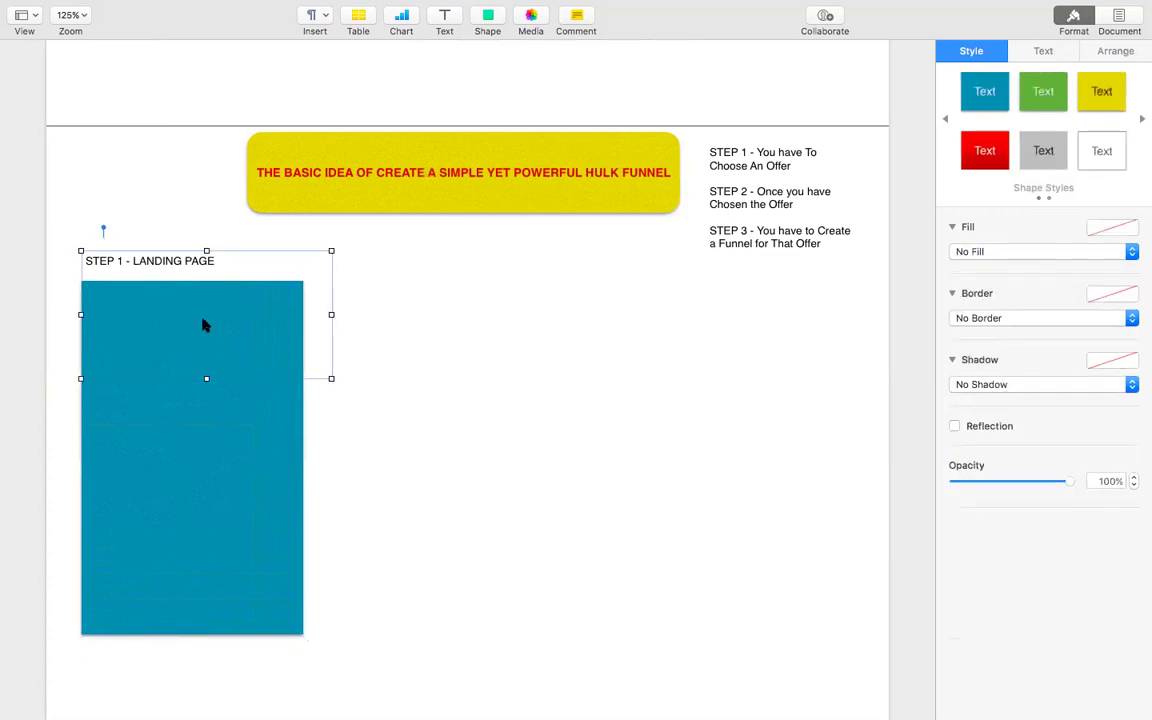
drag(331, 378, 302, 281)
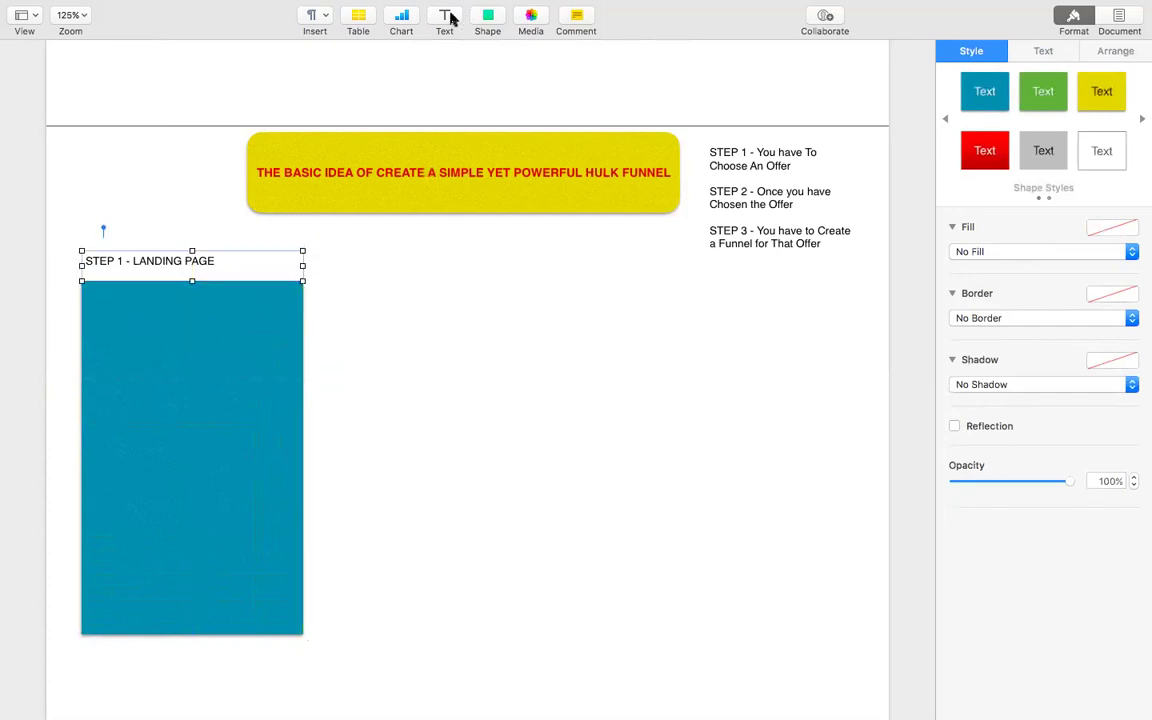
Add a text box over the blue rectangle reading "BIG HEADLINE ABOUT THE OFFER".
click(445, 16)
drag(458, 373, 212, 383)
double_click(182, 341)
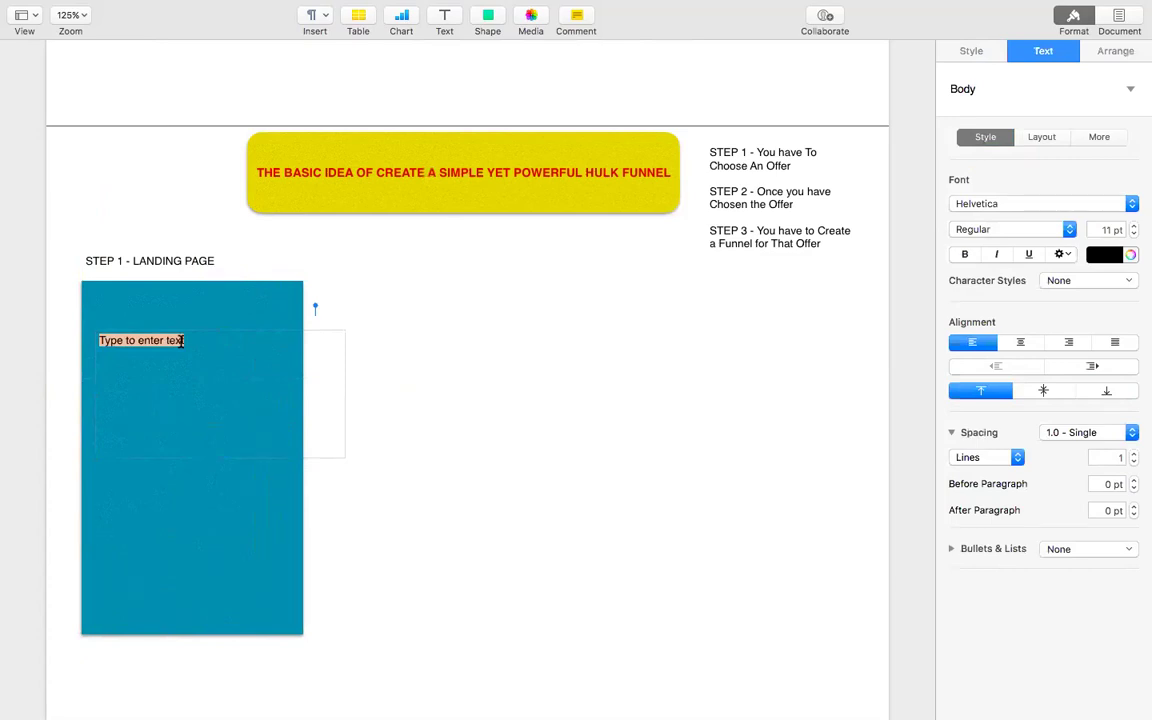
text(big)
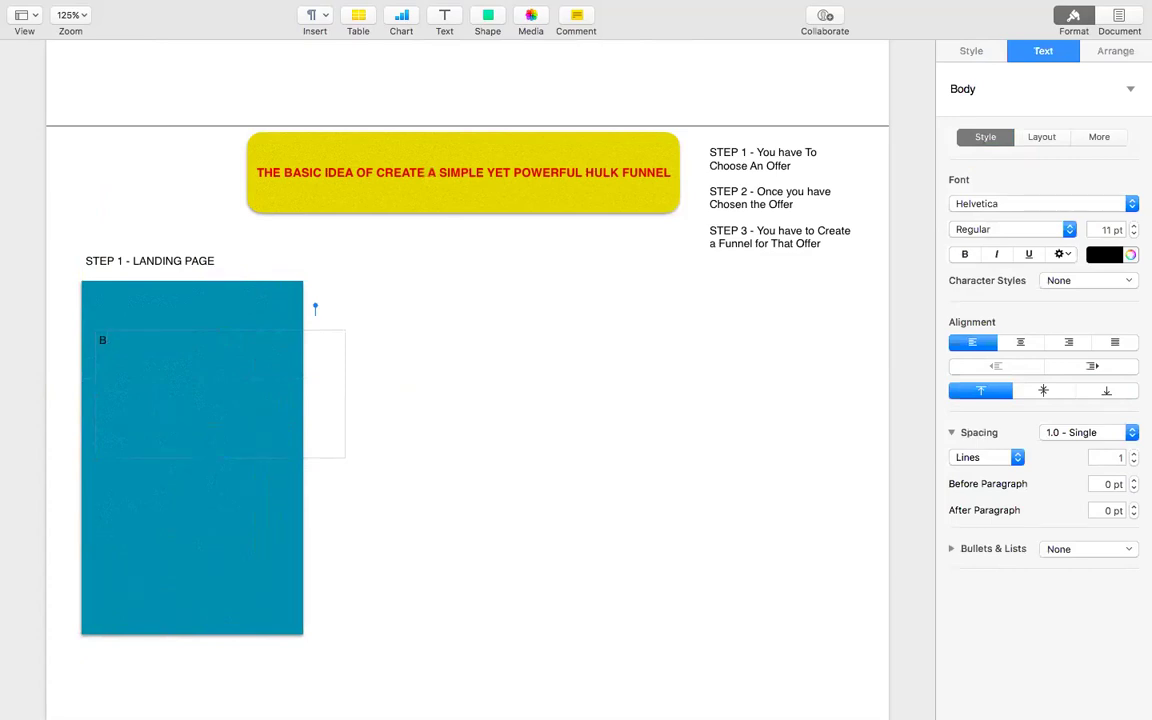
text( headline about the o)
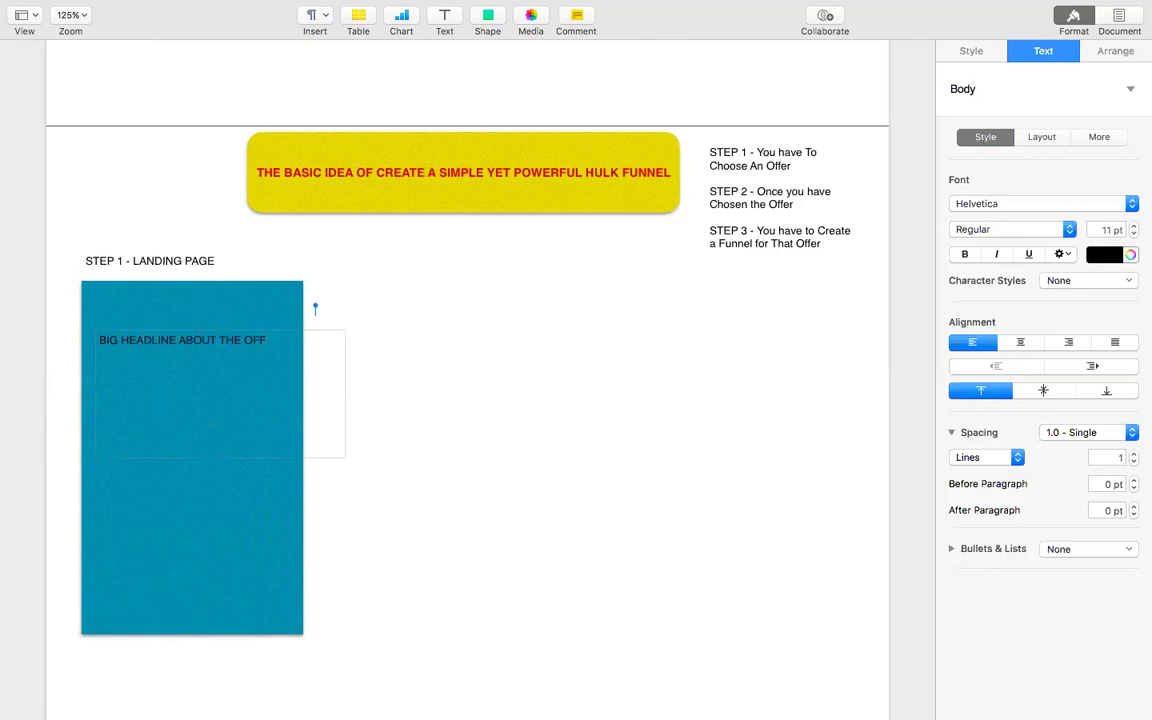
text(ffer)
Format the headline text on the blue rectangle in white at 14 pt.
key(super+a)
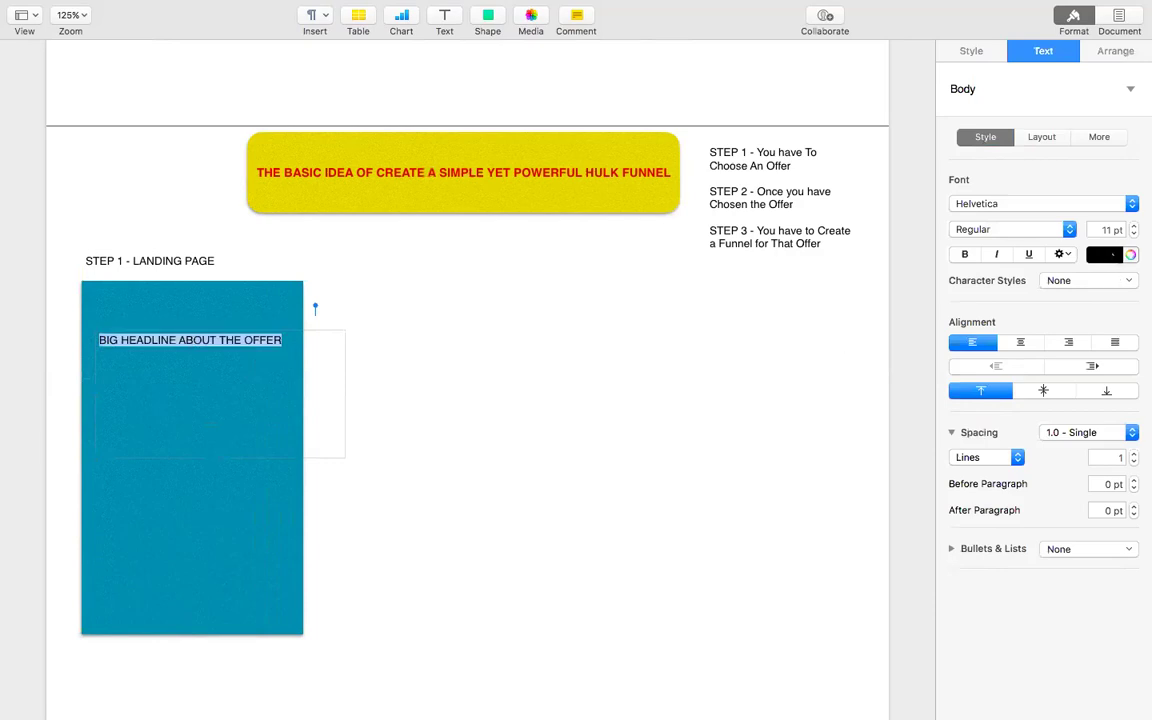
click(1105, 254)
click(975, 357)
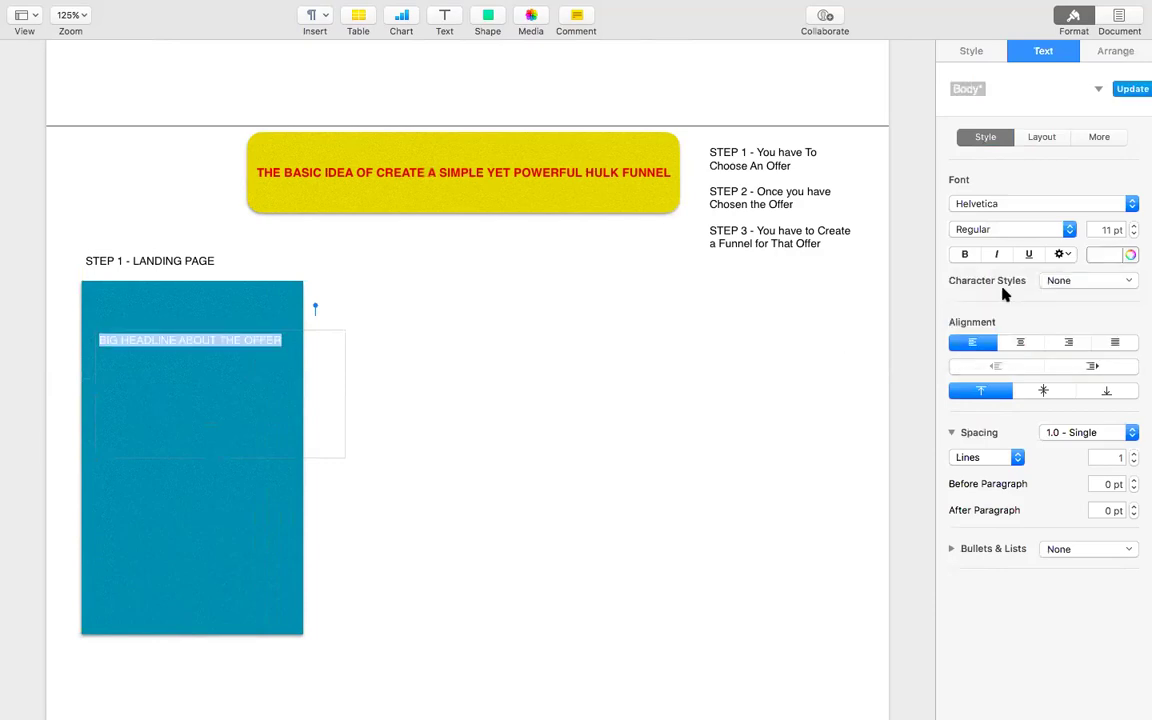
click(1133, 226)
click(1133, 226)
click(1133, 226)
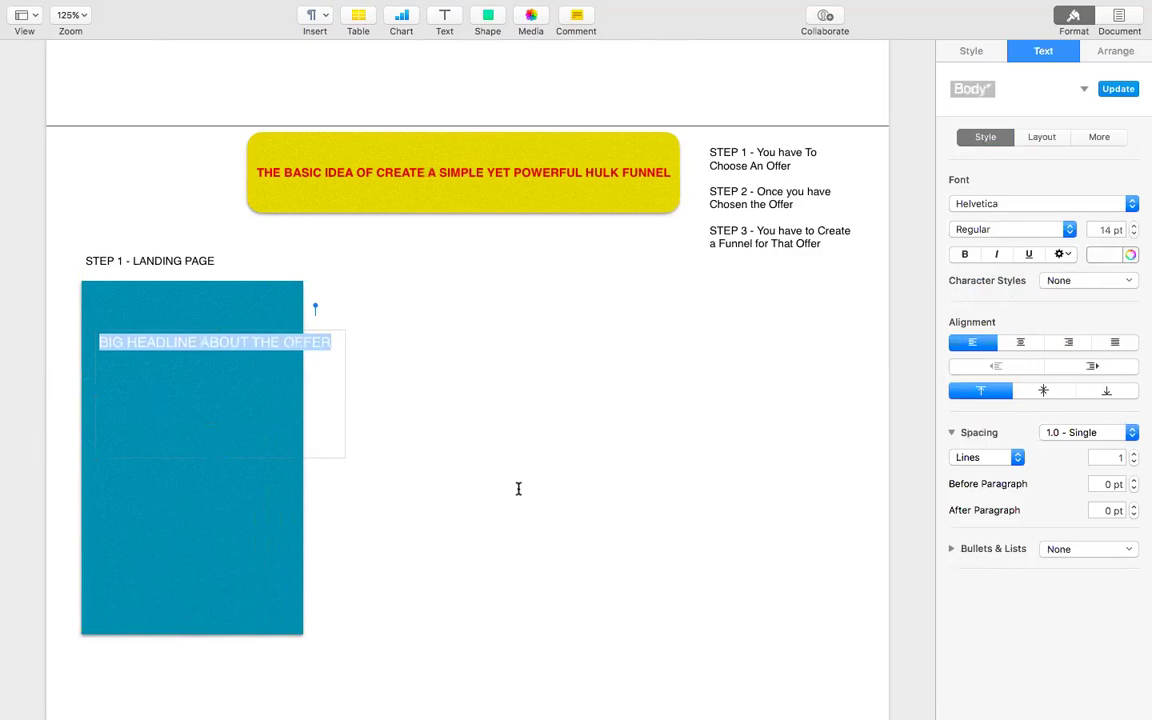
Move the headline text box to the upper-left of the blue rectangle and narrow it so it fits inside.
click(257, 419)
drag(249, 414, 239, 380)
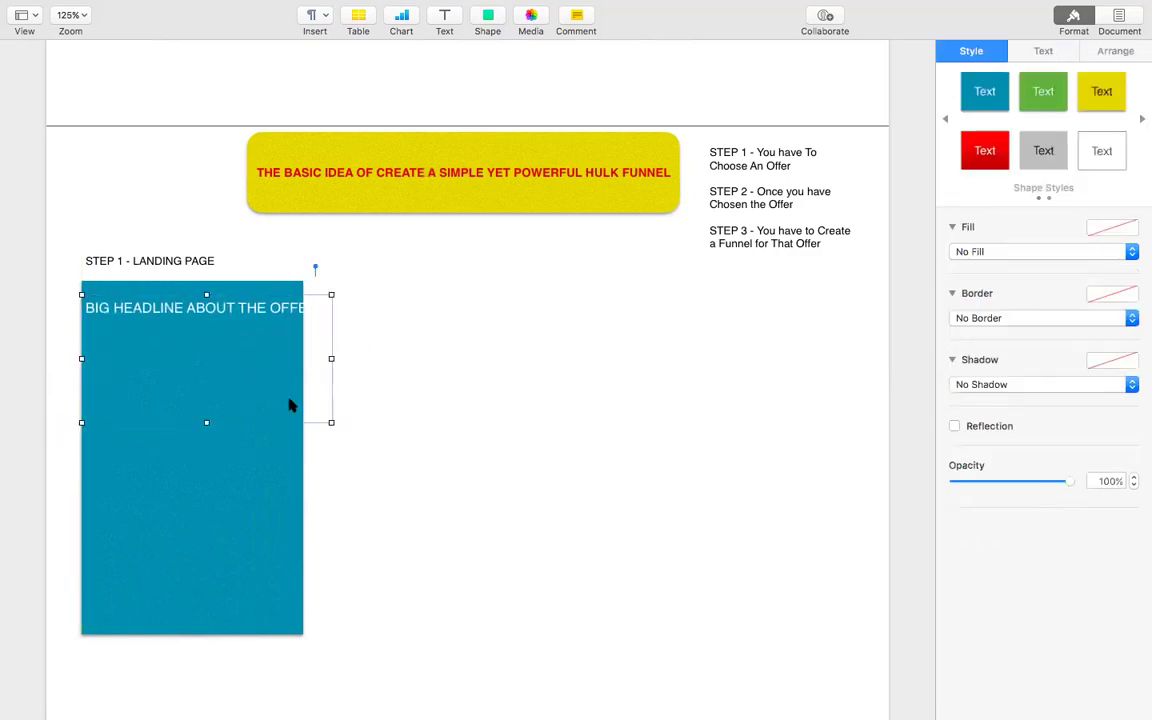
drag(331, 422, 255, 441)
Add a numbered item under the headline reading "3 - 4 BENEFITS OF THE OFFER".
double_click(181, 326)
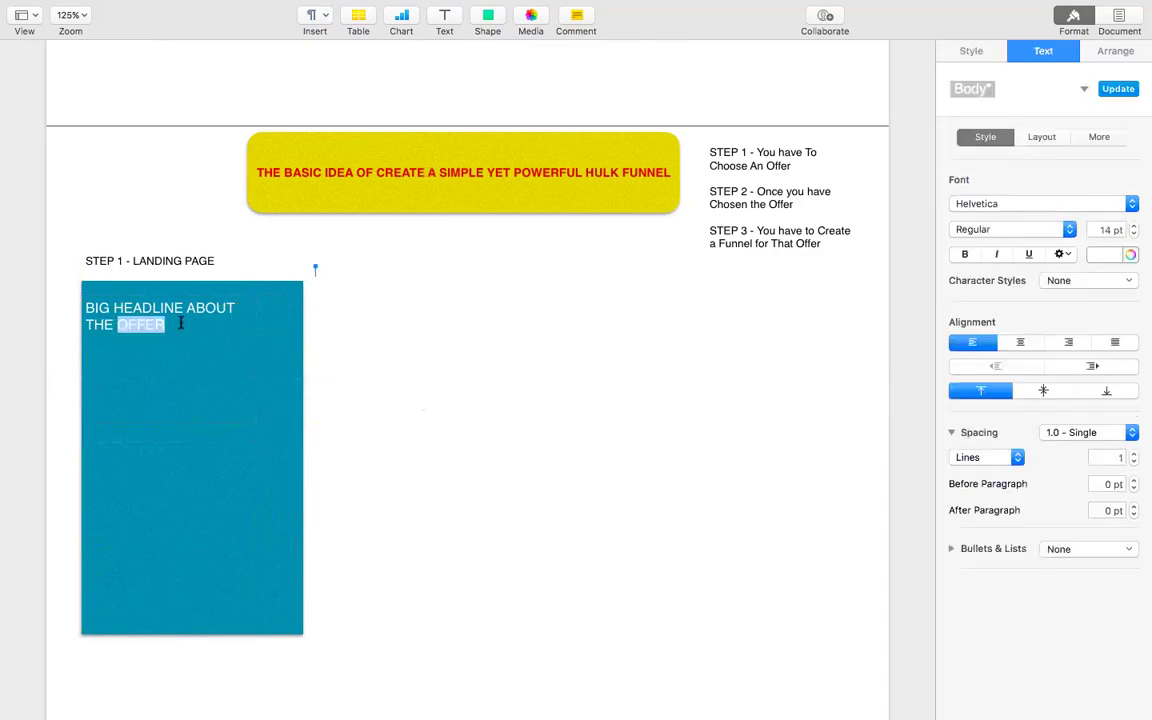
click(181, 323)
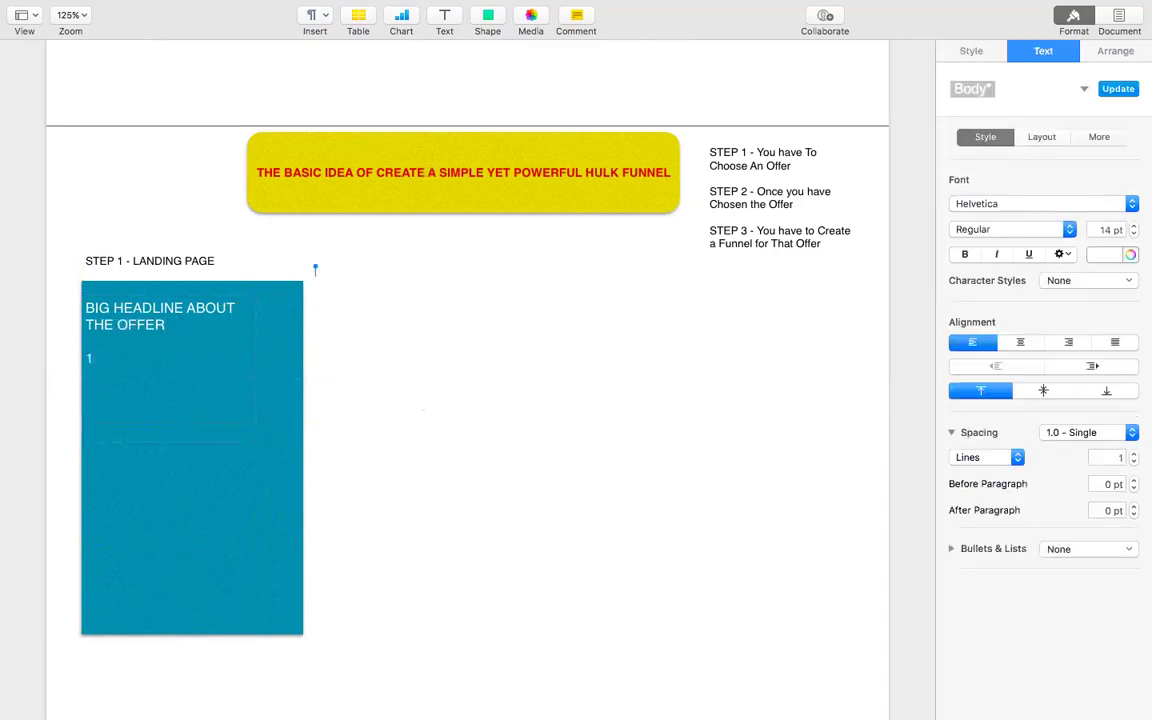
text(BENEFITS OF THE O)
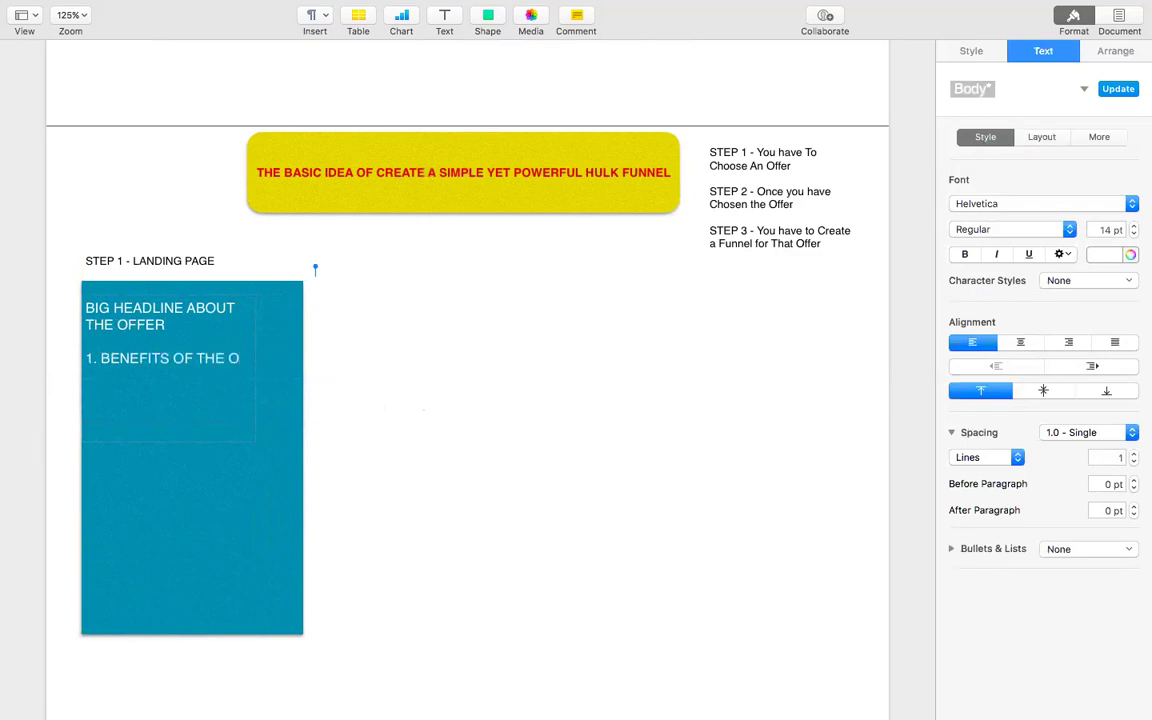
text(FFER)
key(Return)
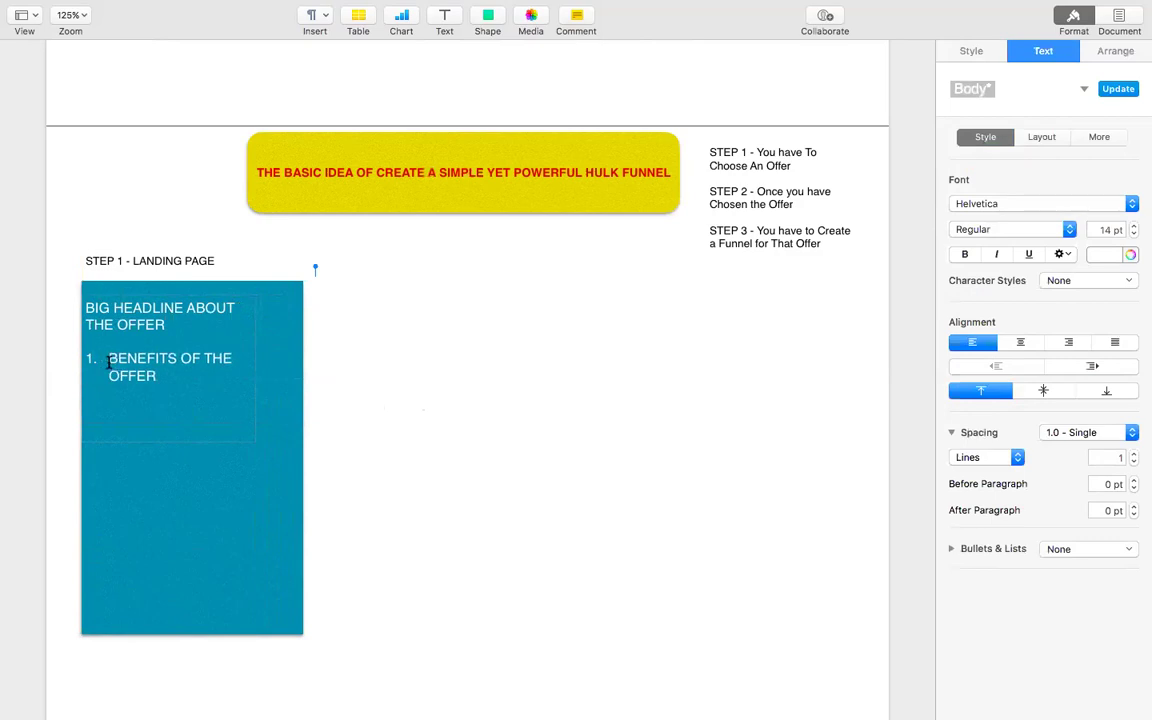
text(3 - 4)
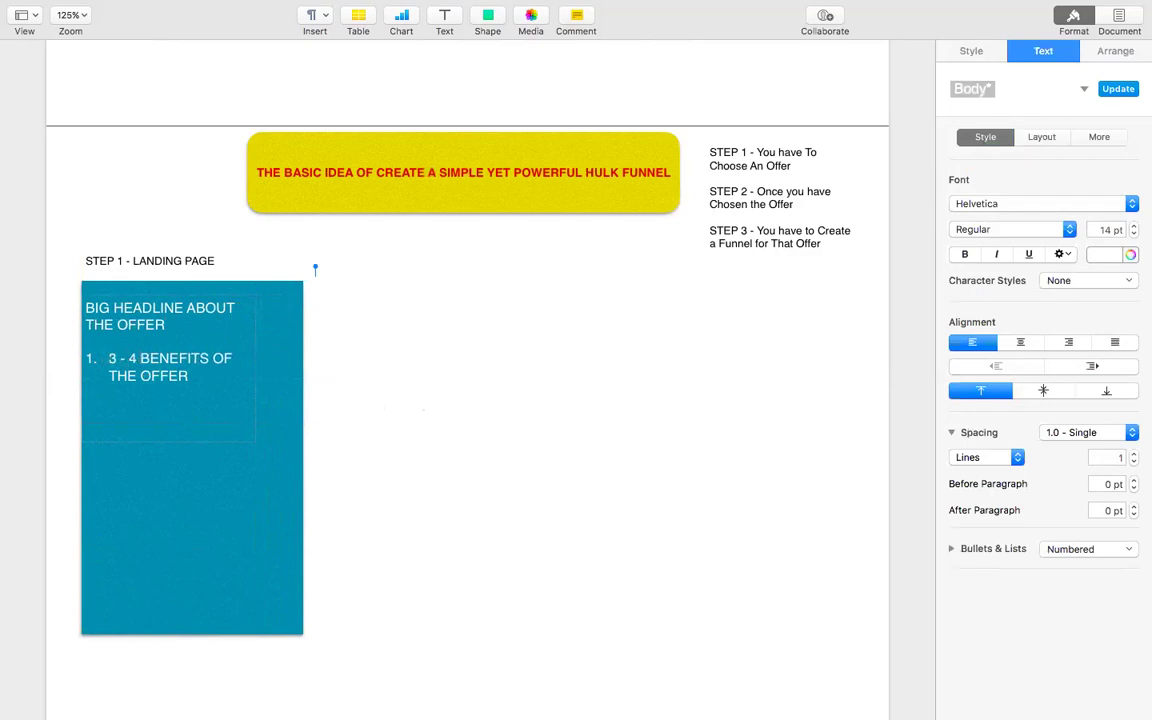
Add the numbered items "VIDEO", "NICE IMAGE" and "OPTIN FORM" to the landing page list.
key(Return)
key(Return)
click(198, 386)
key(Return)
text(VID)
key(BackSpace)
key(BackSpace)
key(BackSpace)
text(NICE IMAGE)
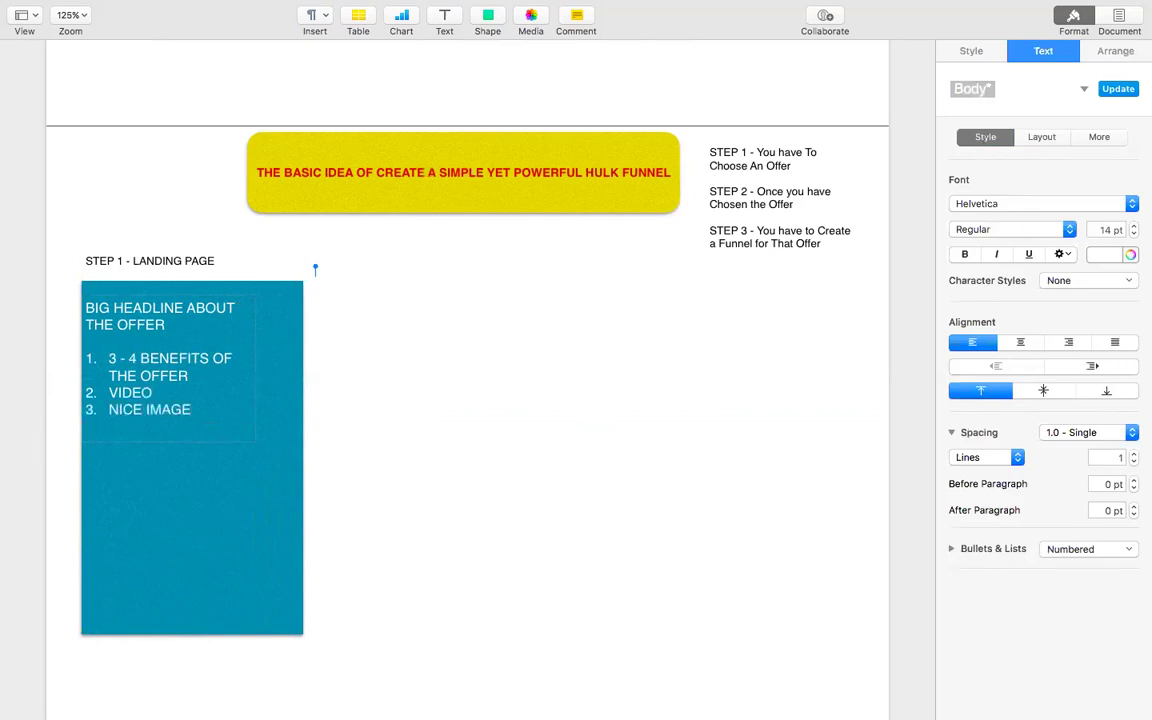
key(Return)
text(OPTIN FORM)
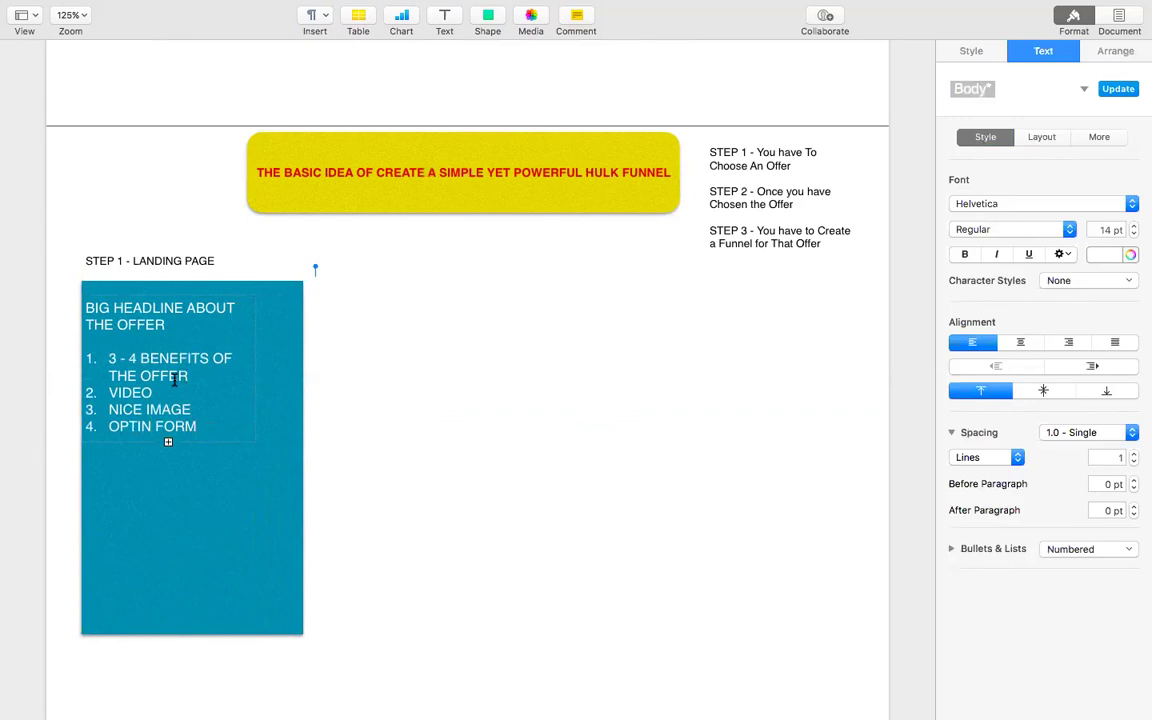
Extend the landing page text box downward to leave room below the numbered list.
click(430, 517)
click(212, 420)
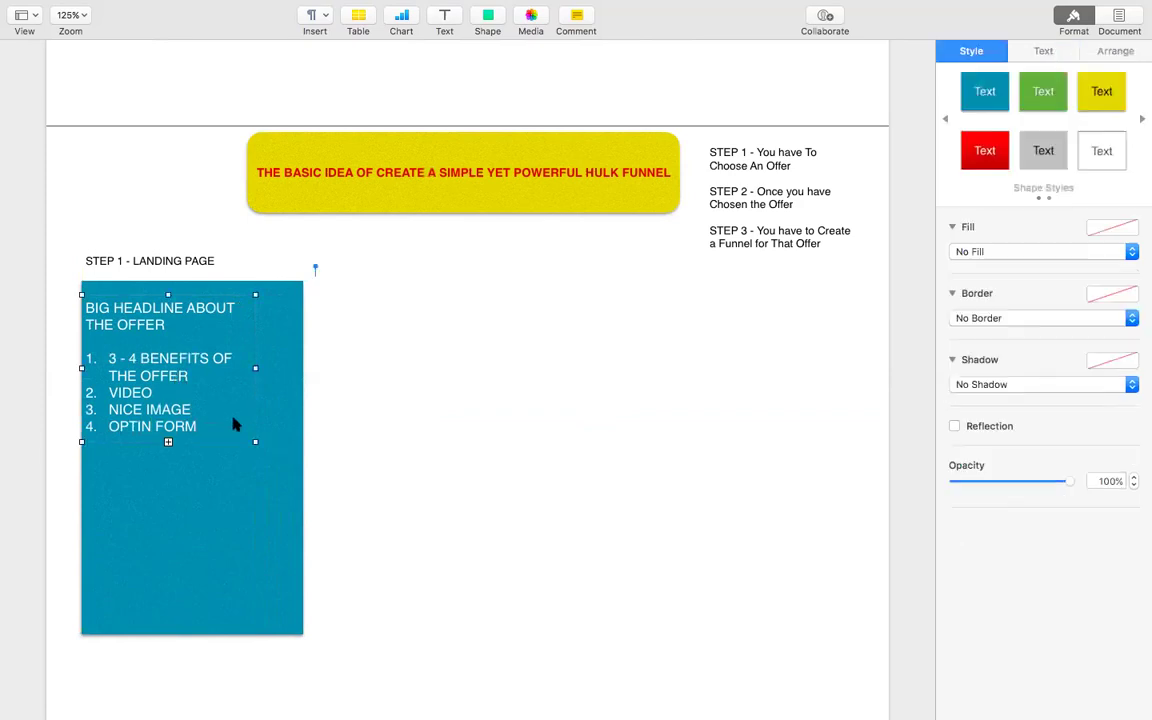
drag(254, 442, 252, 476)
click(386, 389)
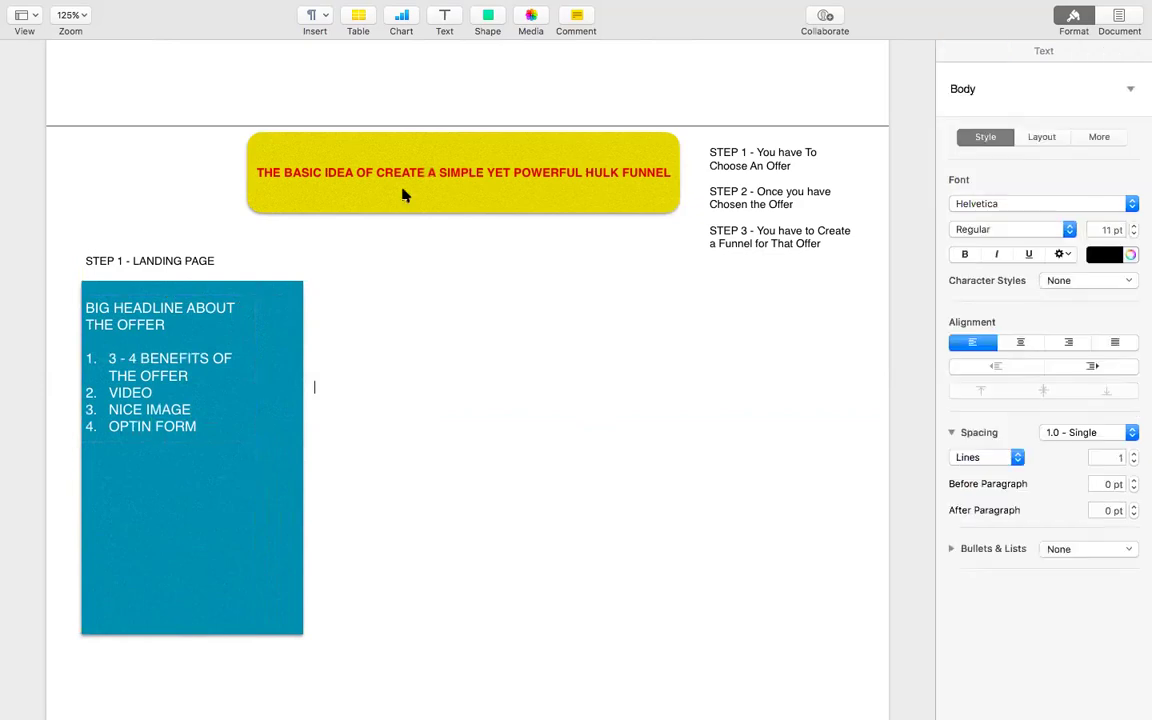
click(488, 18)
click(439, 126)
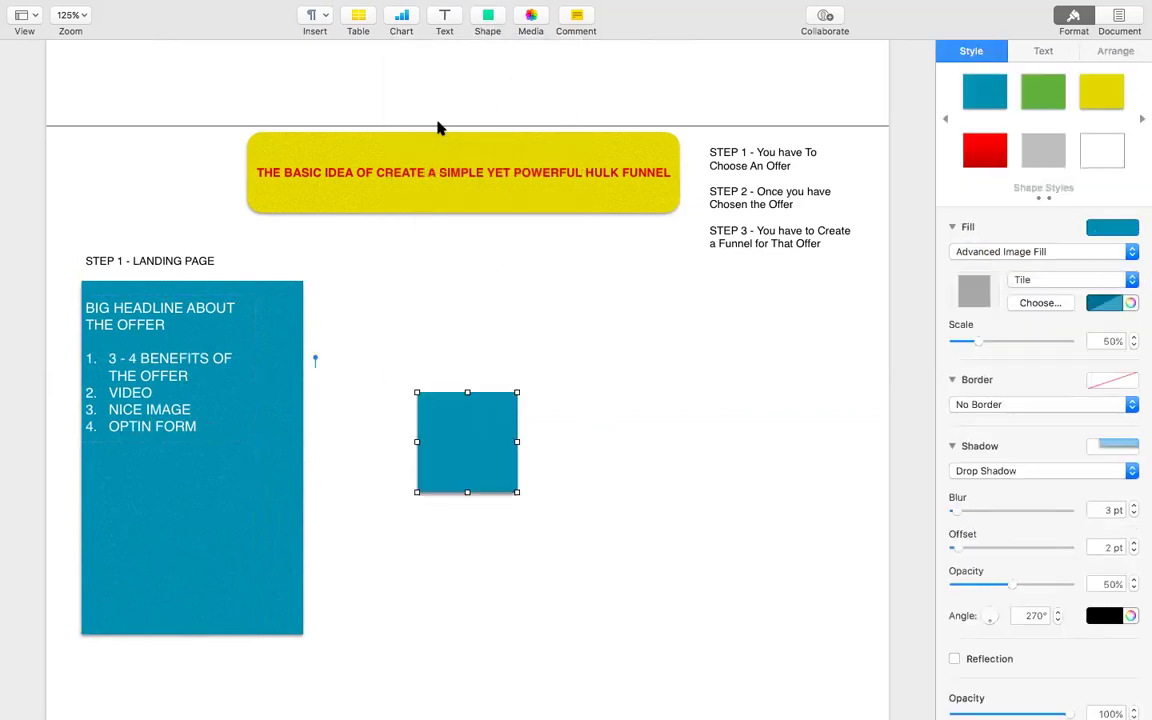
drag(478, 446, 673, 340)
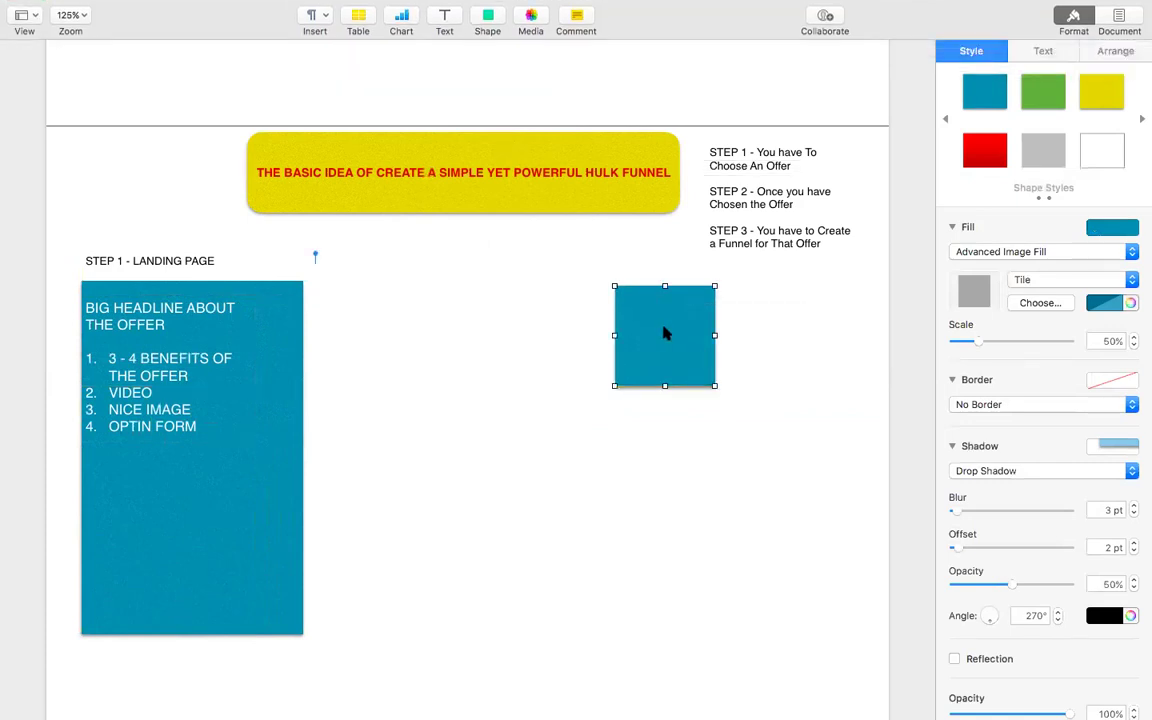
key(Delete)
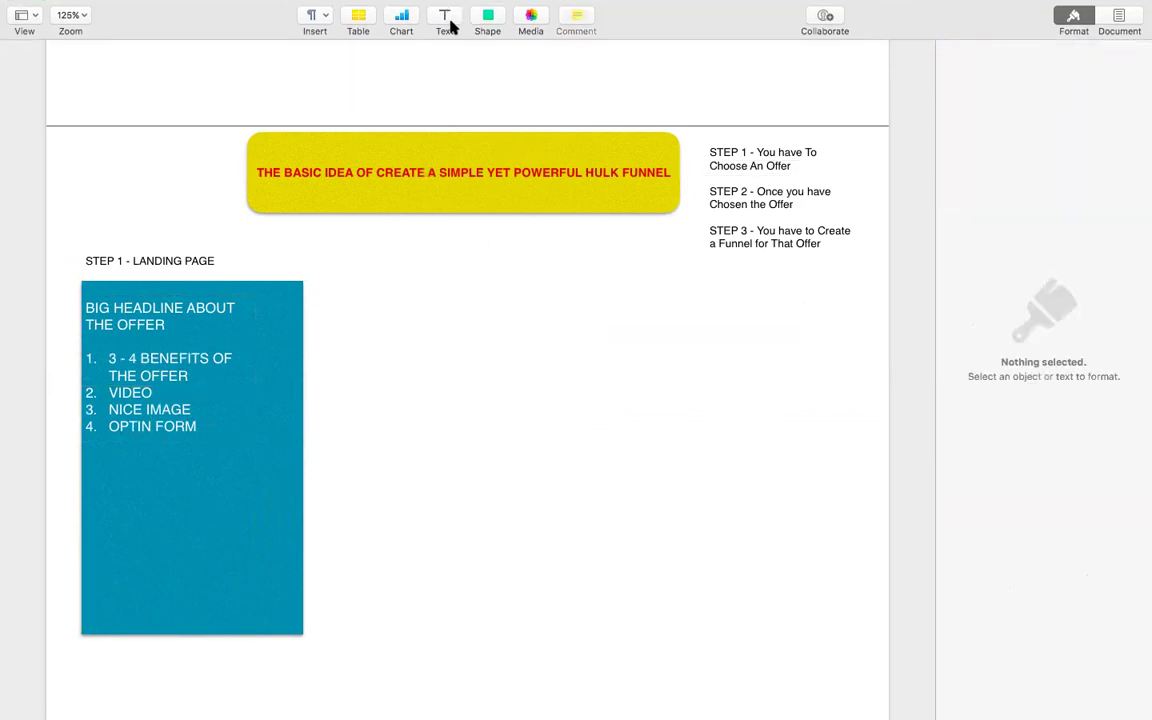
Add a rounded rectangle on the right side of the page, sized to match the landing page rectangle's height.
click(487, 18)
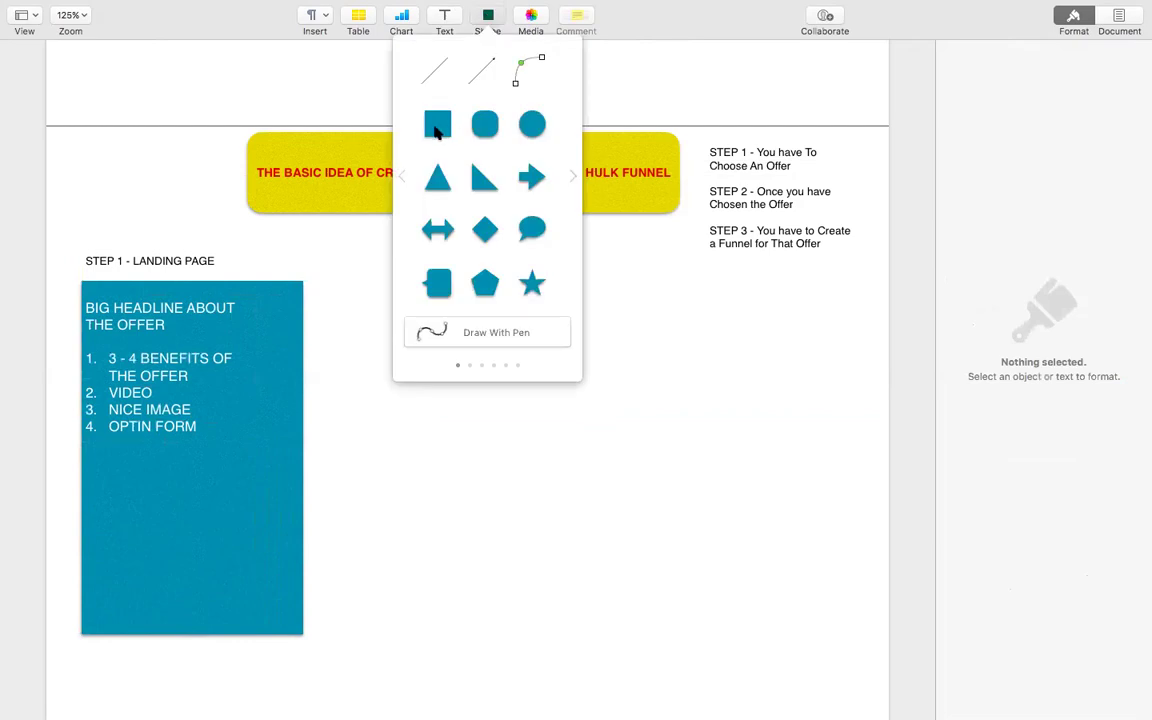
click(484, 124)
drag(491, 382, 831, 634)
Enter the title "THANK YOU PAGE" inside the rounded rectangle.
double_click(672, 390)
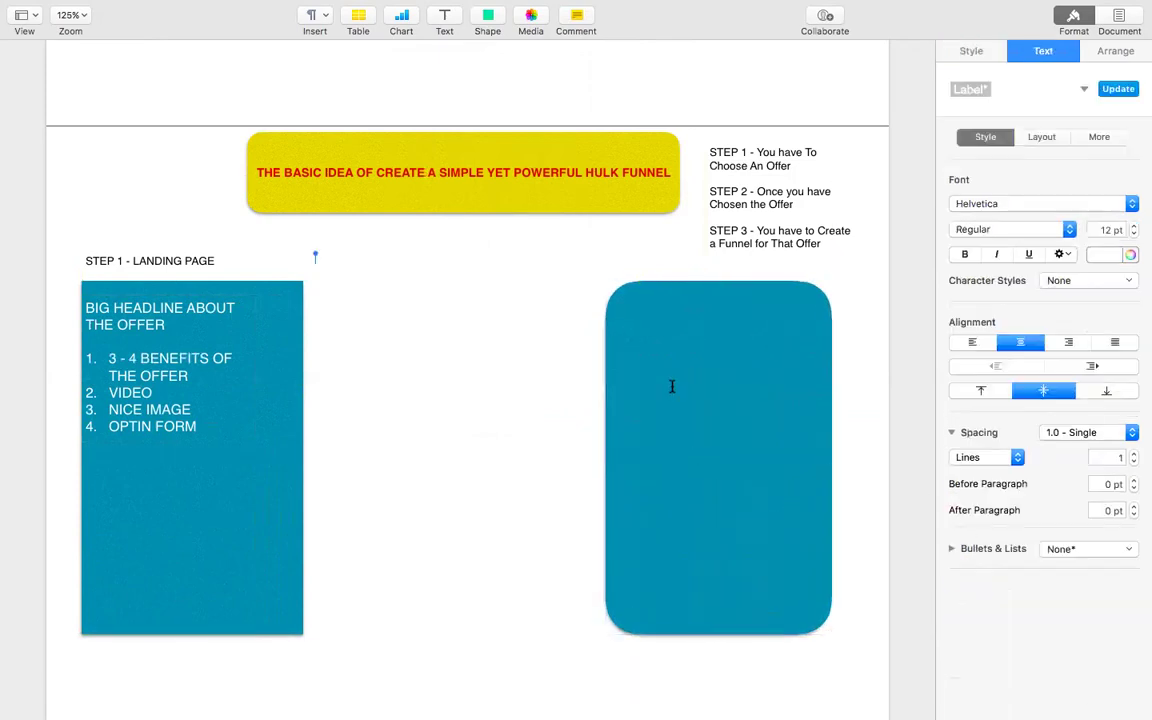
text(THANKS YOU)
key(BackSpace)
key(BackSpace)
key(BackSpace)
key(BackSpace)
key(BackSpace)
text(YOU PAGE)
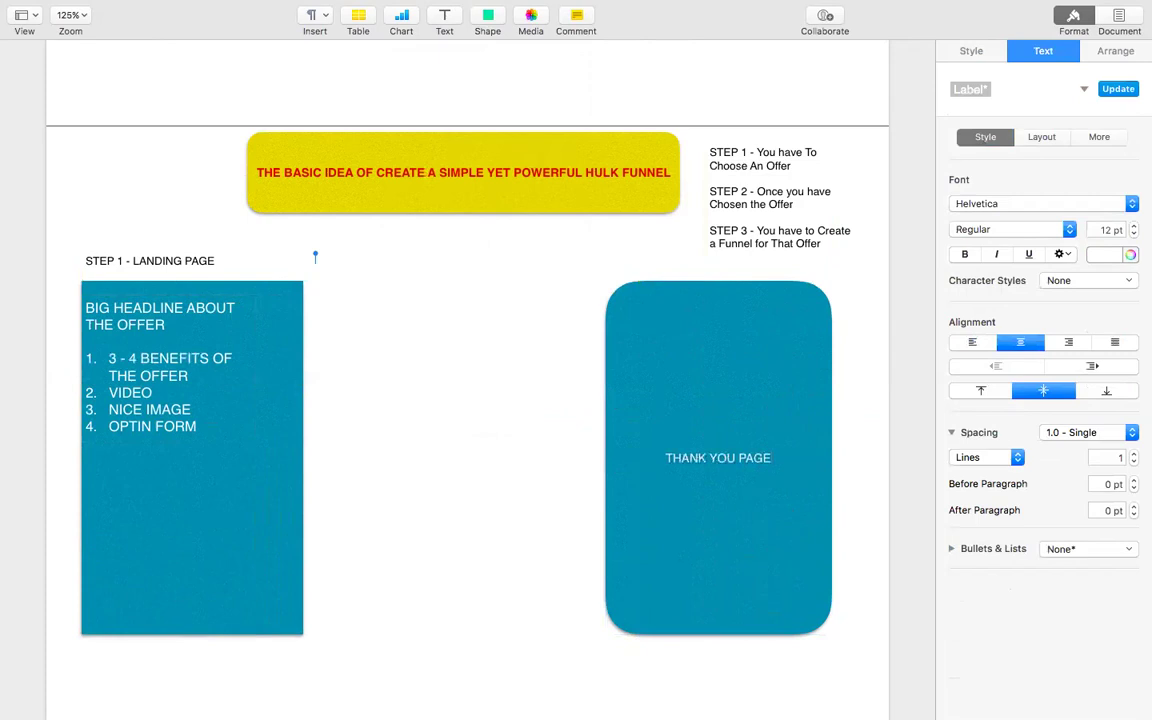
Below the thank you title, add "This Thank You page Must be Connect to your Optin Form via your Landing Page X -".
key(Return)
key(Return)
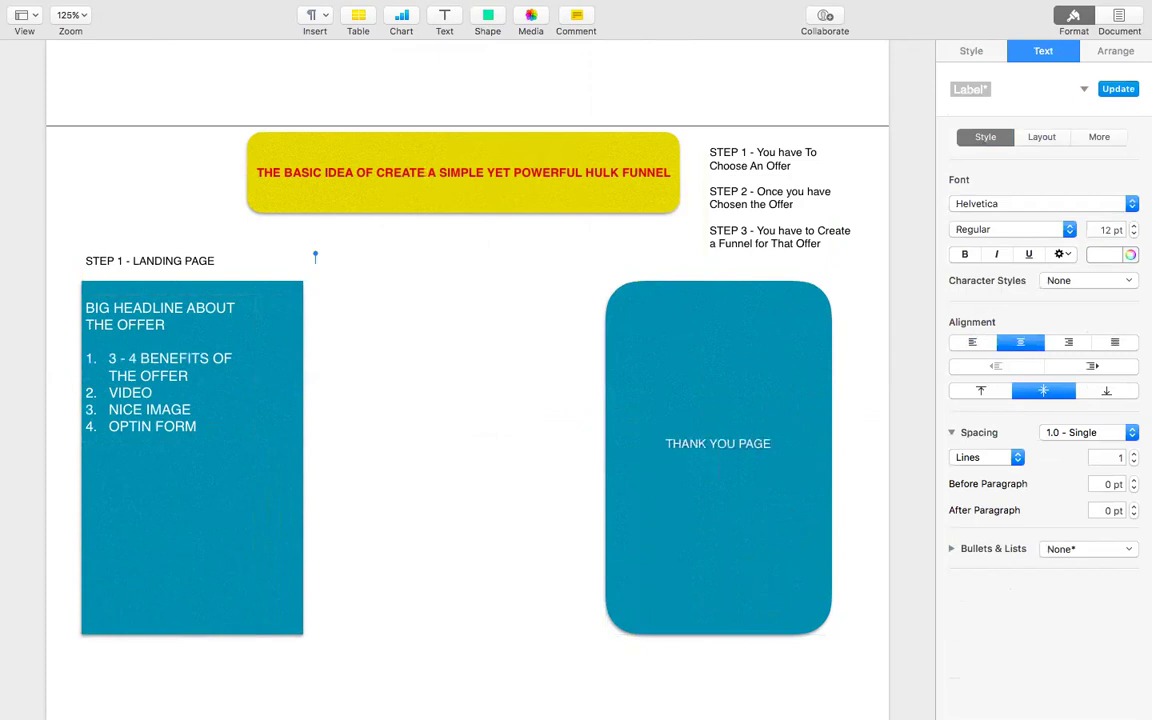
text(This Thank You page Must b)
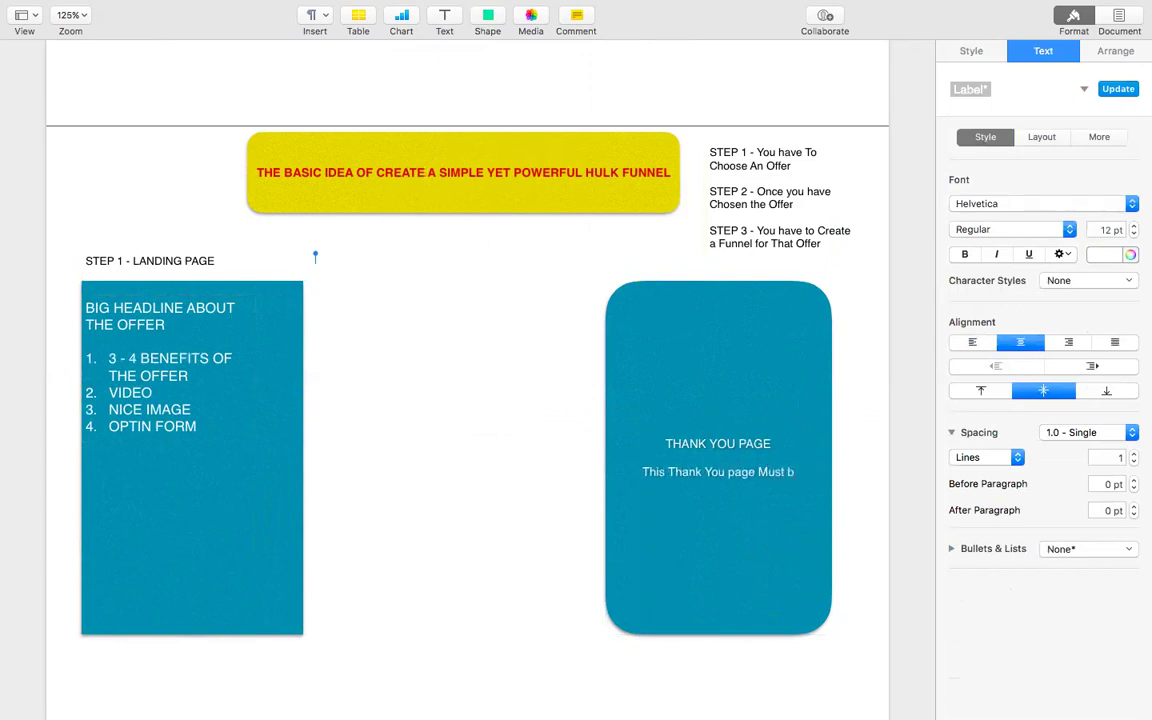
text(e Conent)
key(BackSpace)
key(BackSpace)
key(BackSpace)
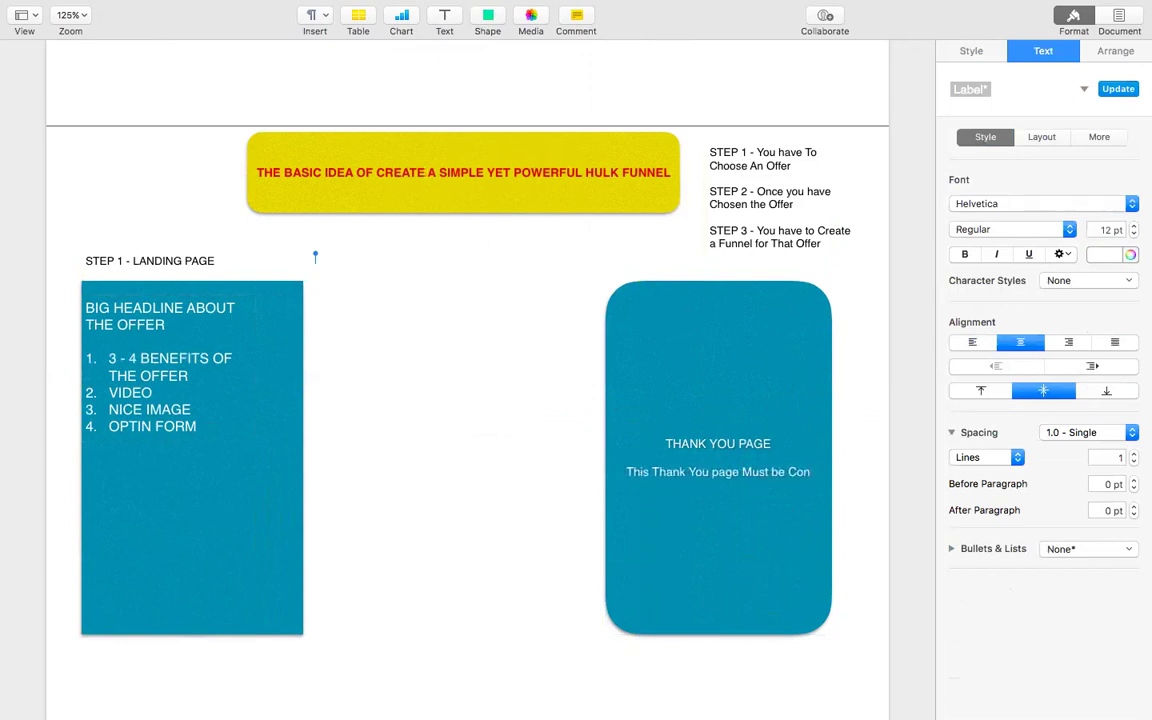
text(nect to)
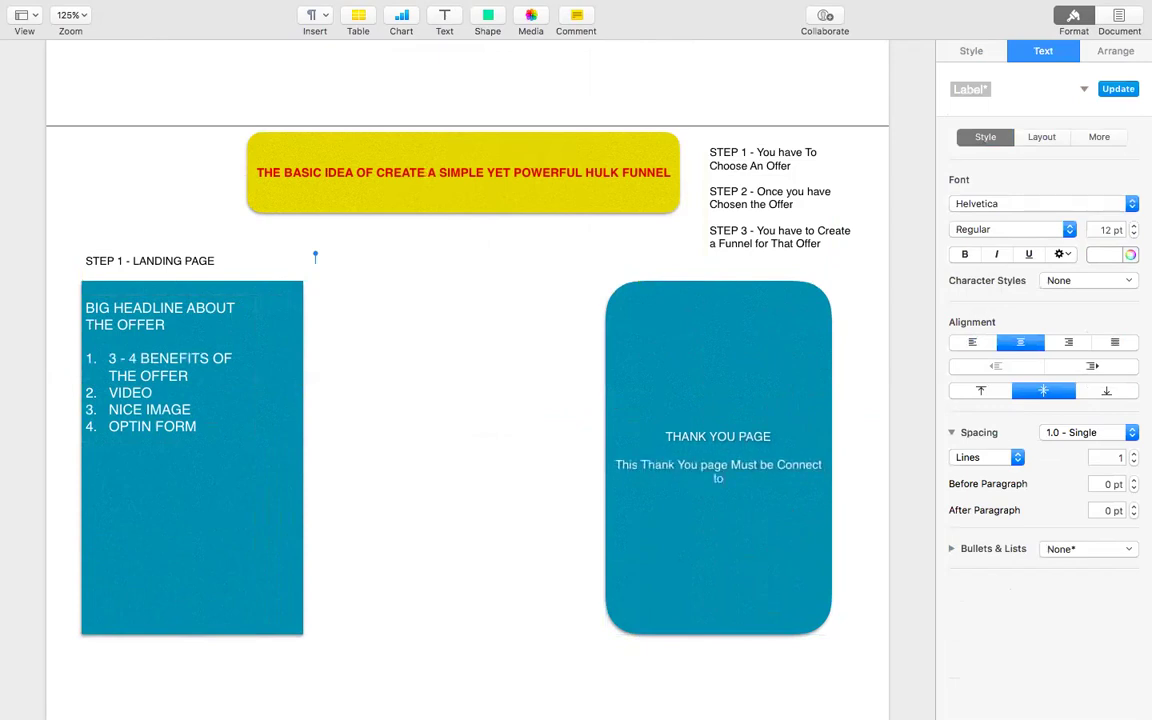
text( your Optin Form via your L)
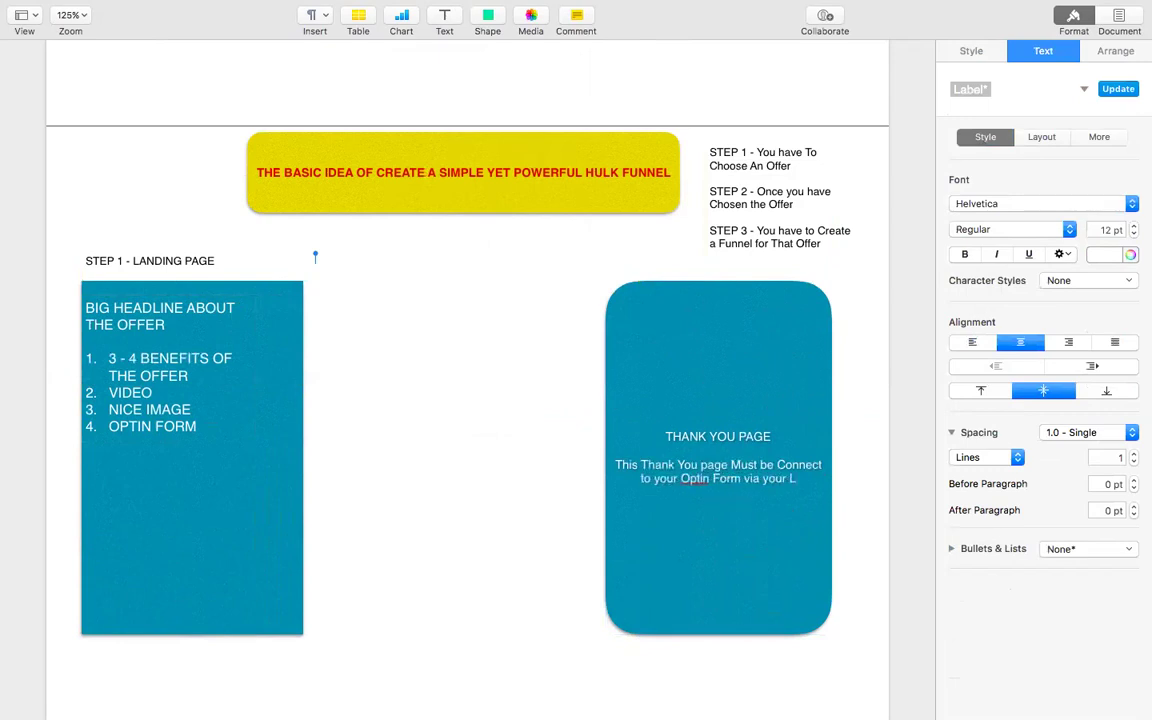
text(anding)
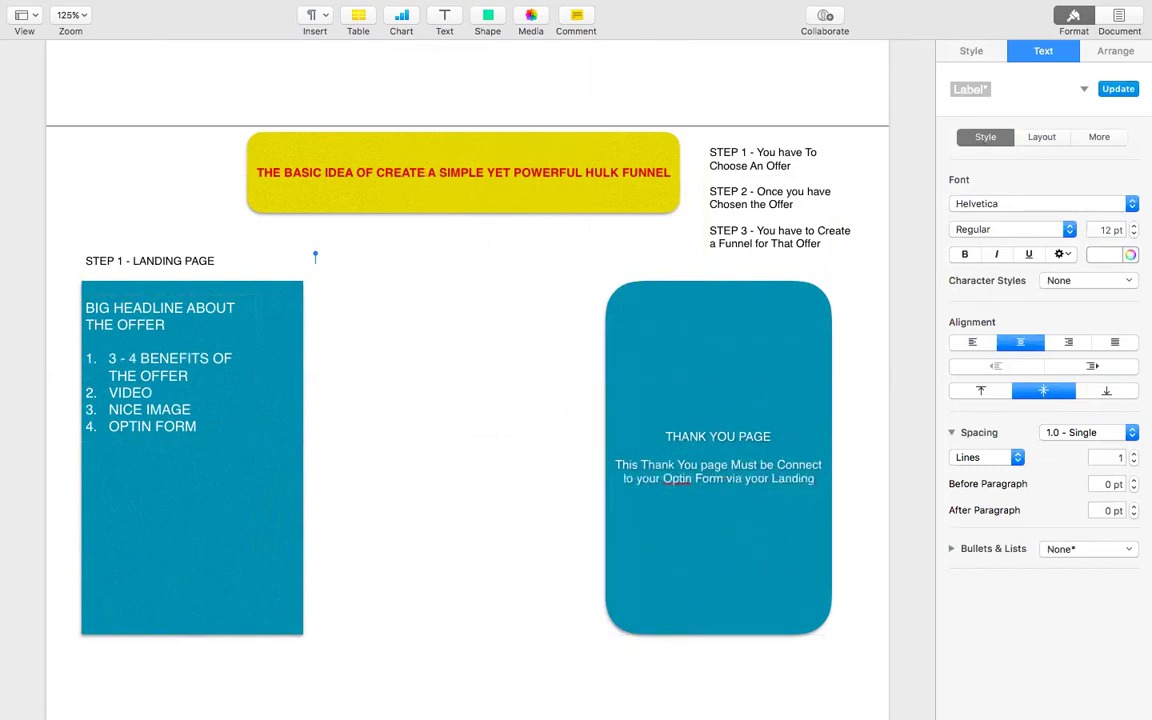
text( Page X -)
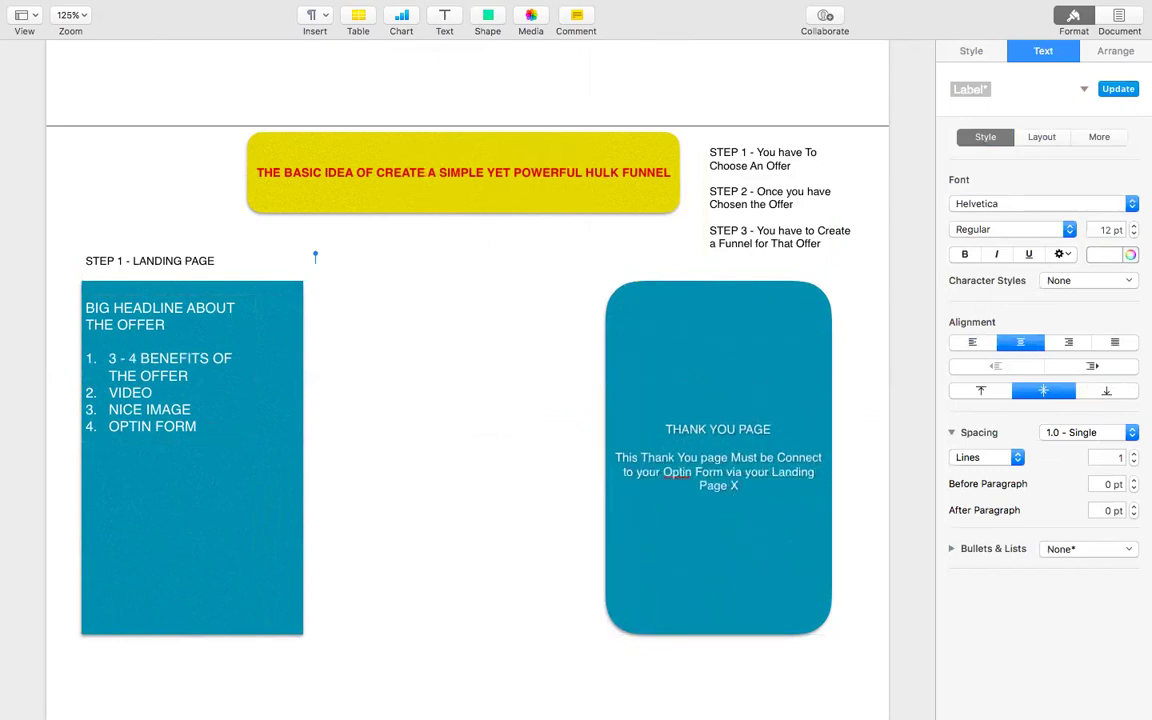
Add the line "LANDING PAGE X" beneath the numbered list on the landing page rectangle.
click(226, 428)
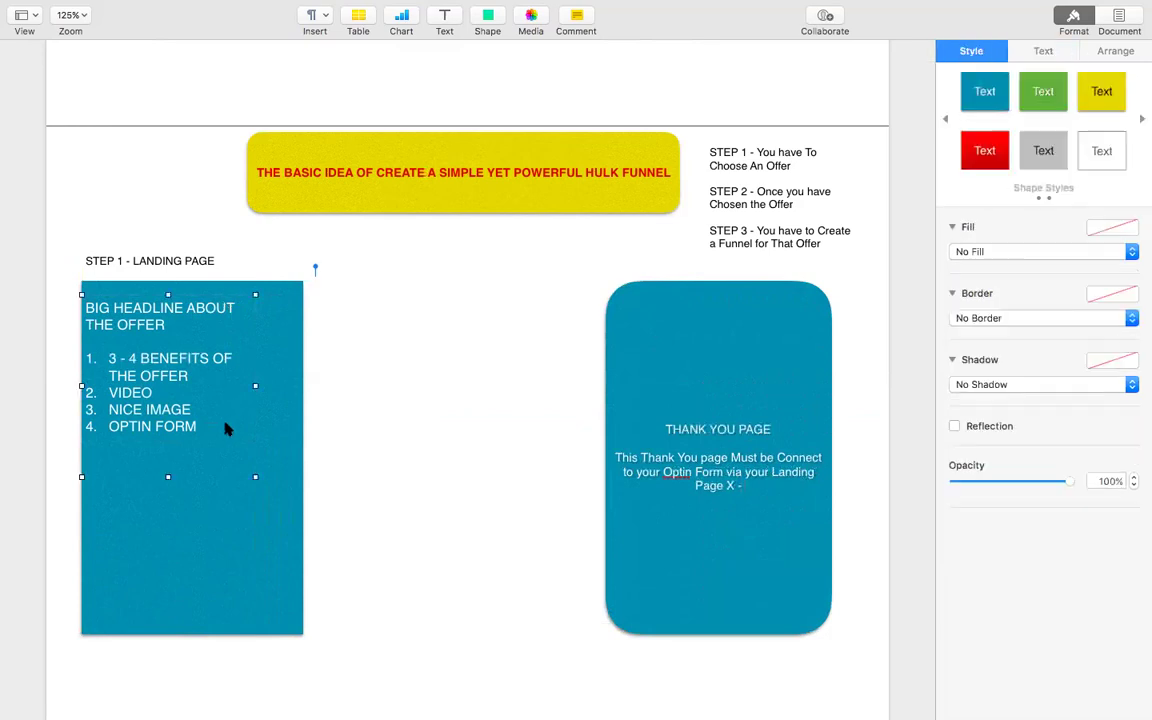
click(223, 426)
key(Return)
key(Return)
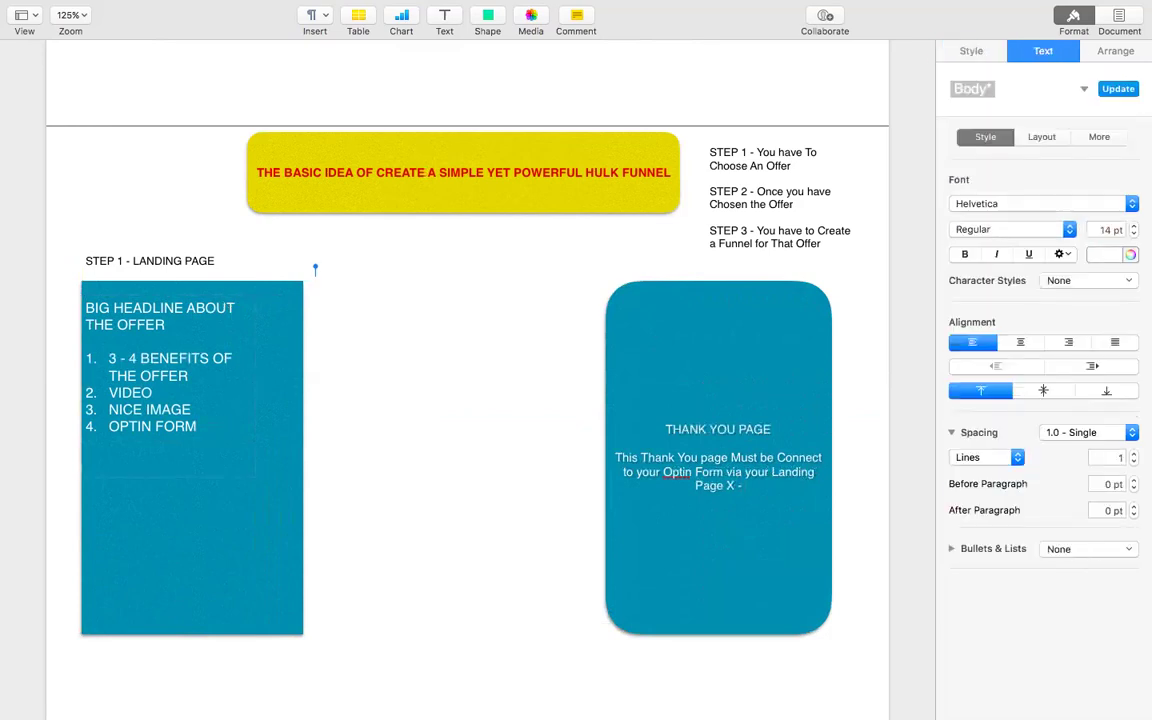
text(LANDING PAGE X)
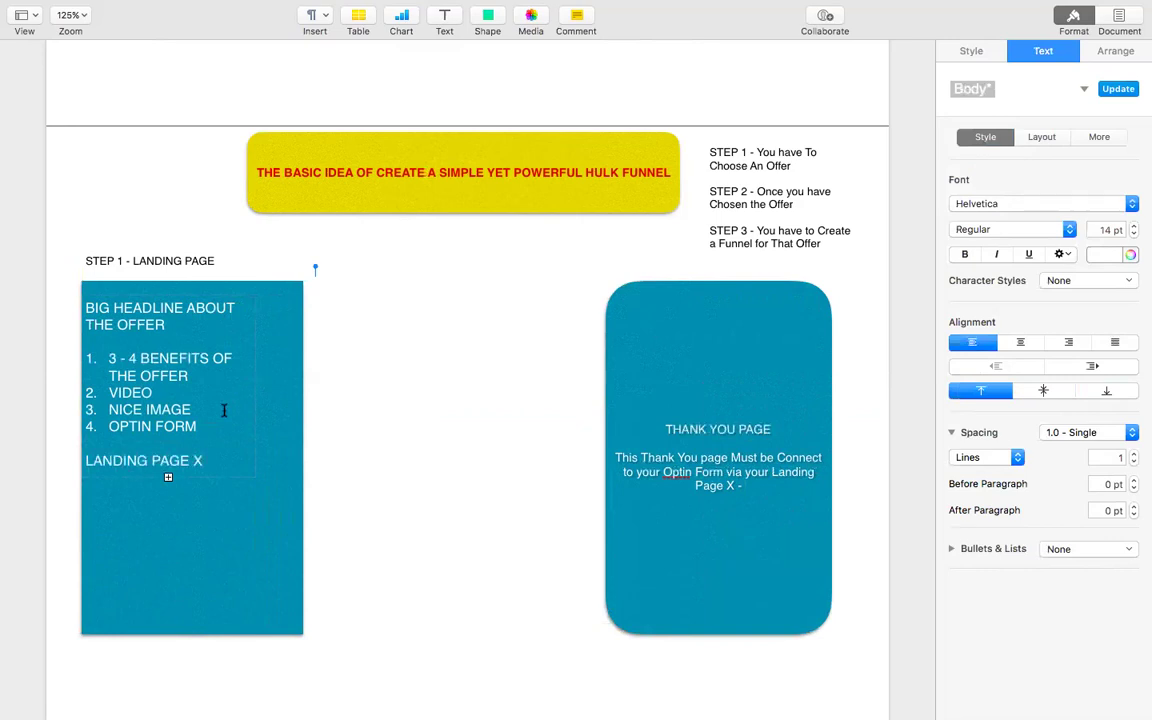
Insert blank lines after the thank you page description to shift the text toward the top of the shape.
click(729, 476)
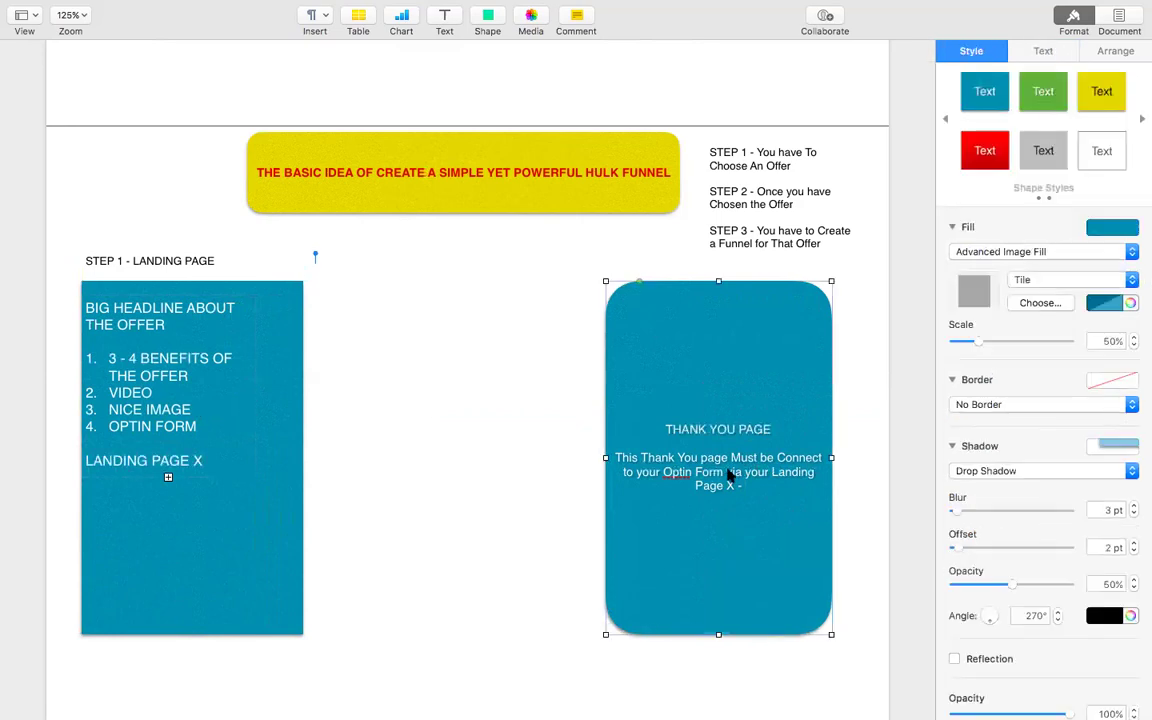
click(741, 472)
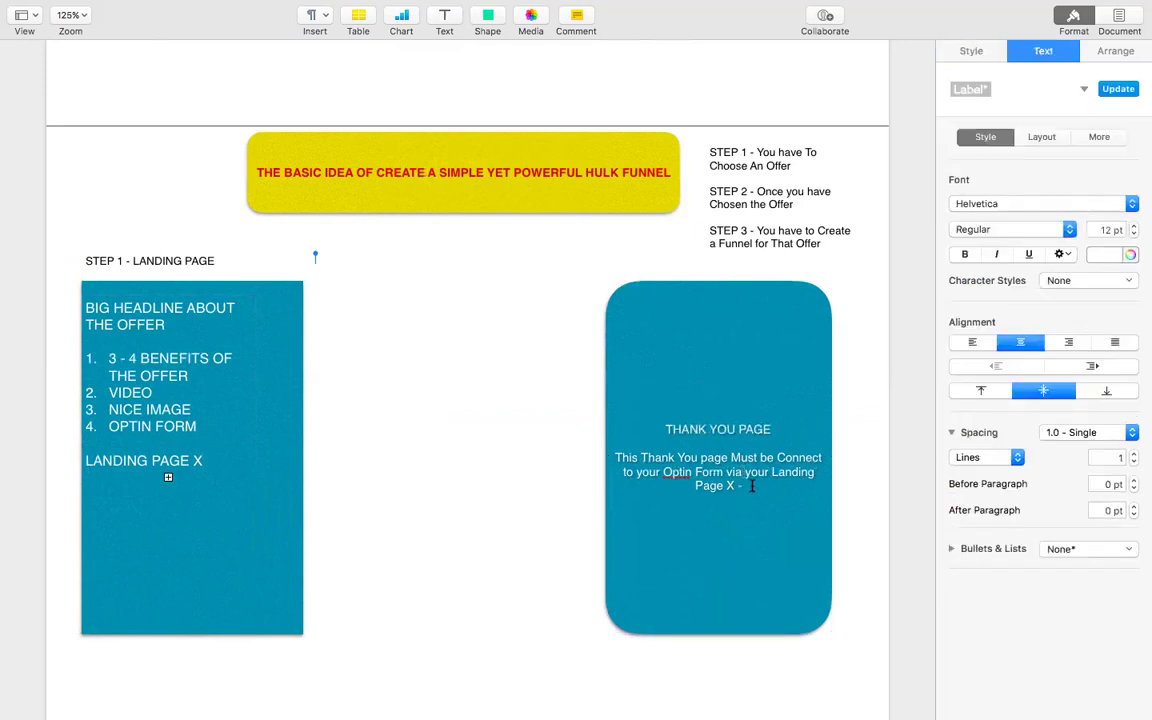
key(Return)
key(Return)
key(Return)
key(Return)
key(Return)
key(Return)
key(Return)
key(Return)
key(Return)
key(Return)
key(Return)
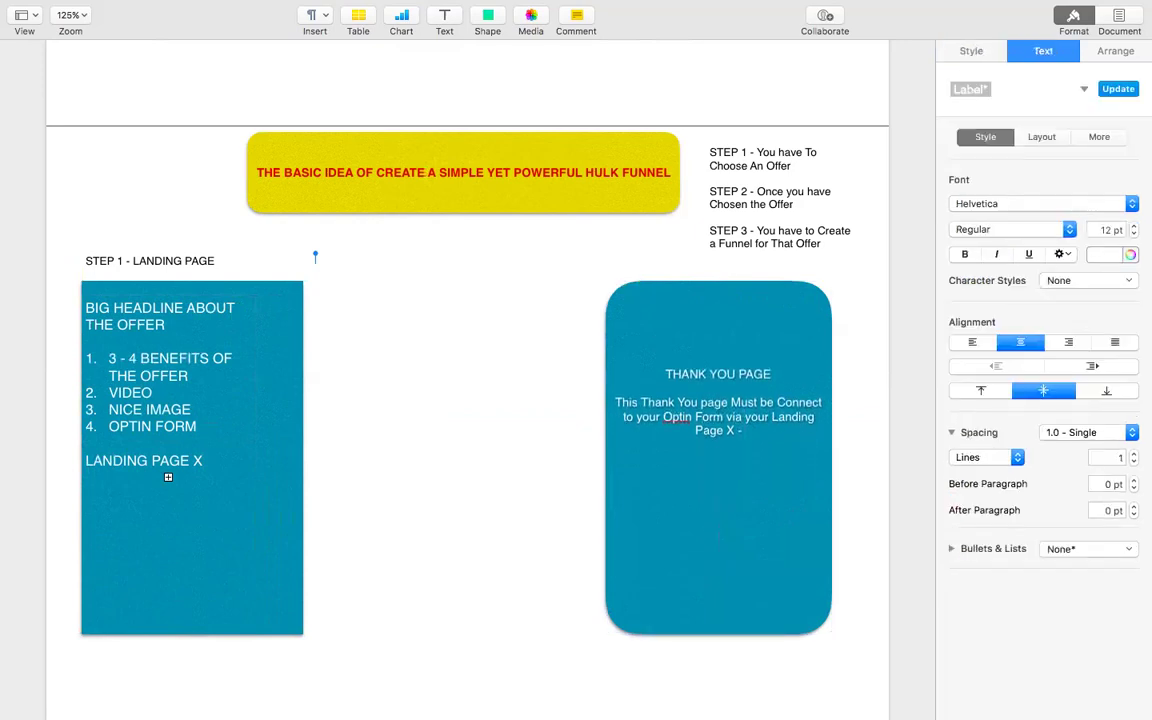
key(Return)
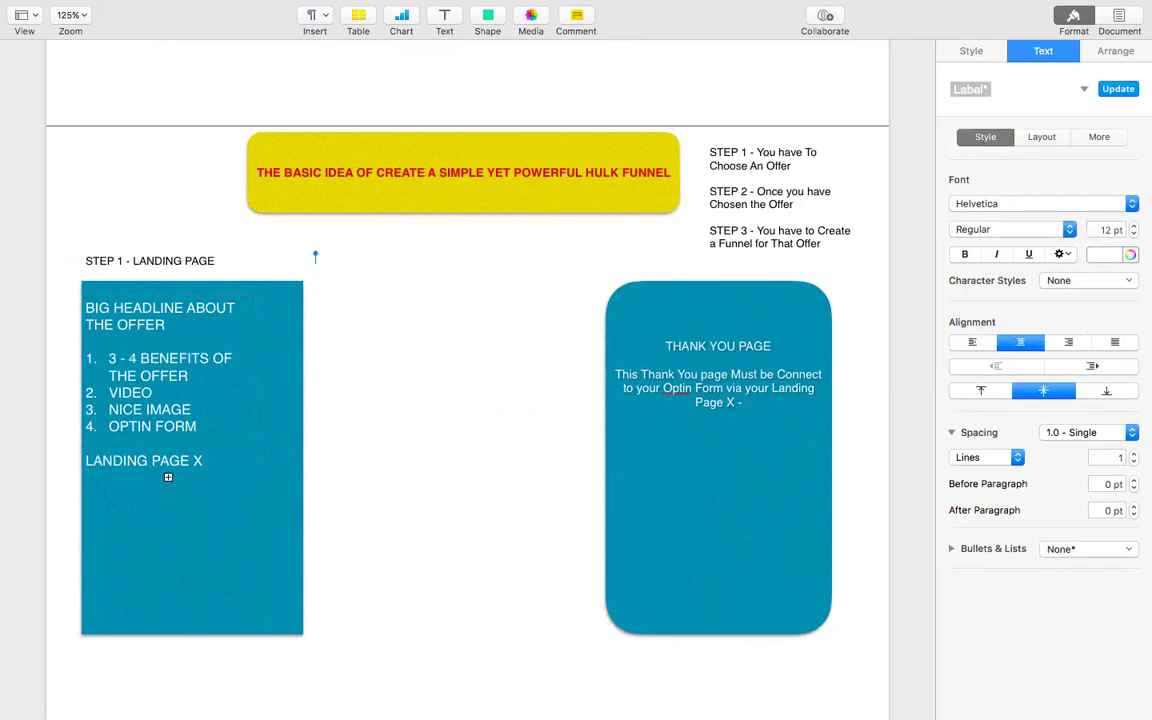
key(Return)
key(Return)
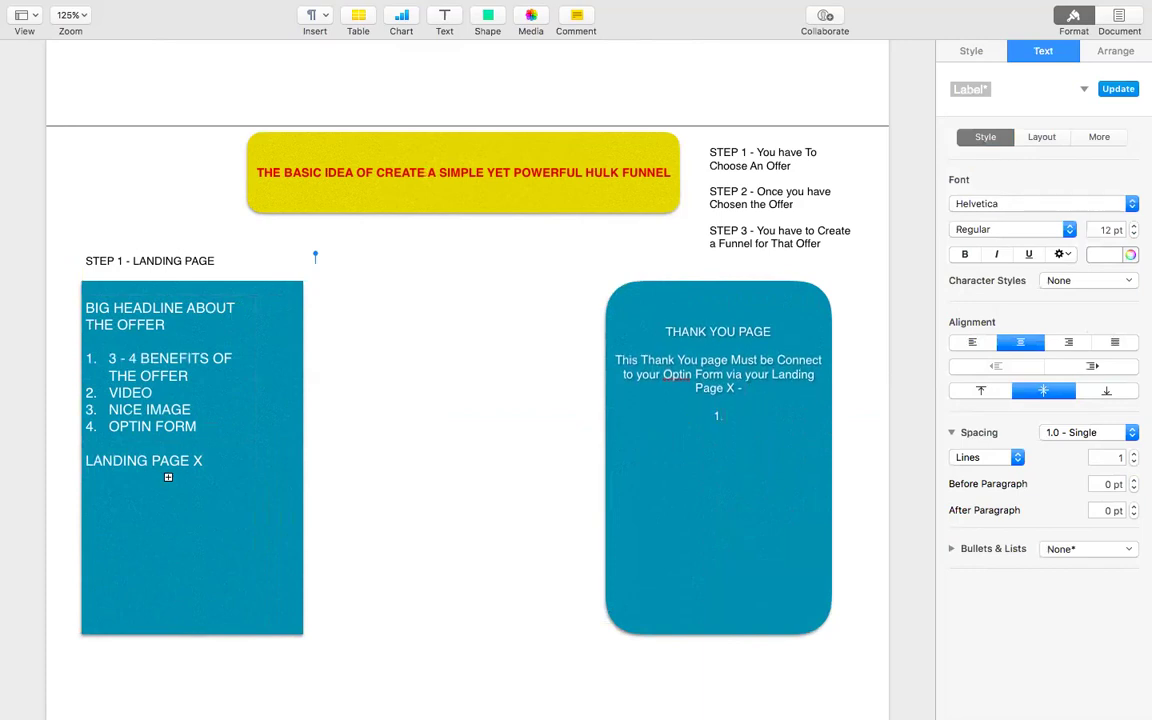
Add the line "Ingredients of your Thank You Page" beneath the thank you page description.
text(IN)
key(BackSpace)
key(BackSpace)
text(ing Page X -  Ingredients)
text( of your Tha)
text(nk You Page)
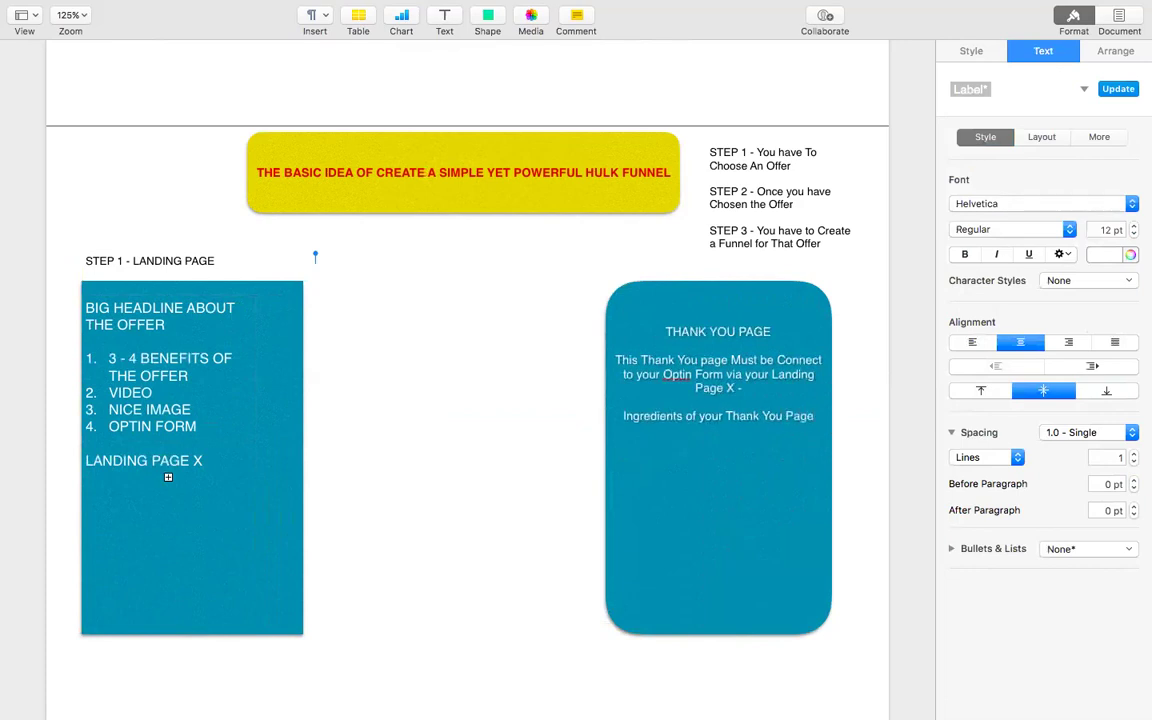
Add the line "You Can Put a CPA Offer on your Thank" beneath the ingredients line on the thank you page shape.
key(Return)
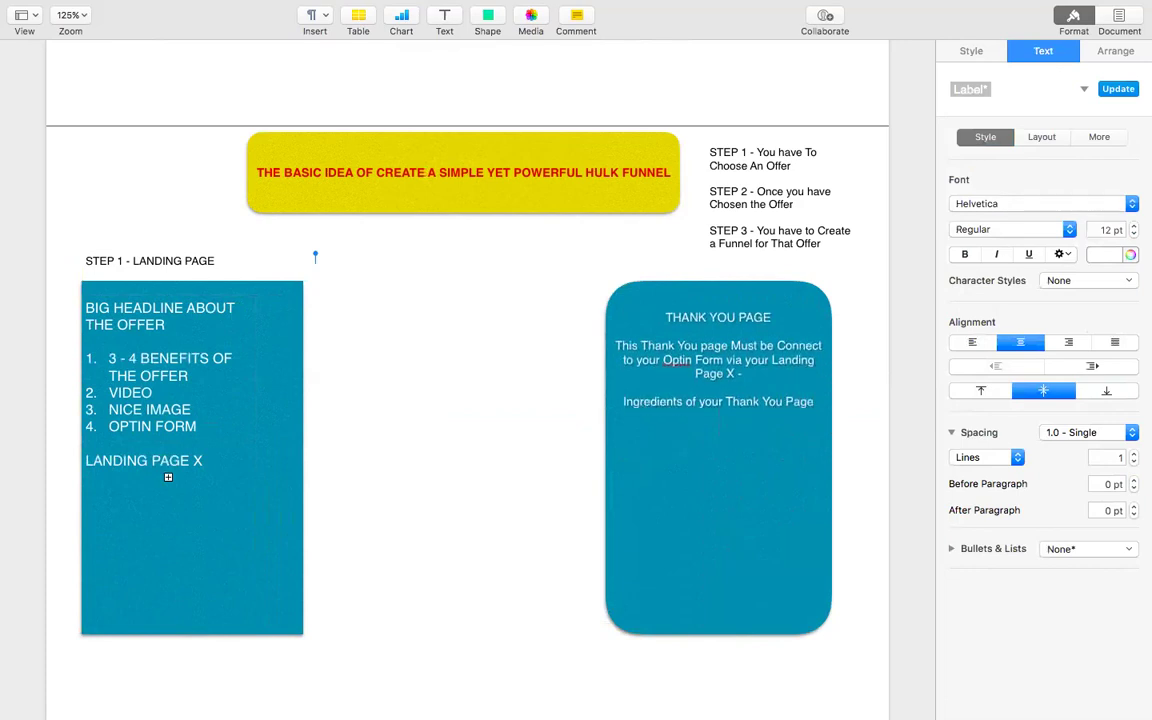
text(You Can Put a CPA Offer on y)
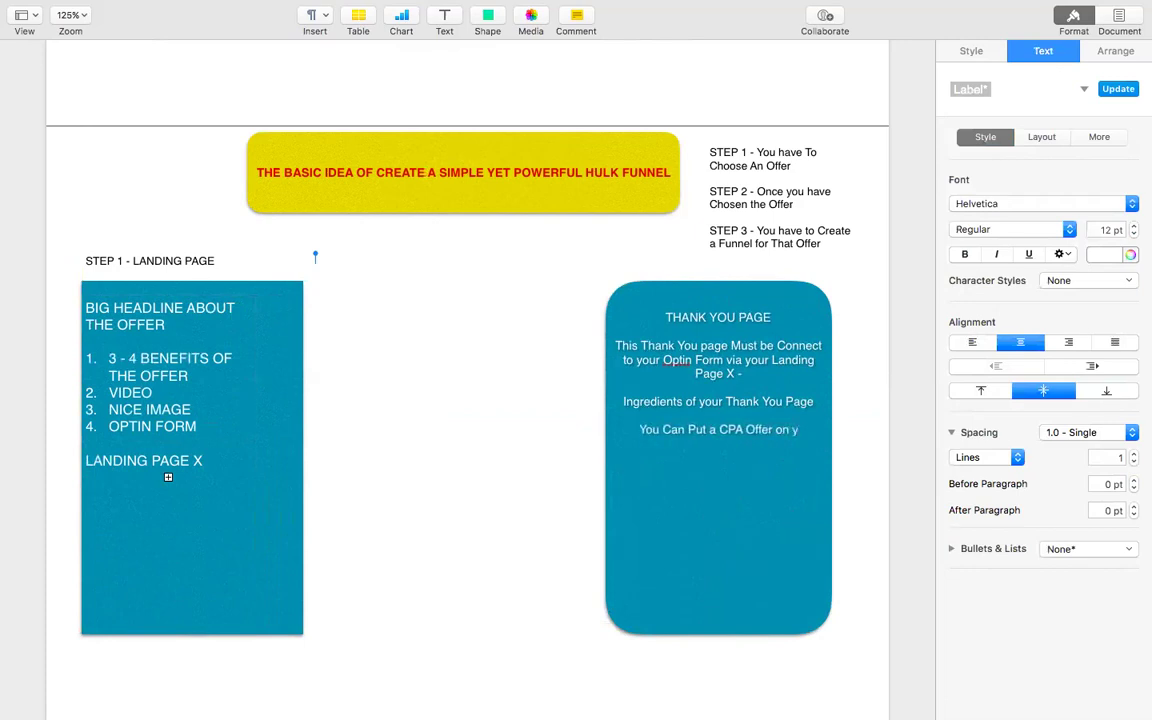
text(our Tha)
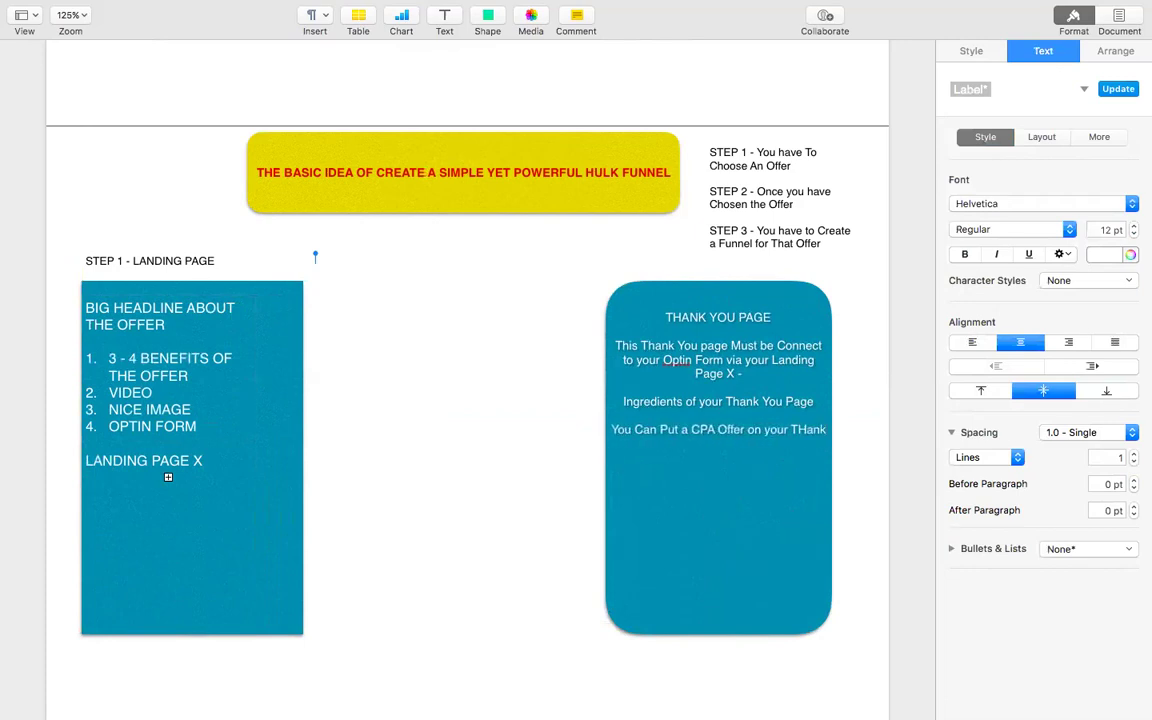
text(nkwith)
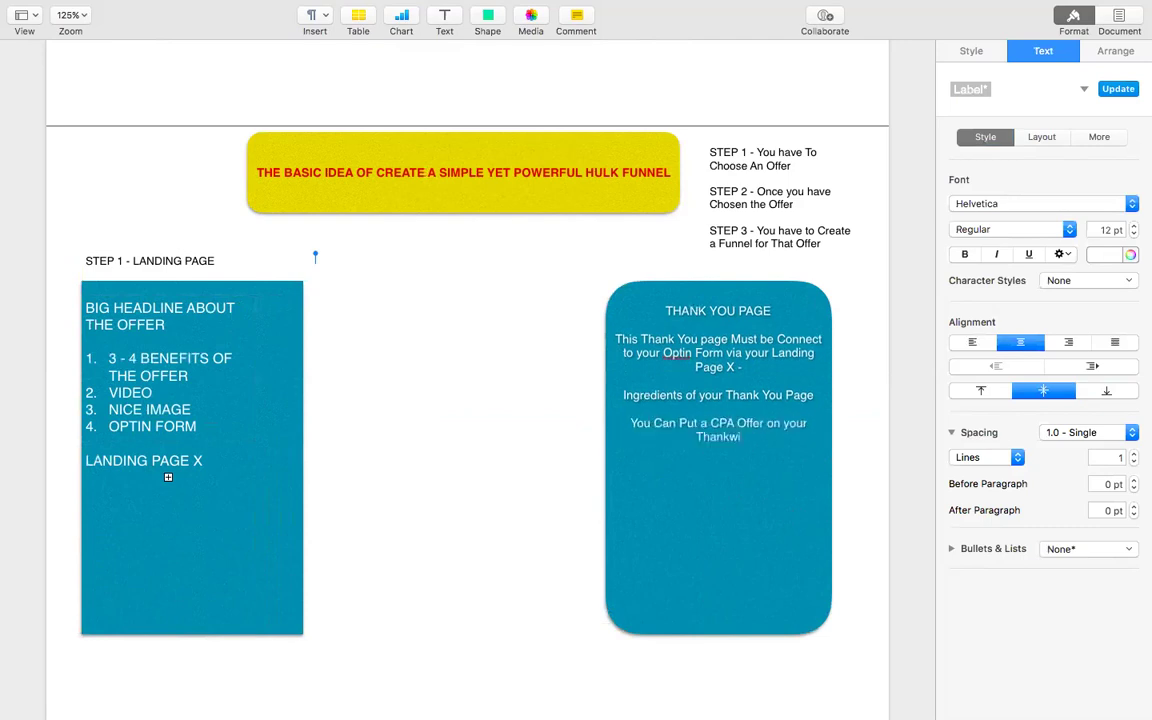
key(BackSpace)
key(BackSpace)
key(BackSpace)
key(BackSpace)
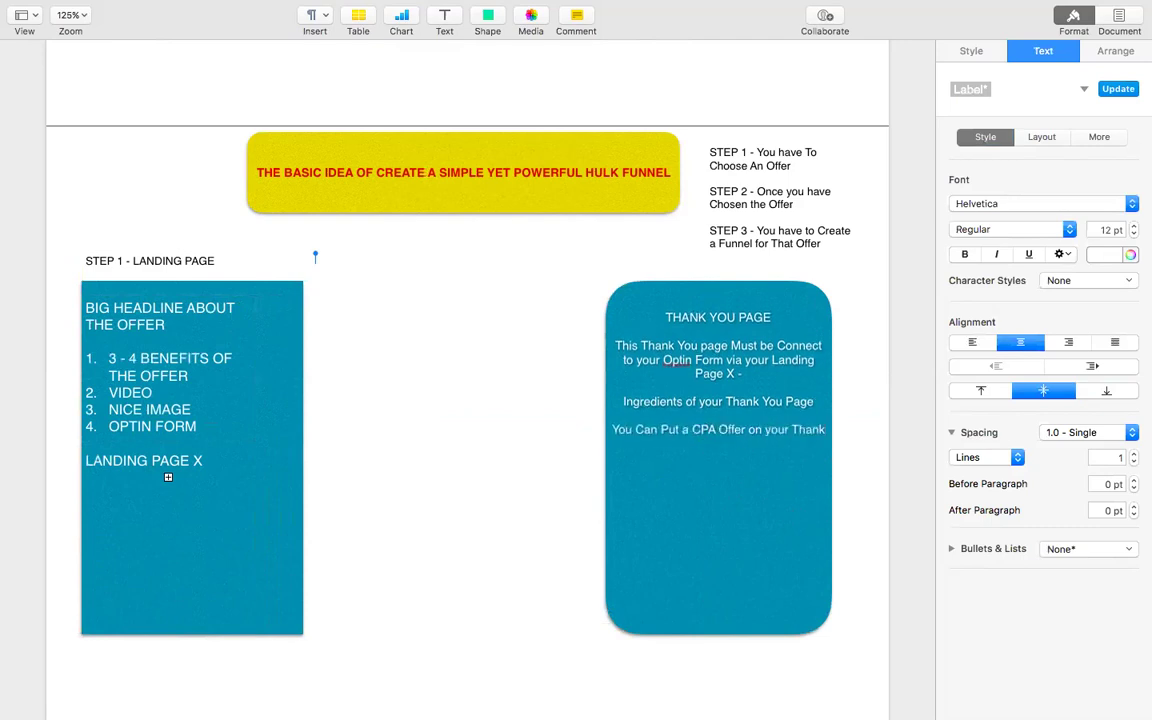
click(581, 393)
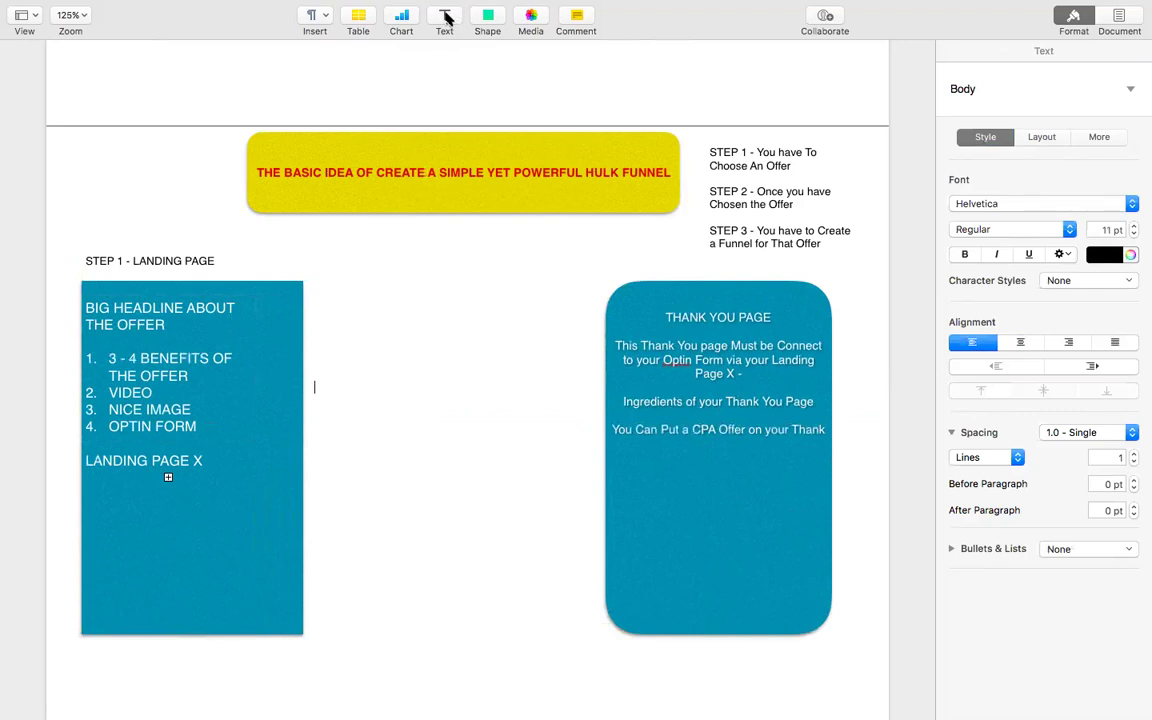
Add a text box reading "With a Call To Action Button" and place it just beneath the CPA offer line on the thank you page shape.
click(444, 16)
drag(690, 532, 744, 531)
click(723, 488)
text(With a C)
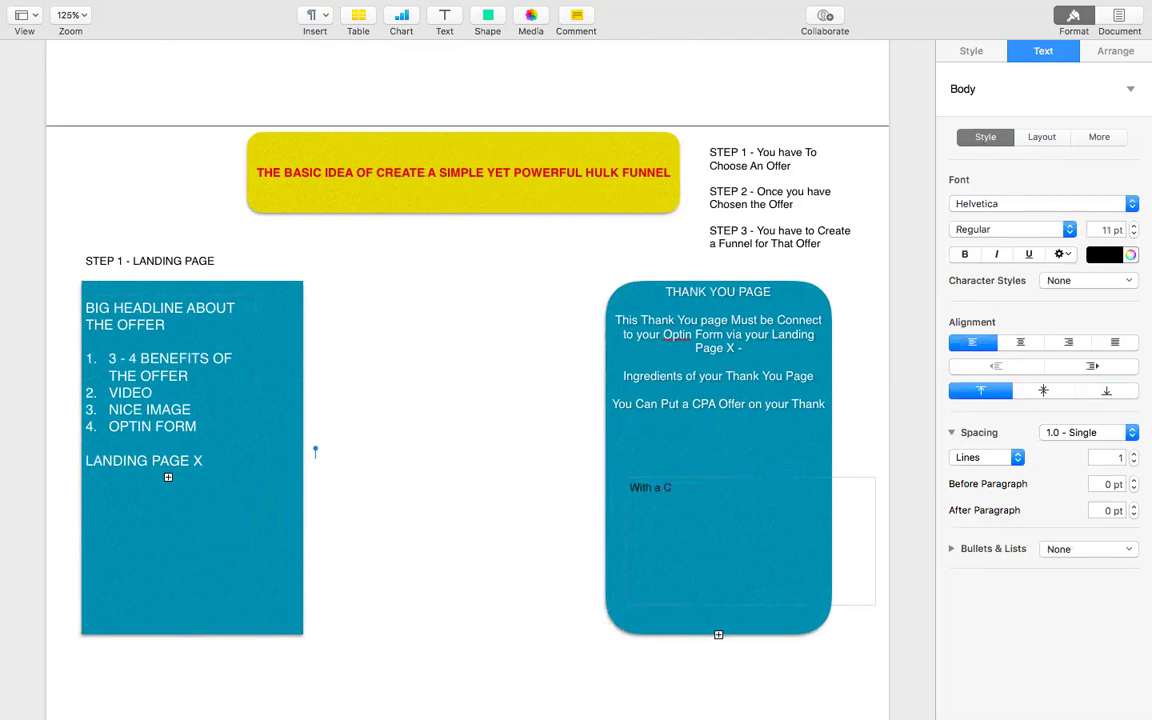
text(all To Action Button)
drag(686, 487, 766, 488)
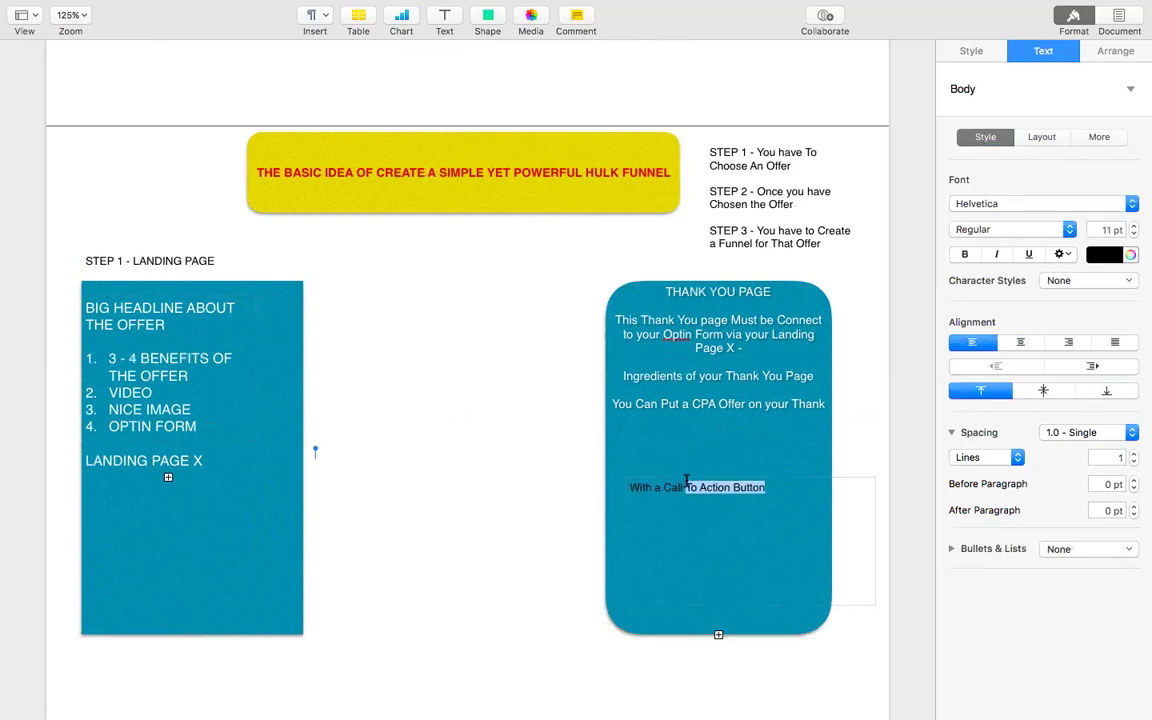
click(690, 532)
drag(690, 533, 677, 454)
Turn the call to action text into a dashed list and add the item "Benefits of the CPA Offer".
click(757, 447)
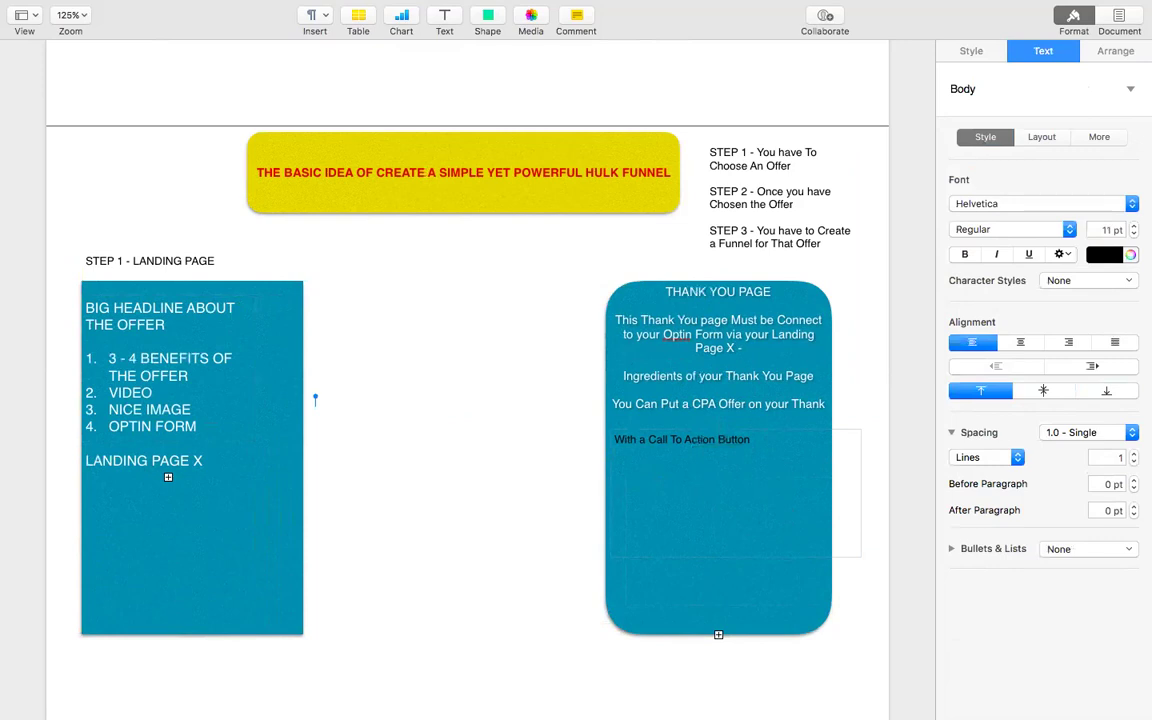
text(-)
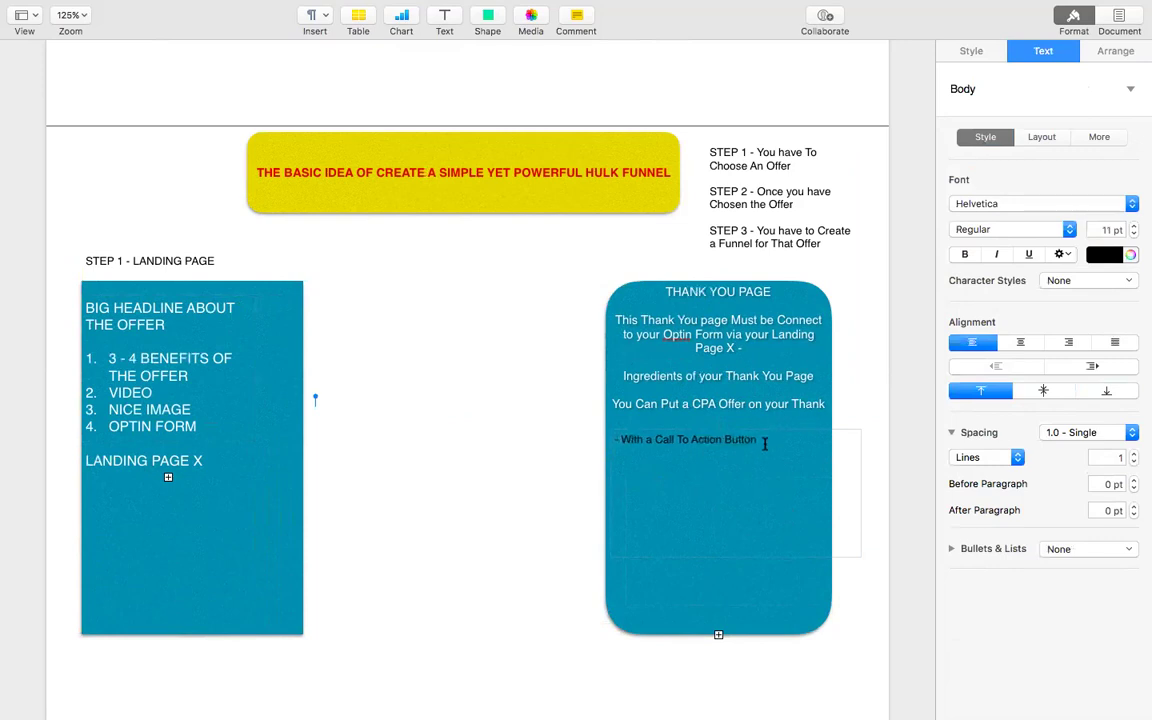
key(Return)
key(Return)
text(Bene)
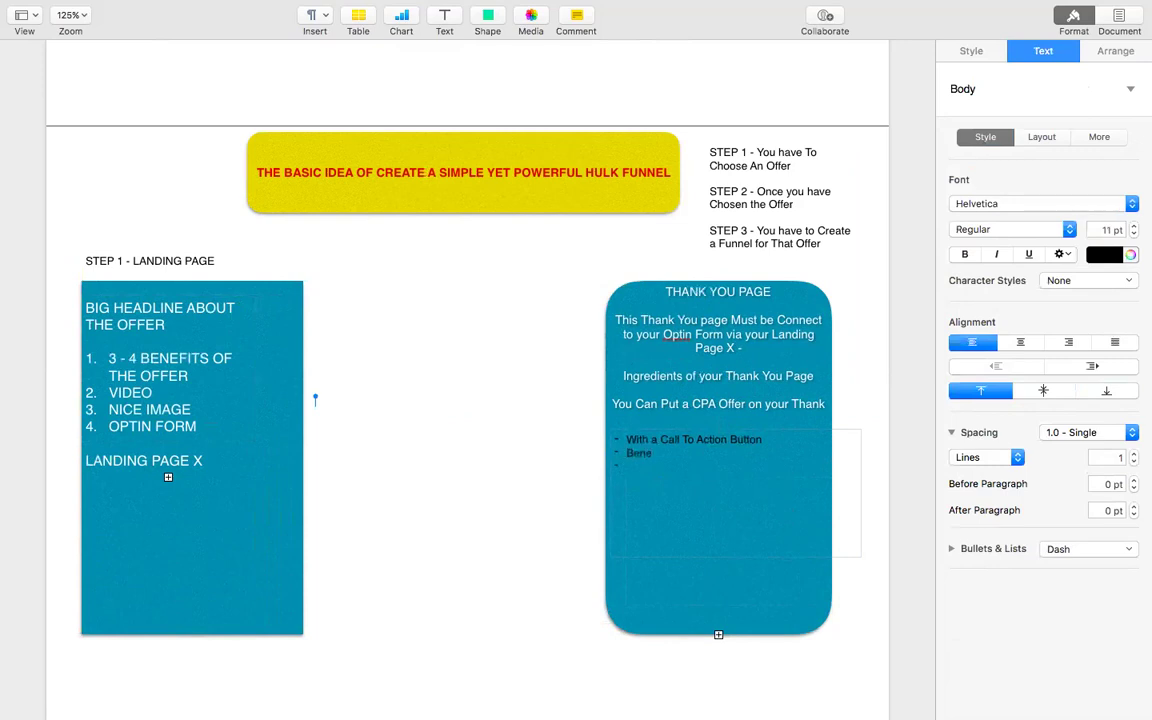
text(fits of the CPA Offer)
click(522, 402)
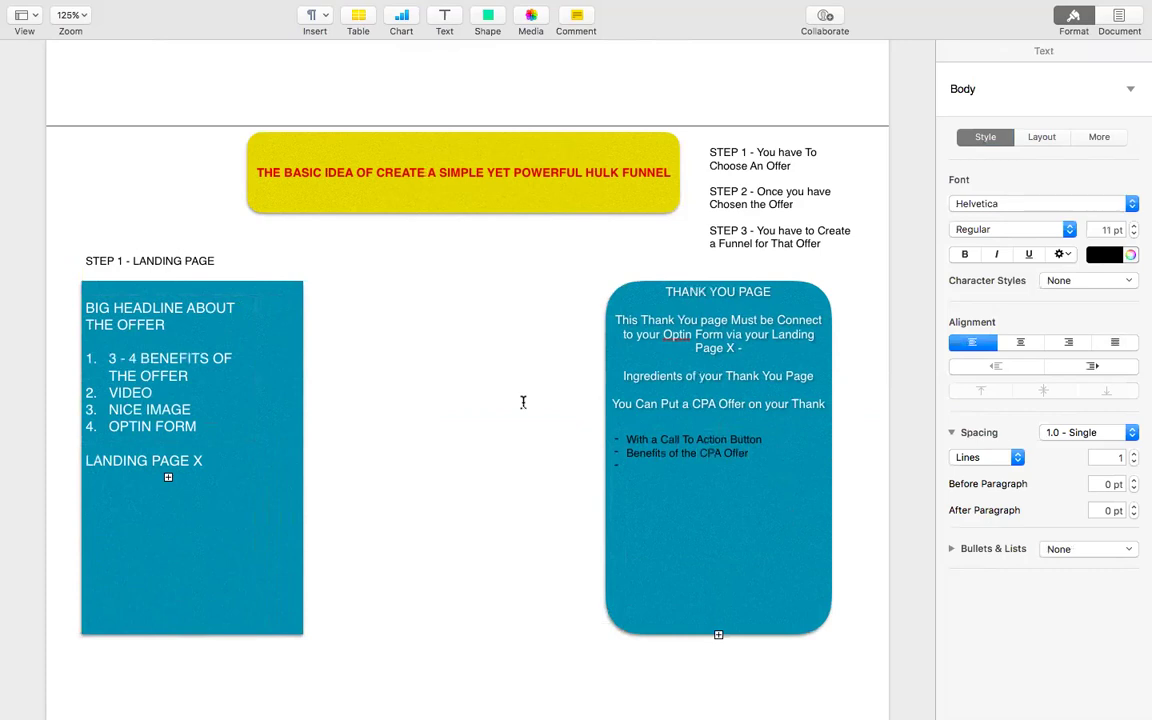
Insert a triangle, flip it to point downward, and place it between the landing page and thank you page shapes.
click(488, 18)
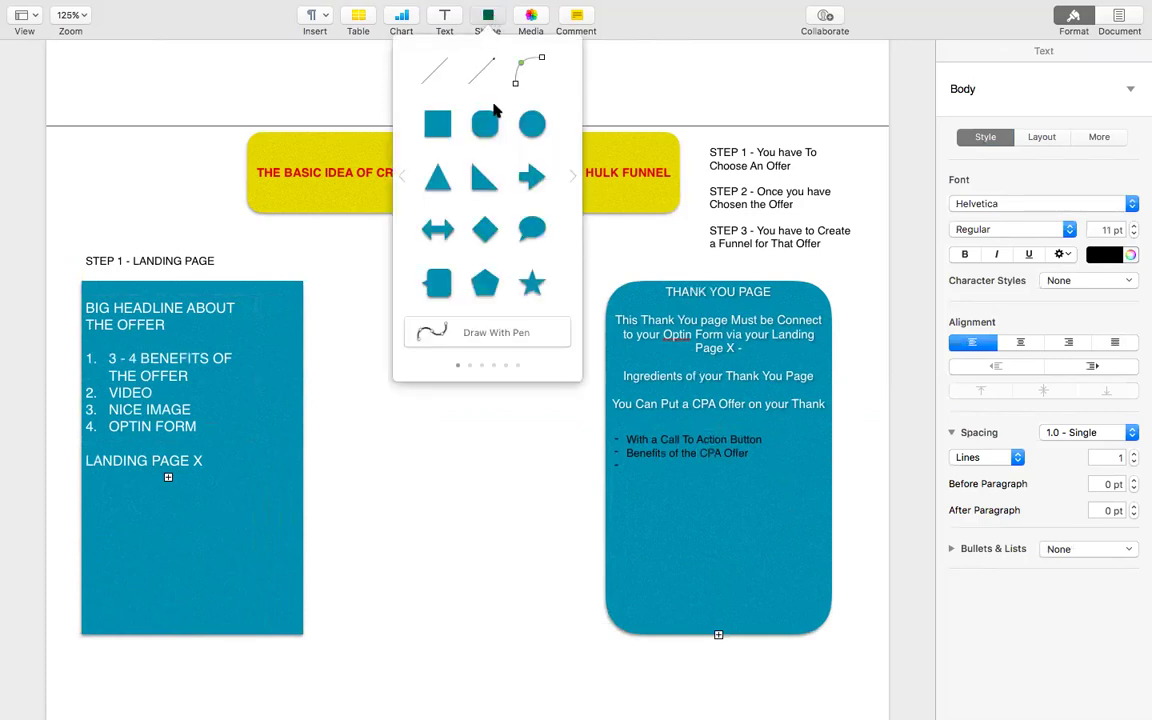
click(437, 186)
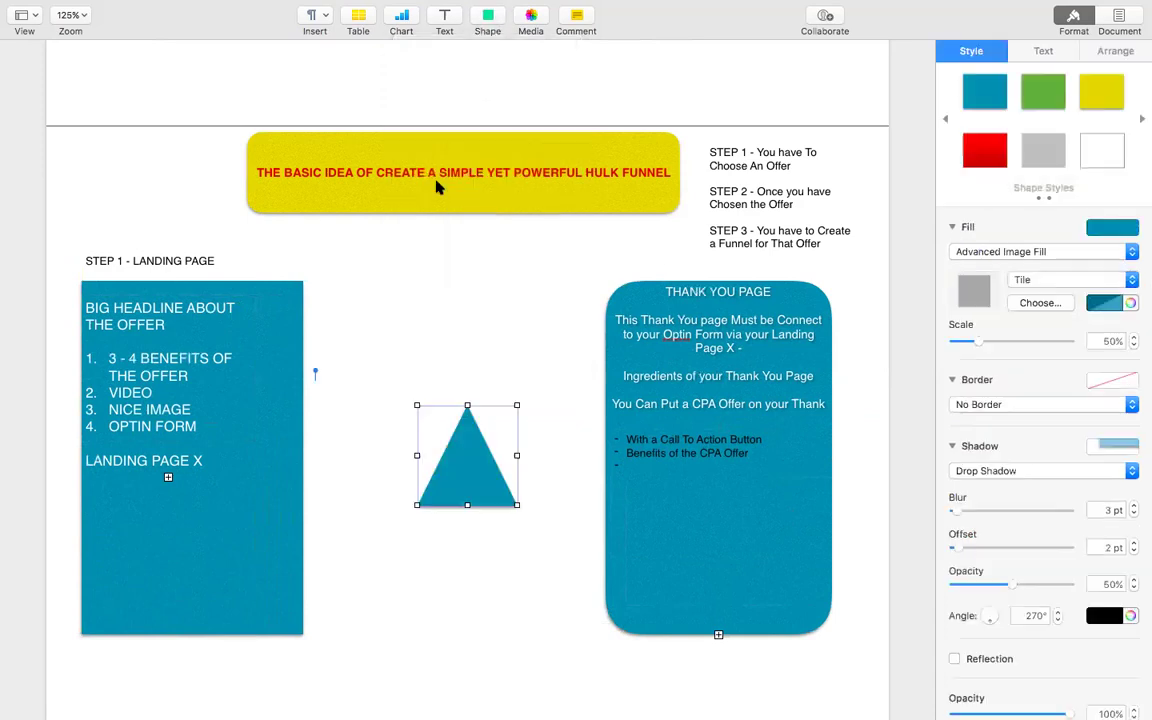
drag(516, 457, 534, 276)
drag(489, 341, 419, 386)
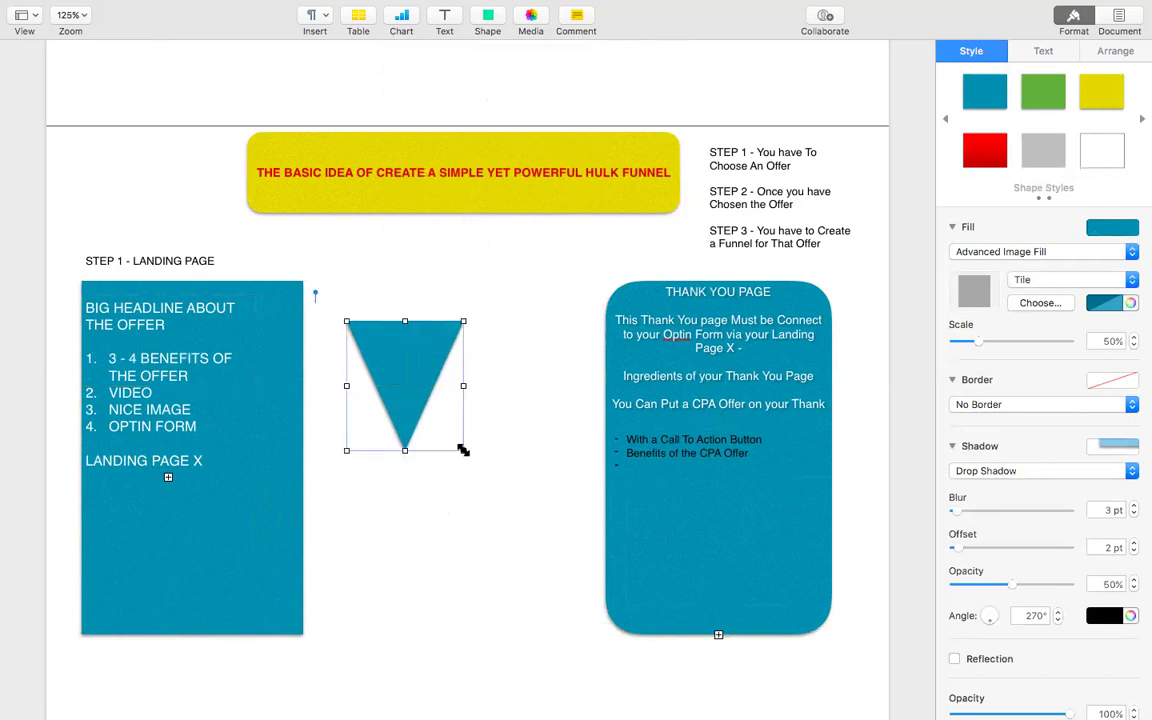
Enlarge and reposition the inverted triangle to fill the gap between the two page shapes, with its tip level with their lower edges.
drag(464, 455, 522, 525)
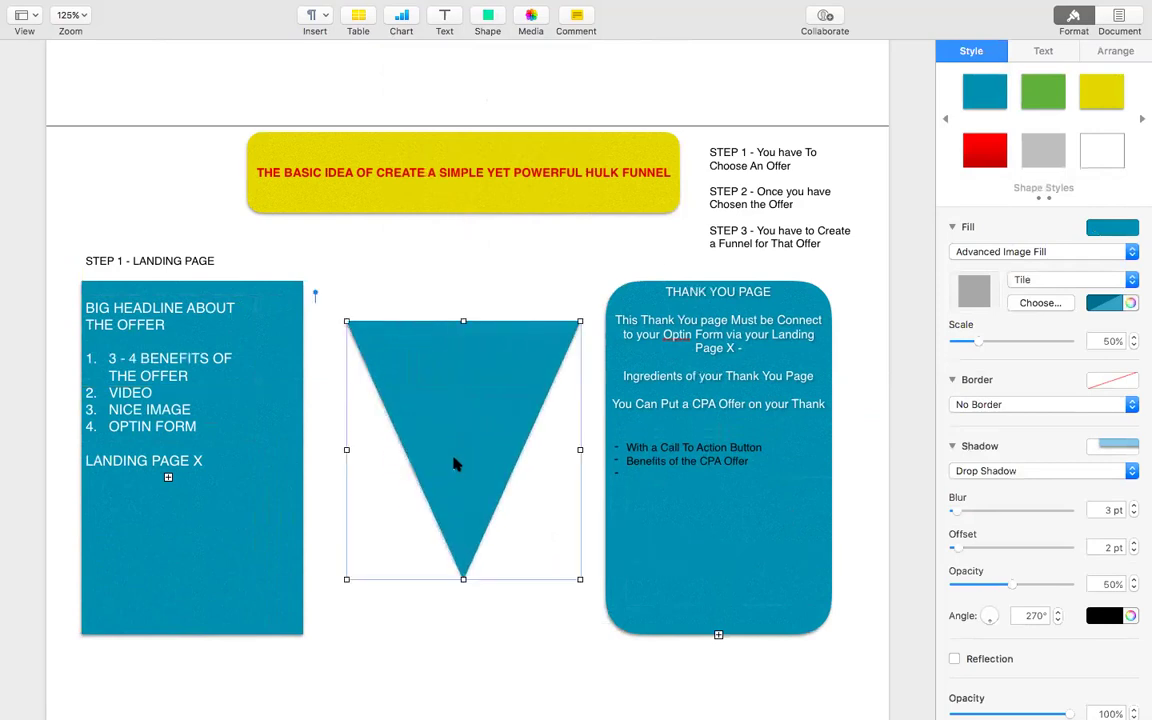
drag(464, 453, 445, 470)
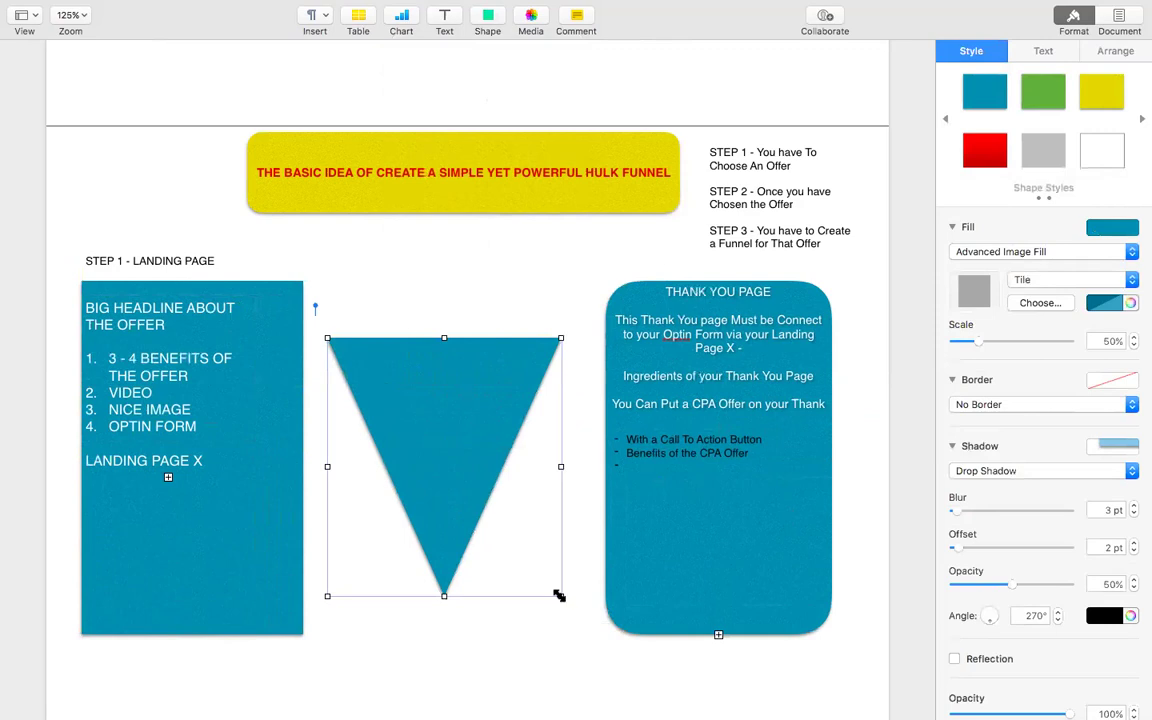
drag(561, 597, 576, 631)
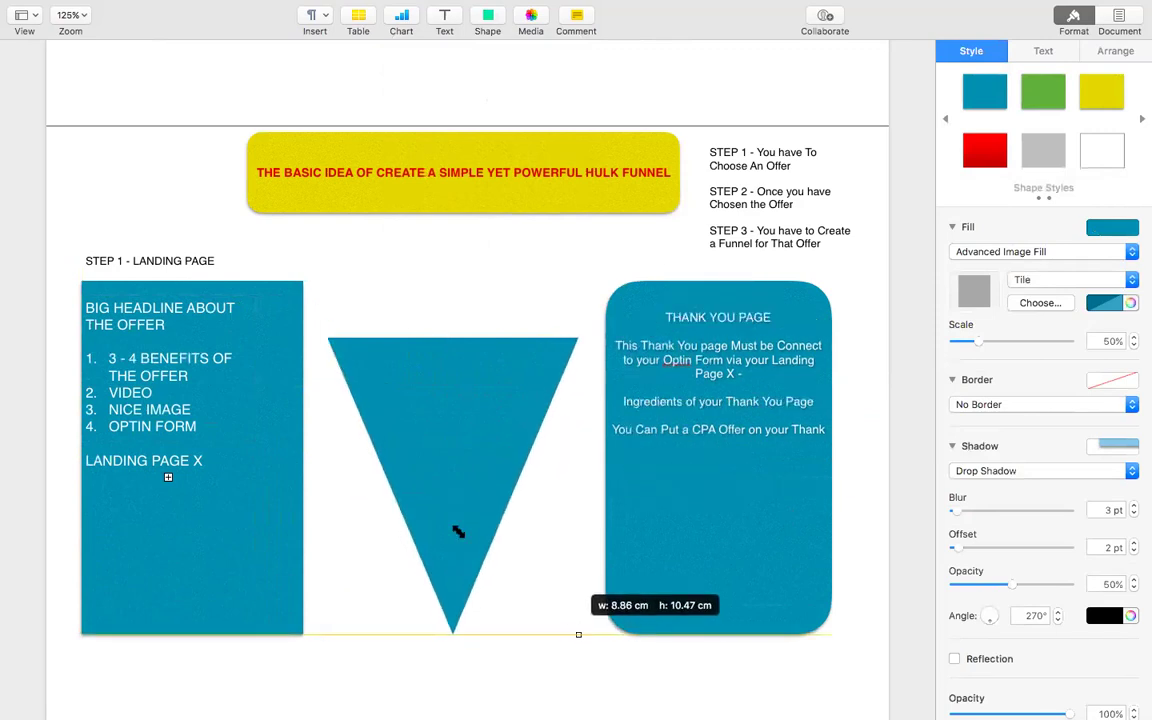
drag(432, 481, 425, 472)
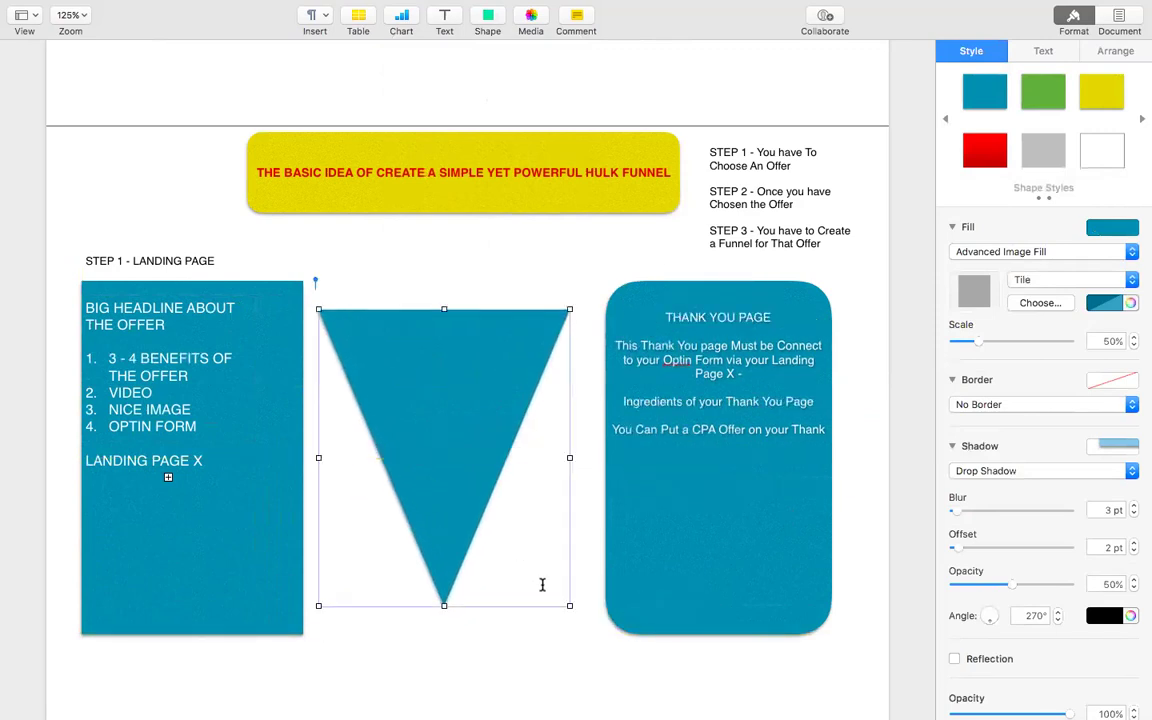
drag(568, 607, 582, 633)
click(674, 404)
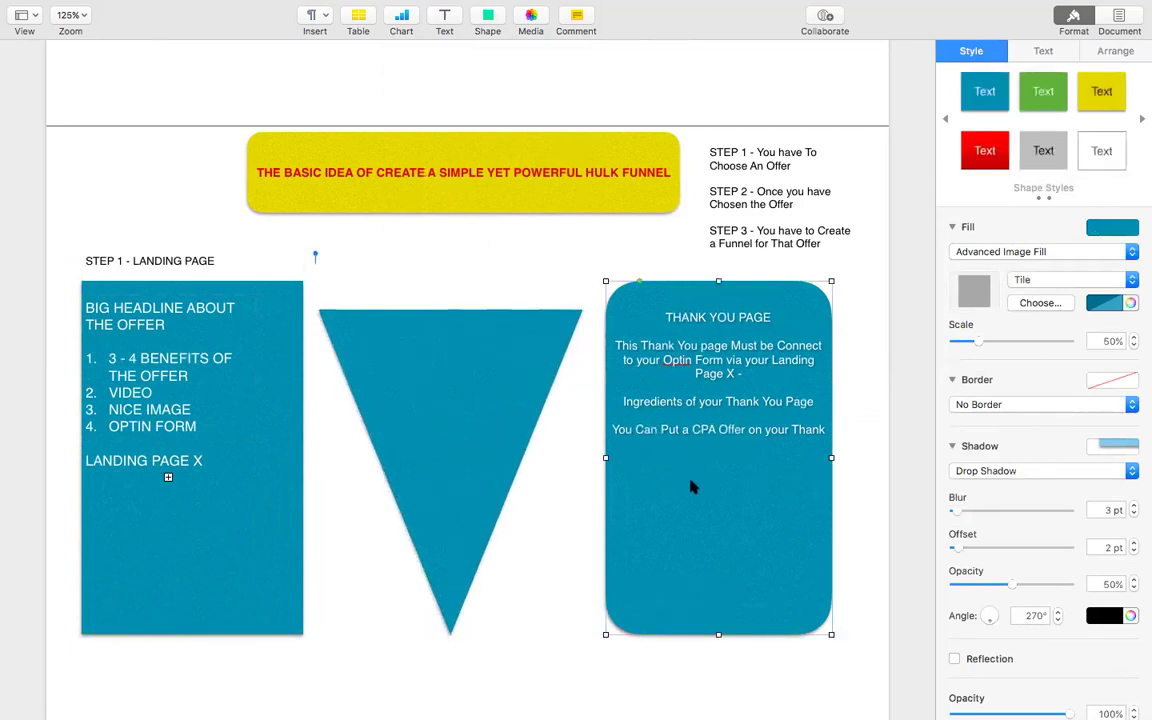